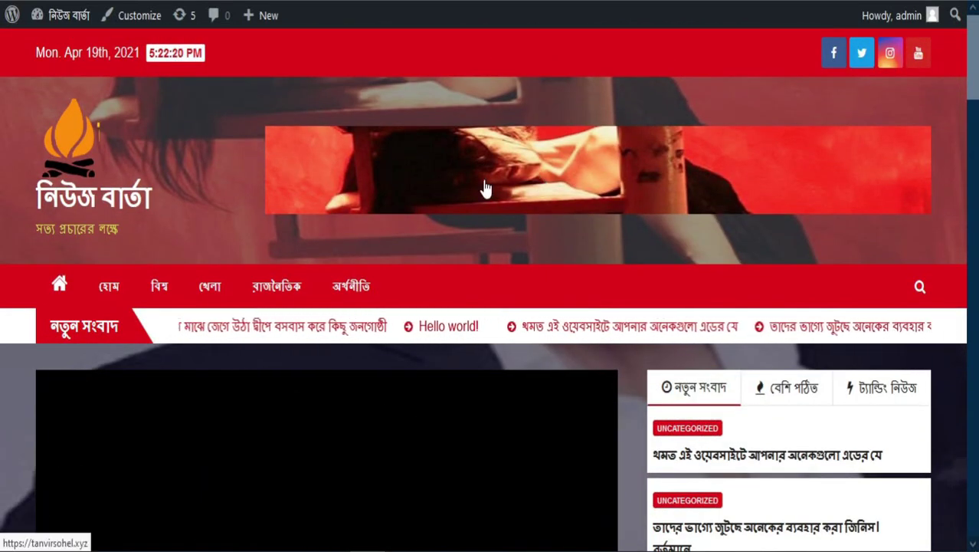
Step: Look through the finished news site's home page, from the header down through the post sections
{"action": "scroll", "coordinate": [409, 183], "scroll_direction": "down", "scroll_amount": 3}
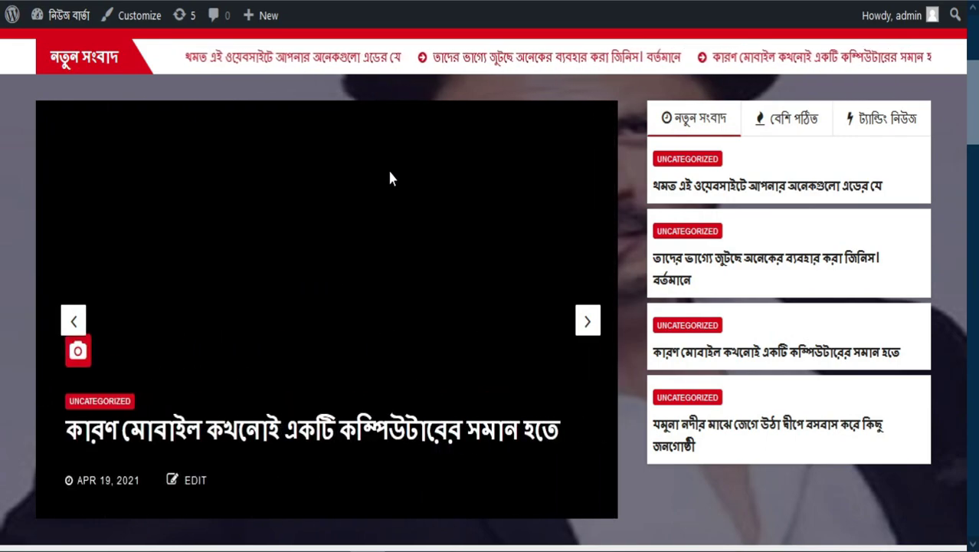
{"action": "scroll", "coordinate": [490, 210], "scroll_direction": "down", "scroll_amount": 7}
{"action": "scroll", "coordinate": [525, 216], "scroll_direction": "down", "scroll_amount": 15}
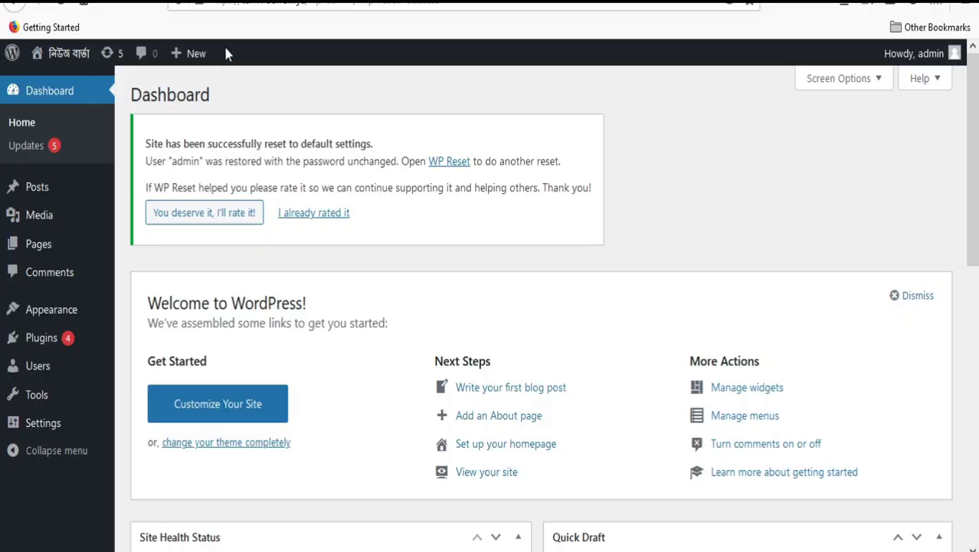
Step: Activate the installed Newsberg theme for the site
{"action": "mouse_move", "coordinate": [38, 318]}
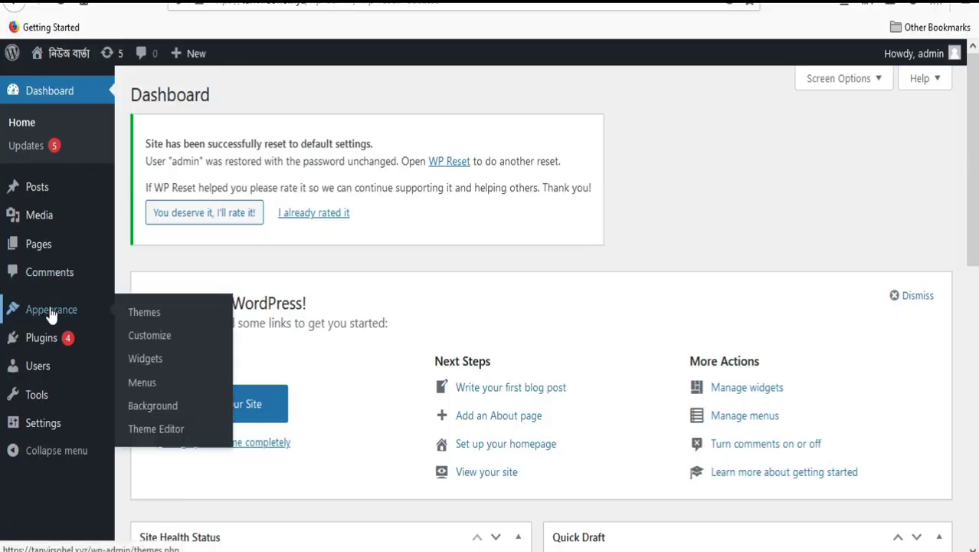
{"action": "left_click", "coordinate": [159, 312]}
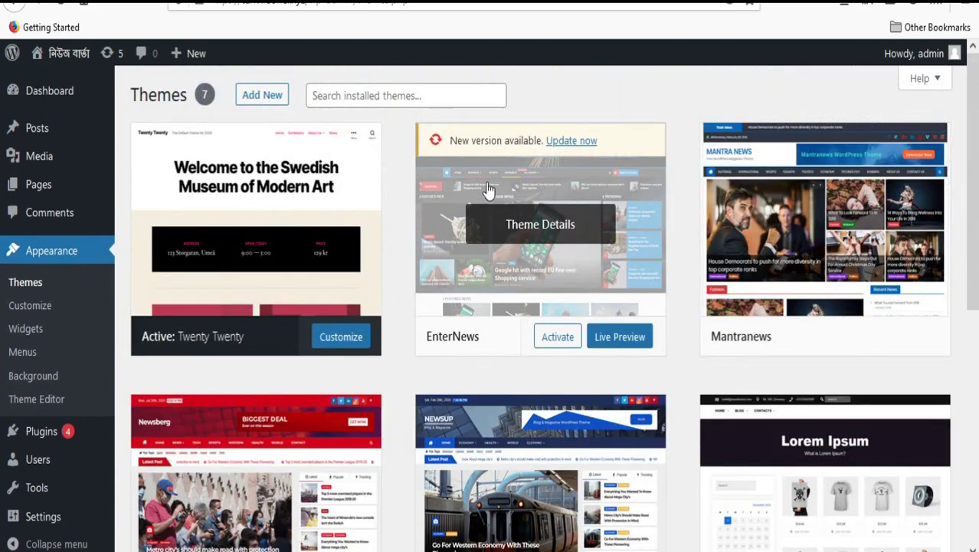
{"action": "left_click", "coordinate": [372, 94]}
{"action": "scroll", "coordinate": [372, 98], "scroll_direction": "down", "scroll_amount": 2}
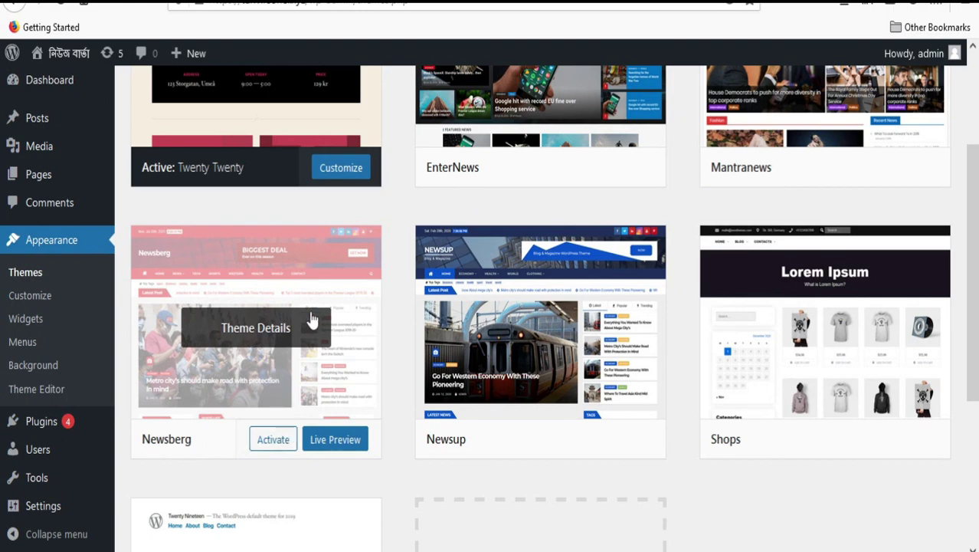
{"action": "left_click", "coordinate": [273, 442]}
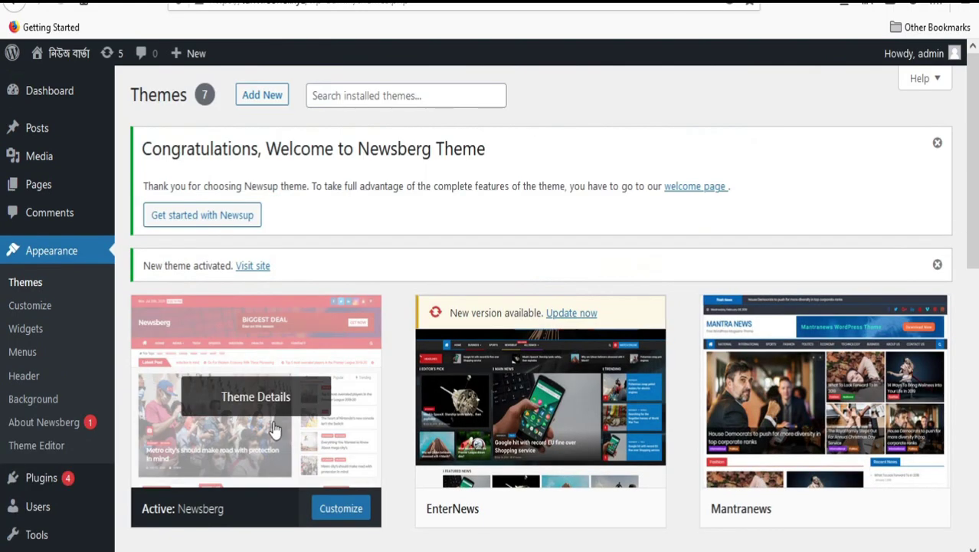
Step: Open the Newsberg theme's Site Identity customization and set the tagline to "সত্য প্রচারের লক্ষে"
{"action": "scroll", "coordinate": [318, 398], "scroll_direction": "down", "scroll_amount": 2}
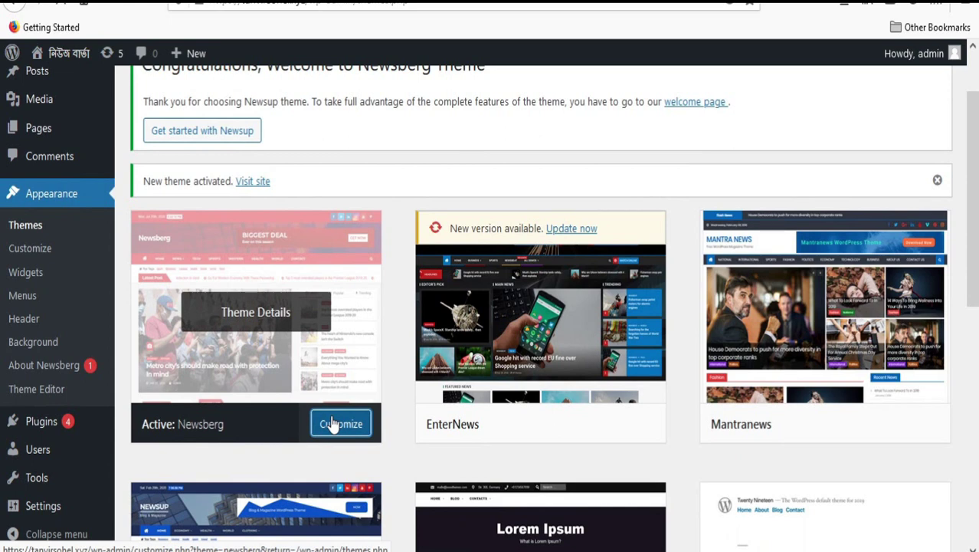
{"action": "left_click", "coordinate": [337, 424]}
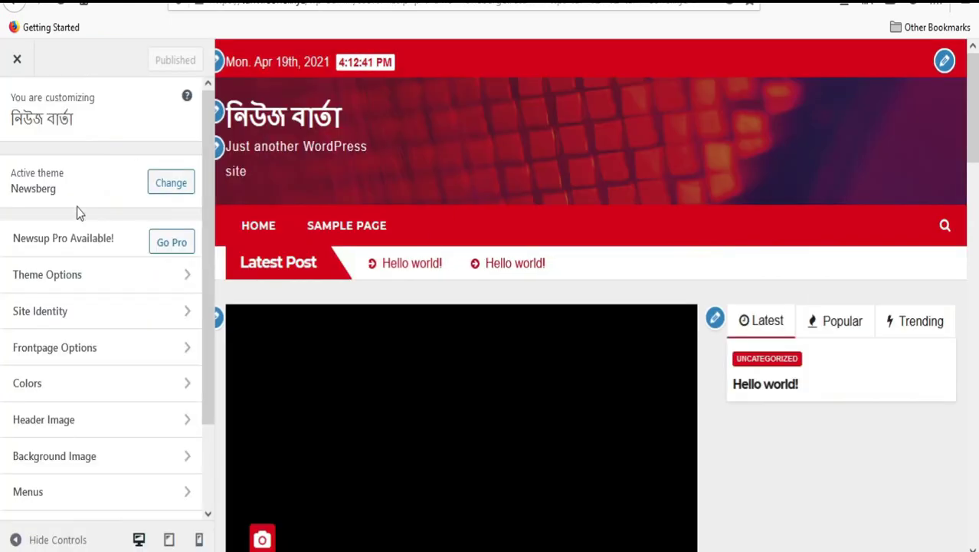
{"action": "left_click", "coordinate": [81, 314]}
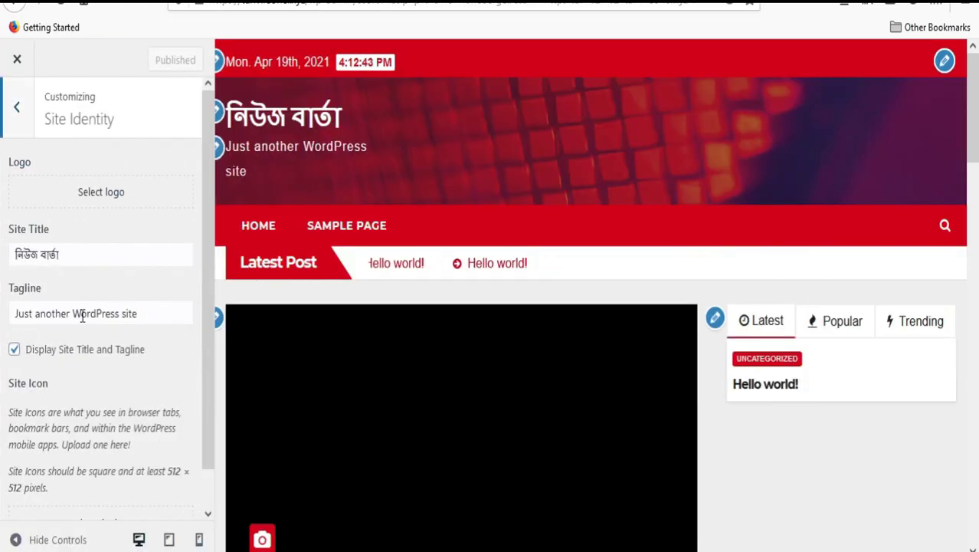
{"action": "left_click", "coordinate": [92, 255]}
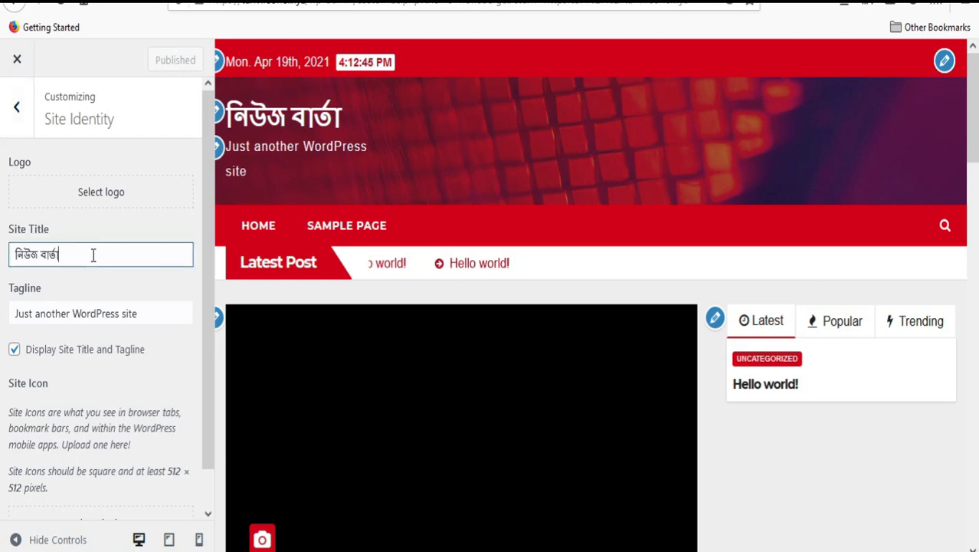
{"action": "left_click", "coordinate": [74, 255]}
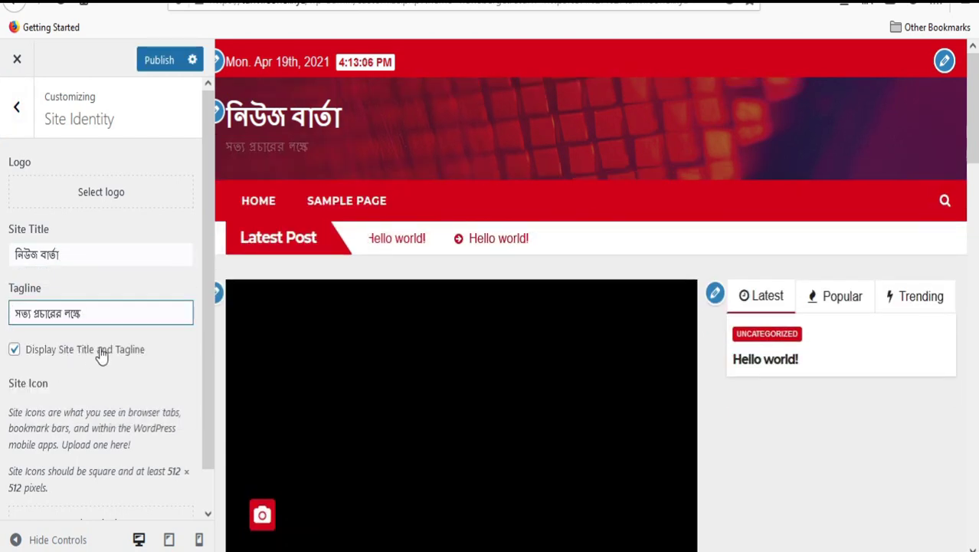
Step: Upload barta3.png as the site logo, cropped to the campfire emblem
{"action": "scroll", "coordinate": [101, 355], "scroll_direction": "down", "scroll_amount": 1}
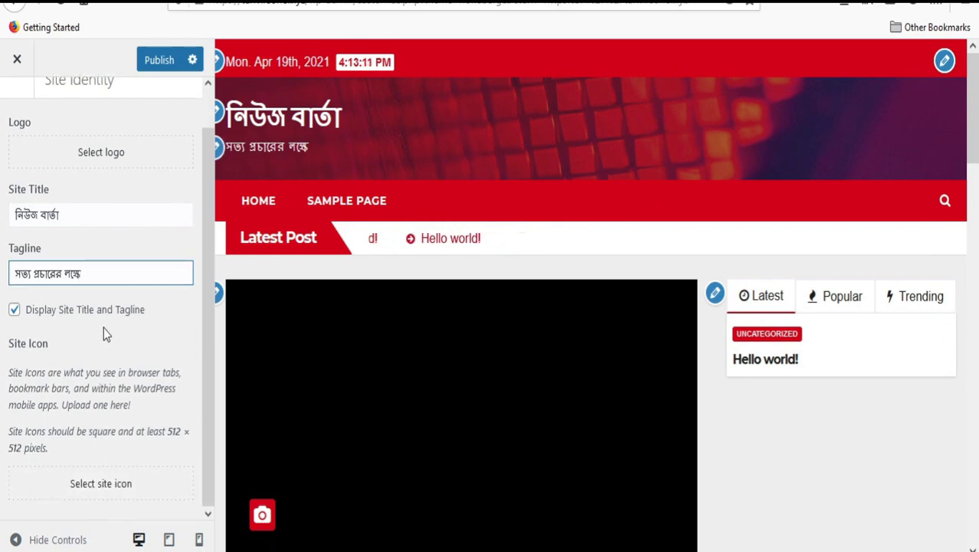
{"action": "left_click", "coordinate": [113, 158]}
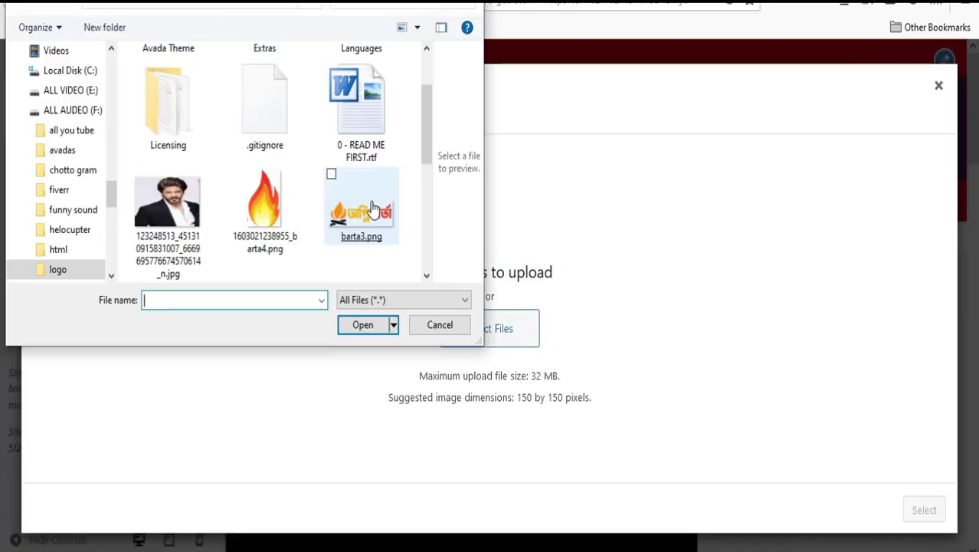
{"action": "double_click", "coordinate": [364, 206]}
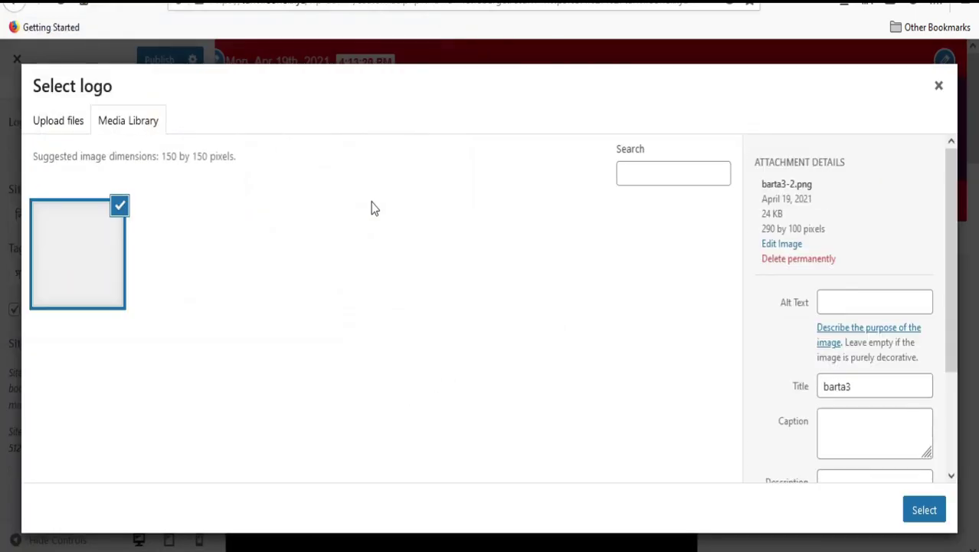
{"action": "left_click", "coordinate": [927, 514]}
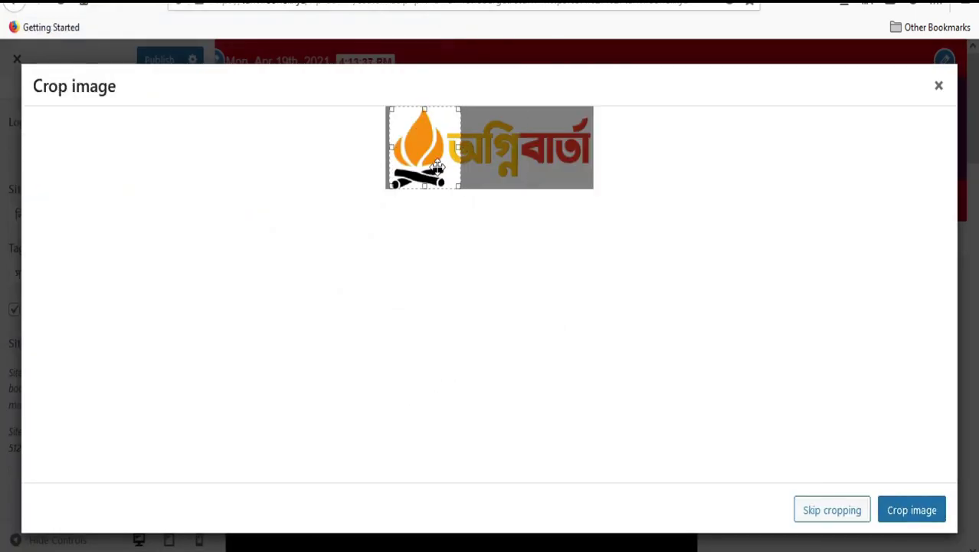
{"action": "left_click", "coordinate": [912, 509]}
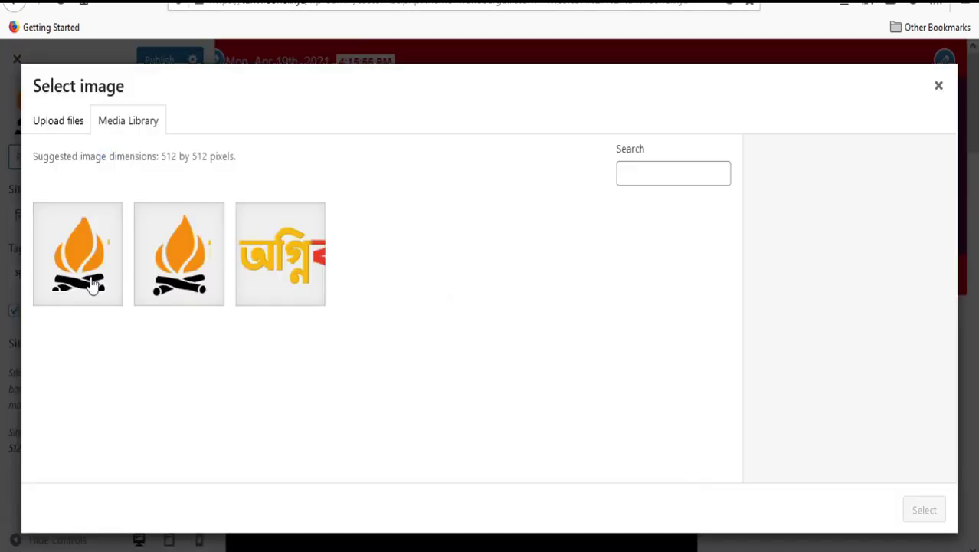
Step: Set the site icon to the cropped campfire image cropped-cropped-barta3-2.png and publish the site identity changes
{"action": "left_click", "coordinate": [92, 283]}
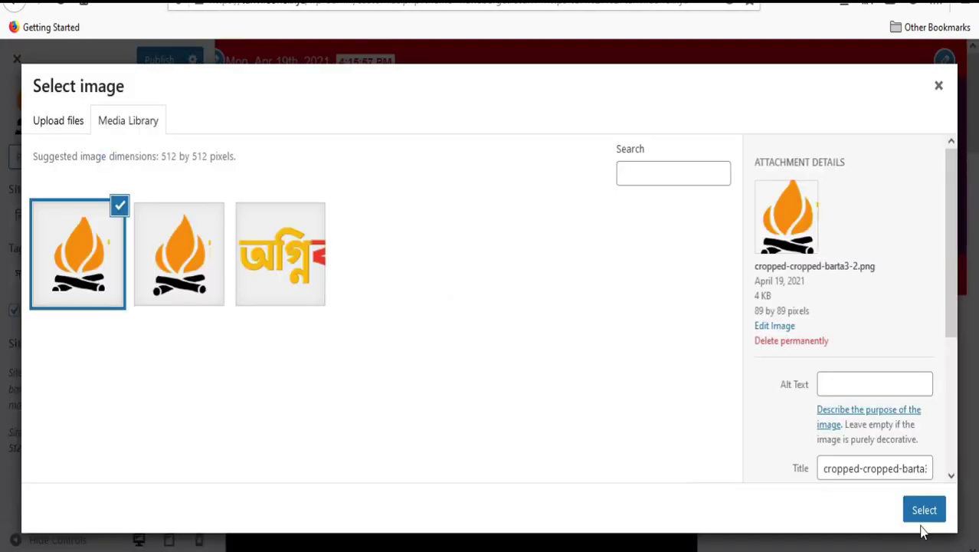
{"action": "left_click", "coordinate": [923, 515]}
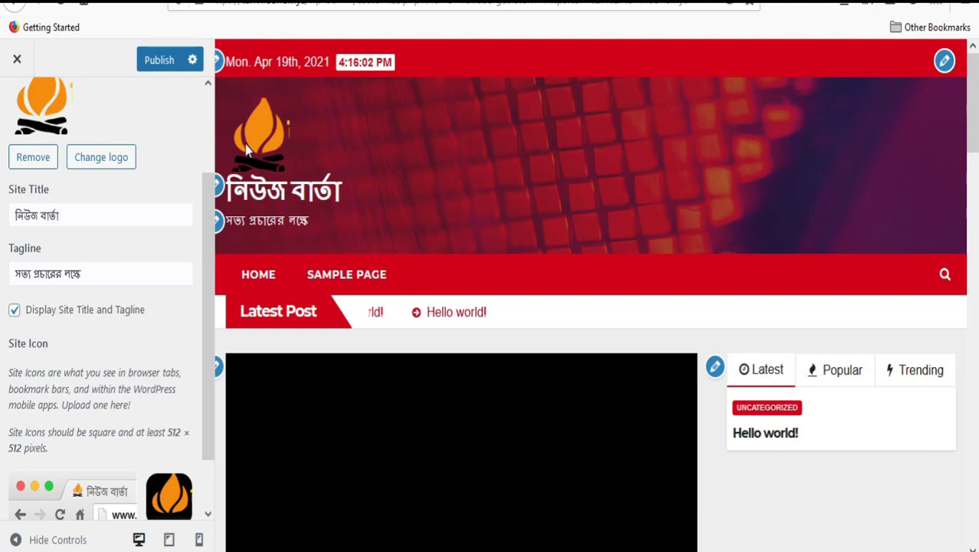
{"action": "scroll", "coordinate": [167, 302], "scroll_direction": "down", "scroll_amount": 1}
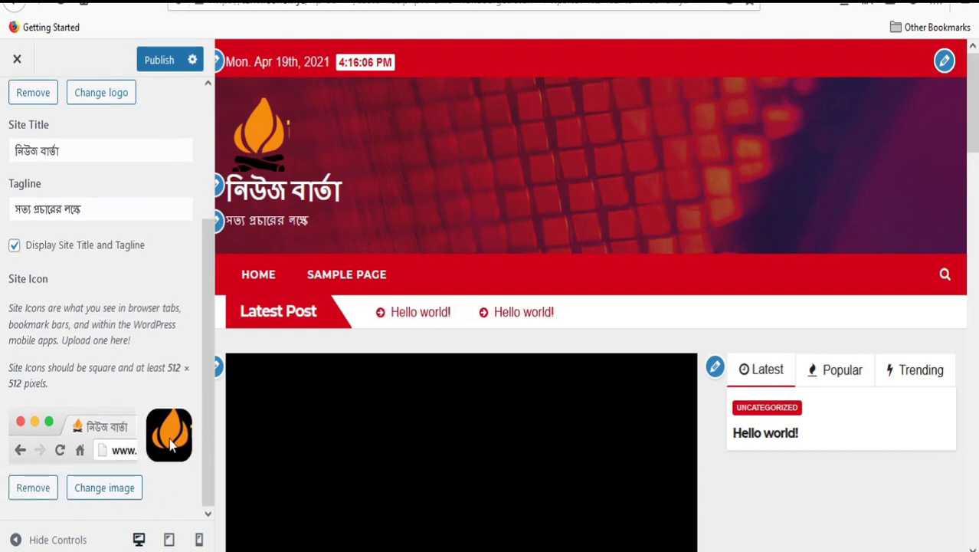
{"action": "scroll", "coordinate": [128, 441], "scroll_direction": "up", "scroll_amount": 3}
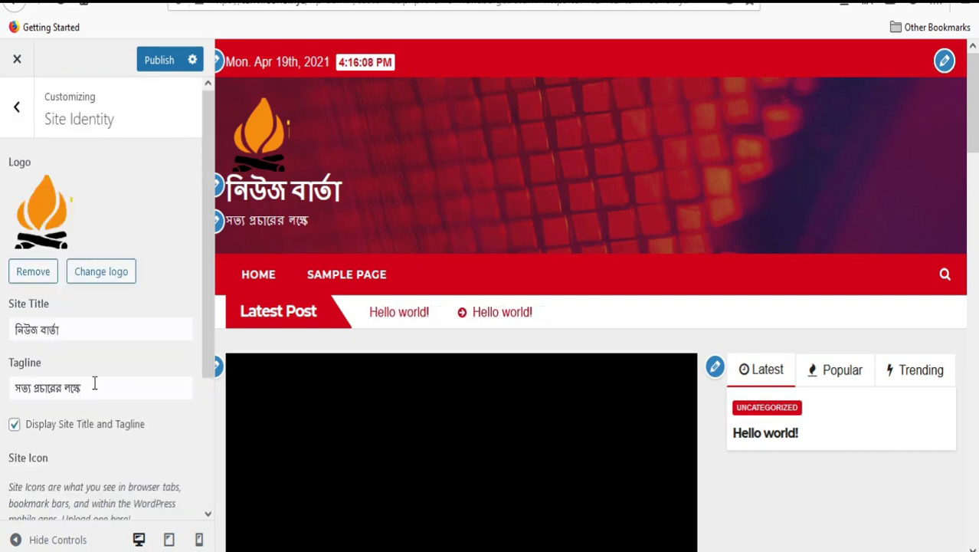
{"action": "left_click", "coordinate": [164, 66]}
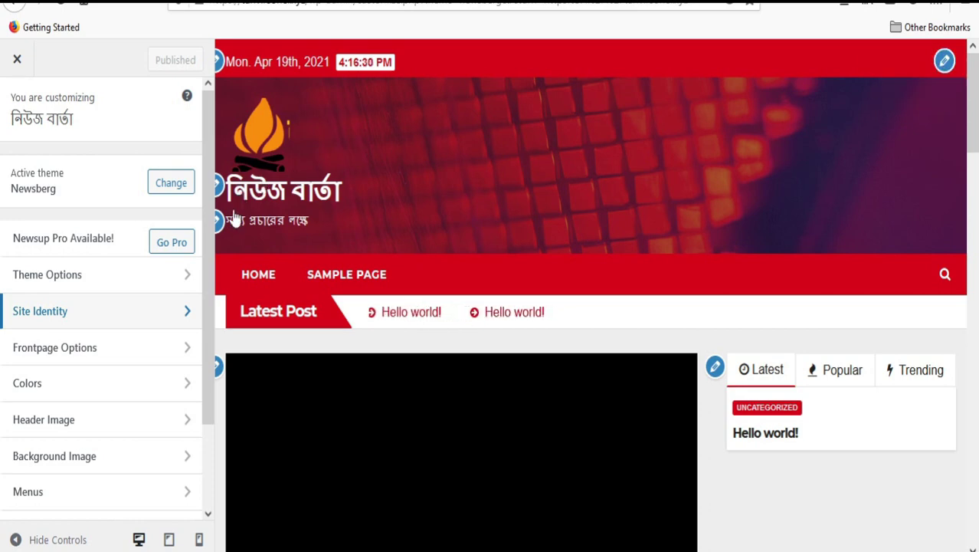
Step: Set the Facebook URL in the theme's Header Options to "#"
{"action": "left_click", "coordinate": [220, 63]}
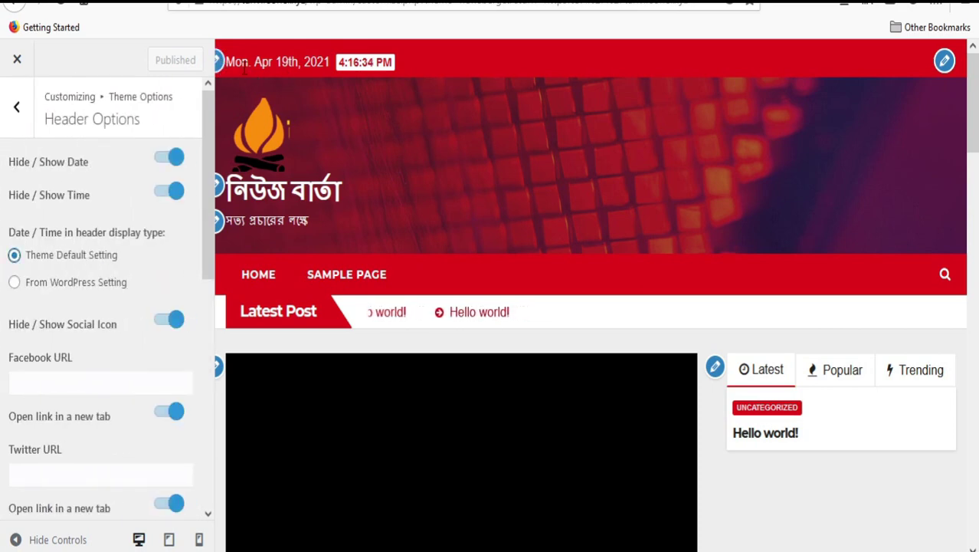
{"action": "scroll", "coordinate": [68, 343], "scroll_direction": "down", "scroll_amount": 3}
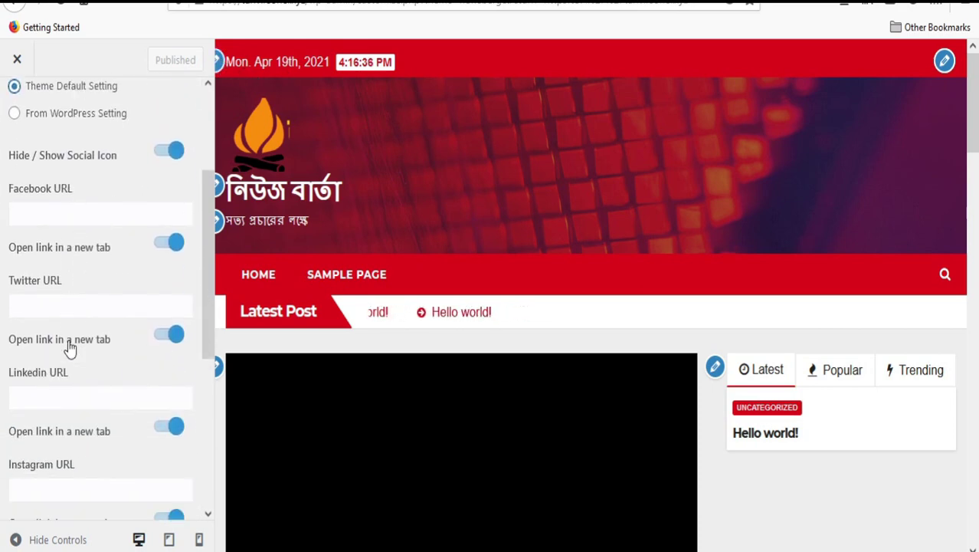
{"action": "scroll", "coordinate": [68, 343], "scroll_direction": "up", "scroll_amount": 1}
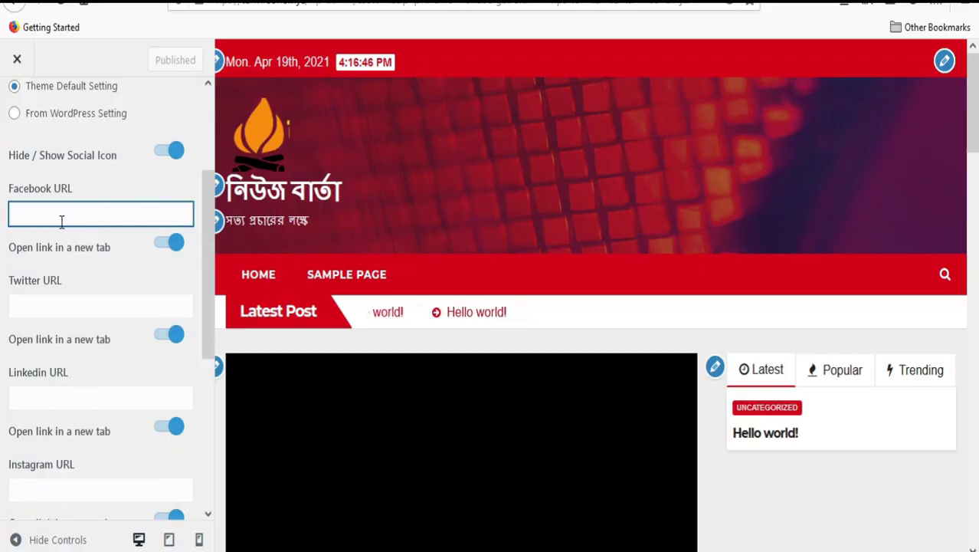
{"action": "type", "text": "#"}
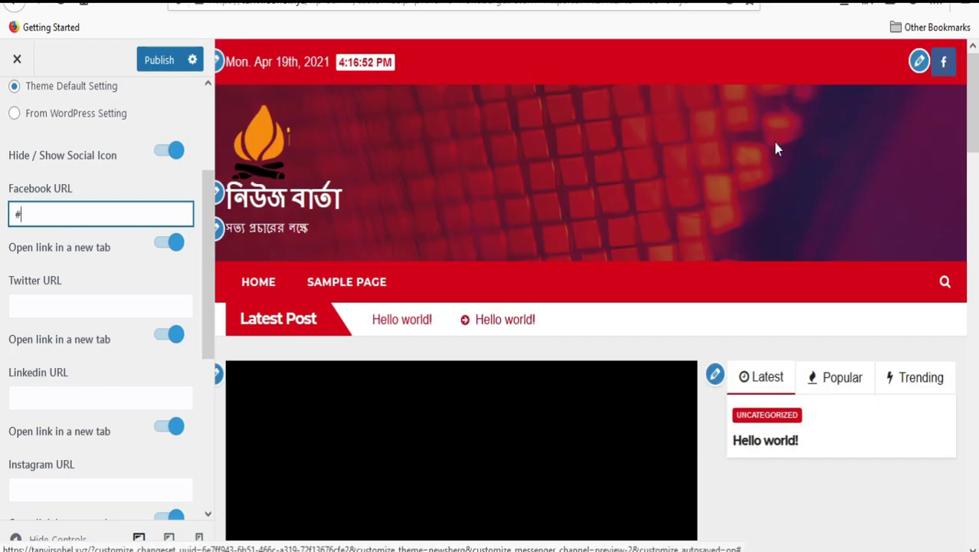
Step: Set the Twitter URL to "#" and try its new-tab link option off and on again
{"action": "left_click", "coordinate": [41, 310]}
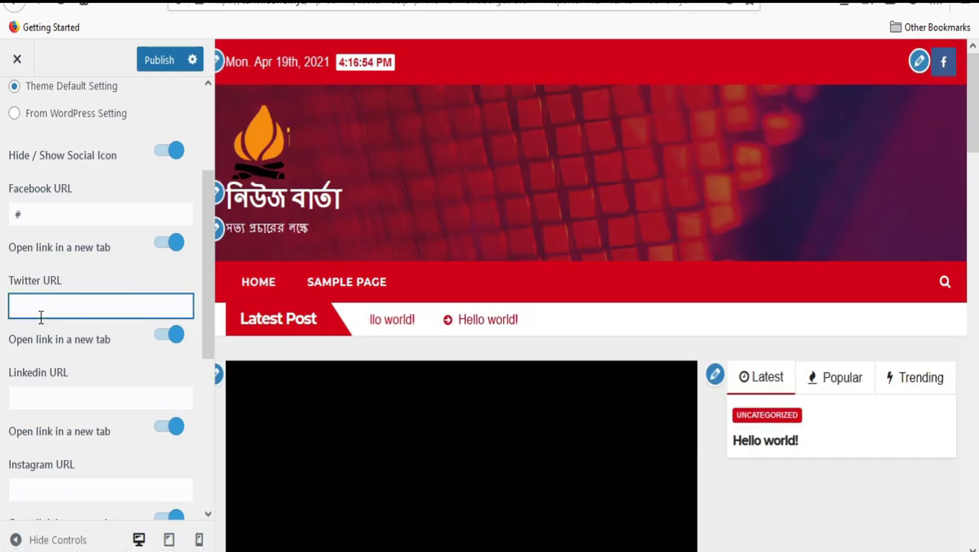
{"action": "scroll", "coordinate": [55, 297], "scroll_direction": "down", "scroll_amount": 3}
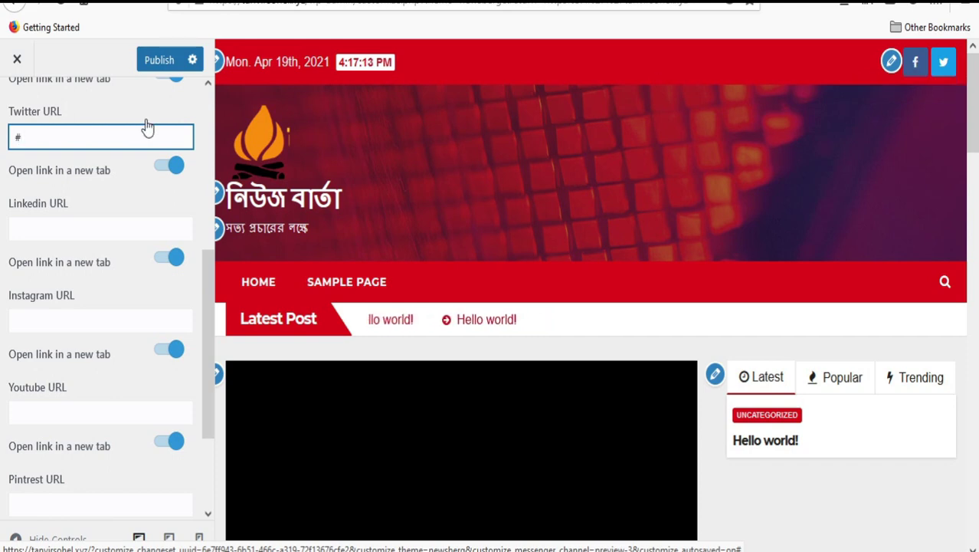
{"action": "left_click", "coordinate": [158, 169]}
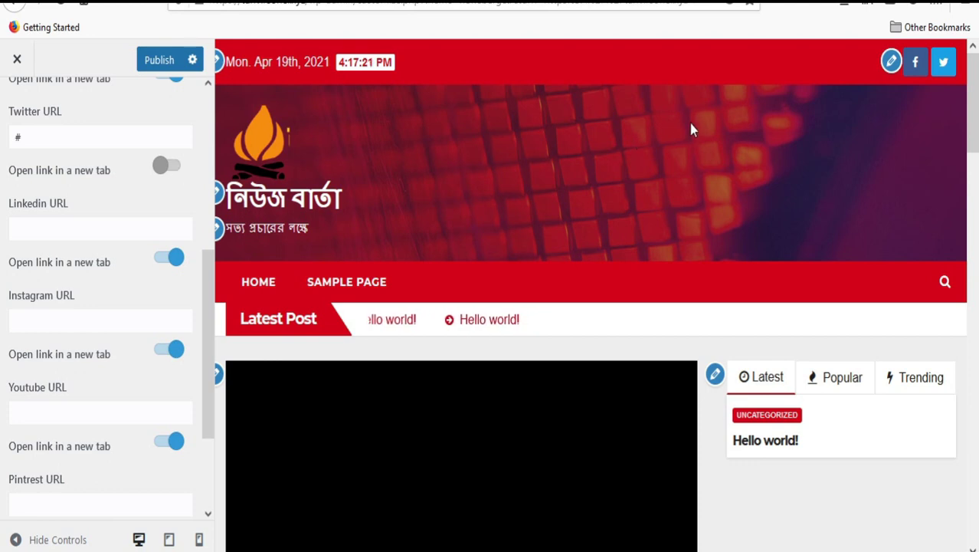
{"action": "left_click", "coordinate": [176, 168]}
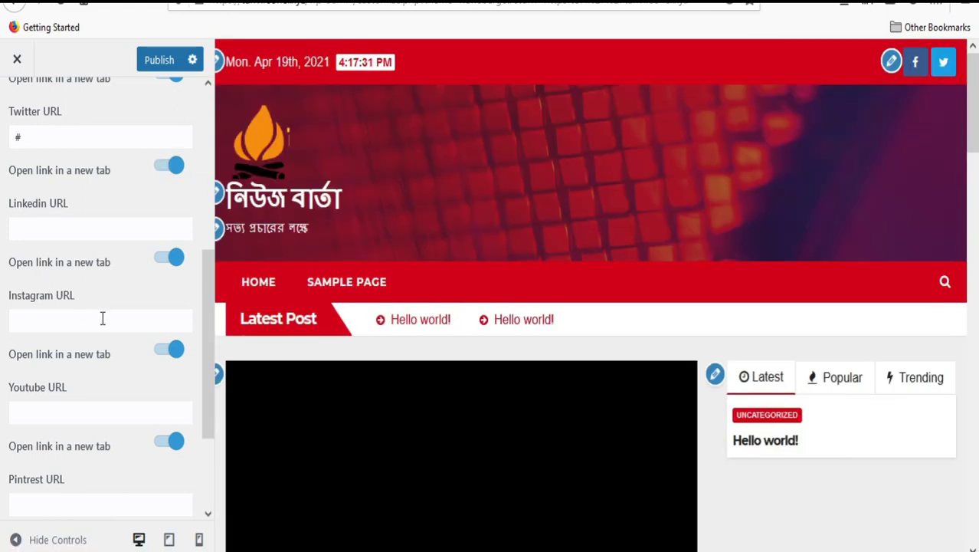
Step: Set the Youtube and Instagram URLs to "#" and publish the header changes
{"action": "left_click", "coordinate": [53, 415]}
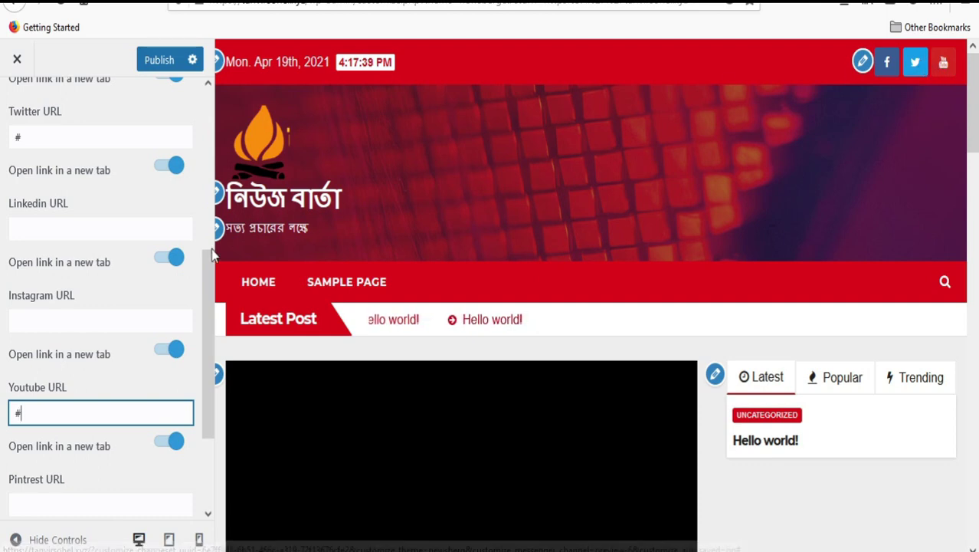
{"action": "scroll", "coordinate": [69, 376], "scroll_direction": "down", "scroll_amount": 4}
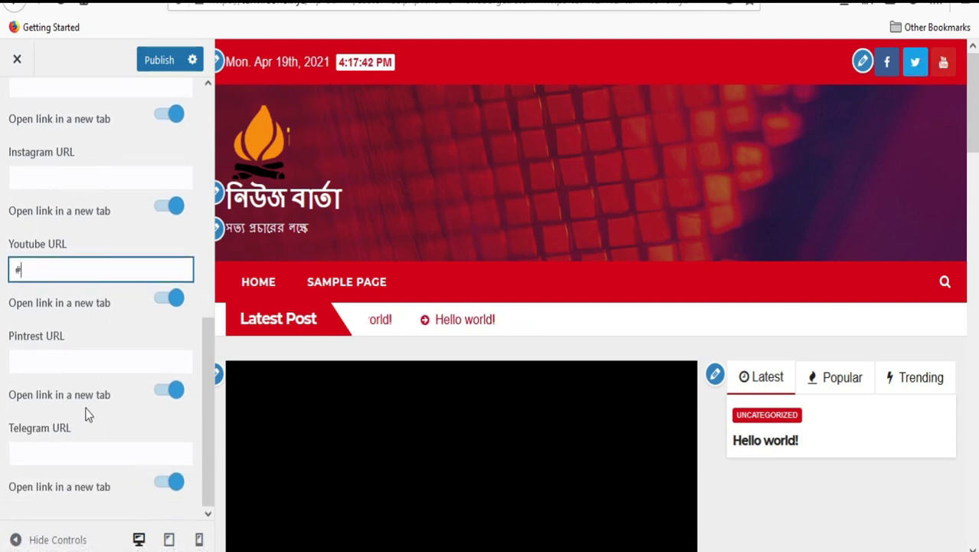
{"action": "scroll", "coordinate": [45, 274], "scroll_direction": "up", "scroll_amount": 2}
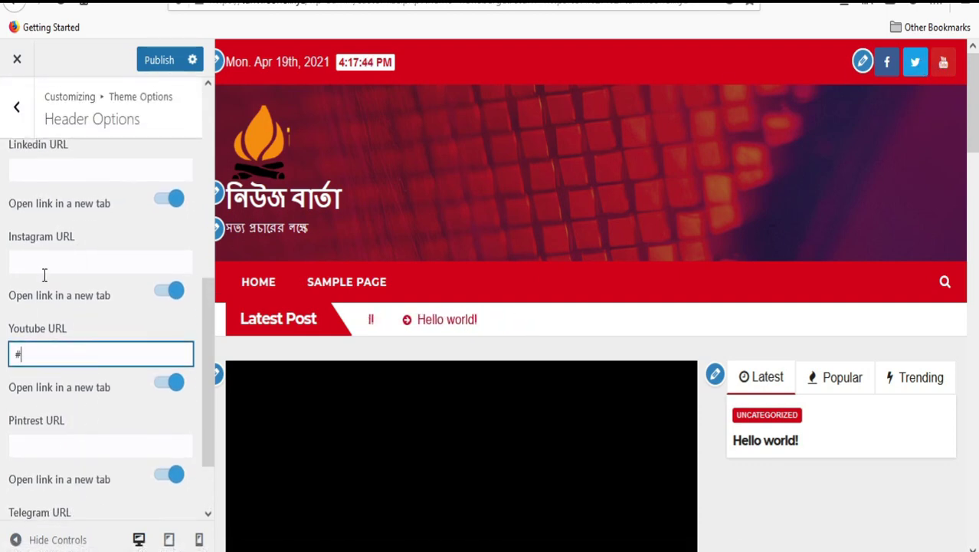
{"action": "left_click", "coordinate": [57, 264]}
{"action": "type", "text": "#"}
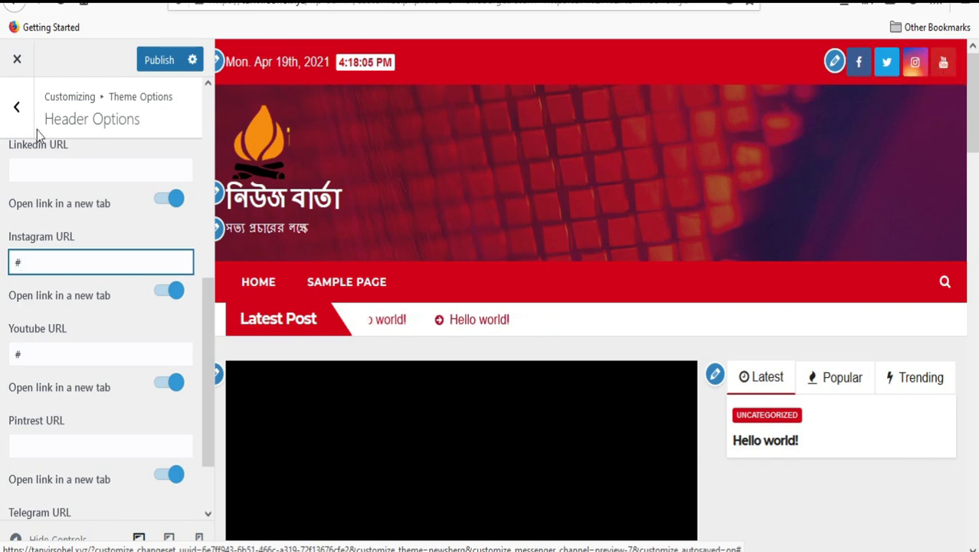
{"action": "scroll", "coordinate": [44, 218], "scroll_direction": "up", "scroll_amount": 5}
{"action": "left_click", "coordinate": [158, 60]}
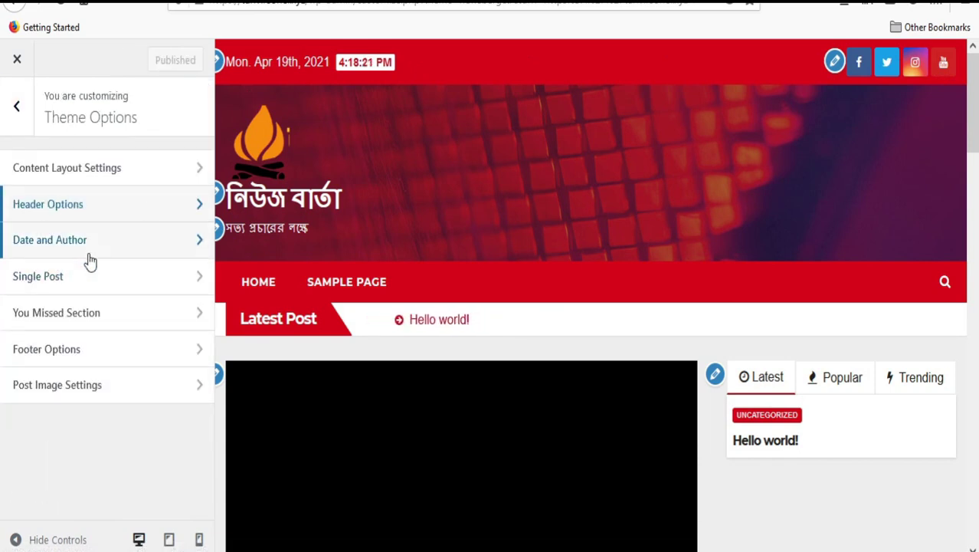
Step: Set the theme's Date and Author option to Show Date Only
{"action": "left_click", "coordinate": [131, 253]}
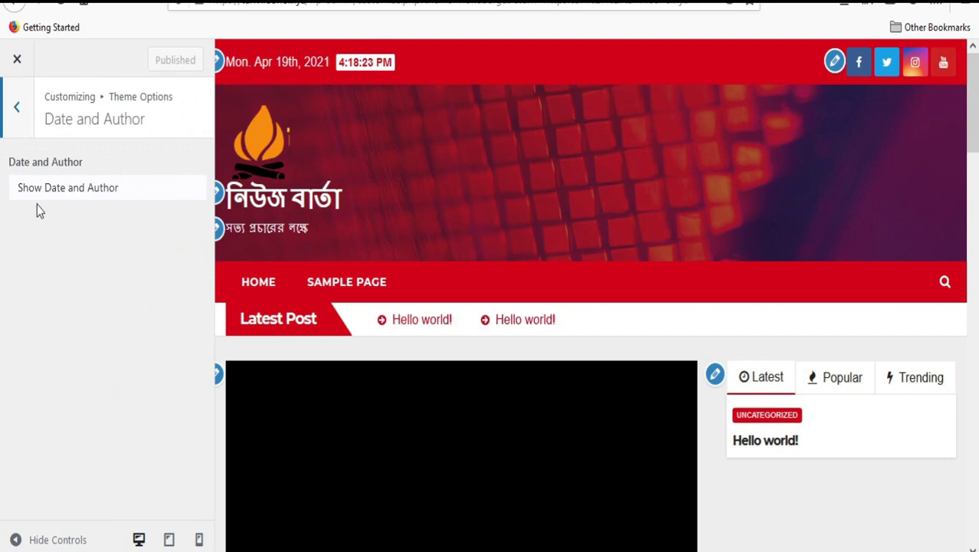
{"action": "left_click", "coordinate": [131, 196]}
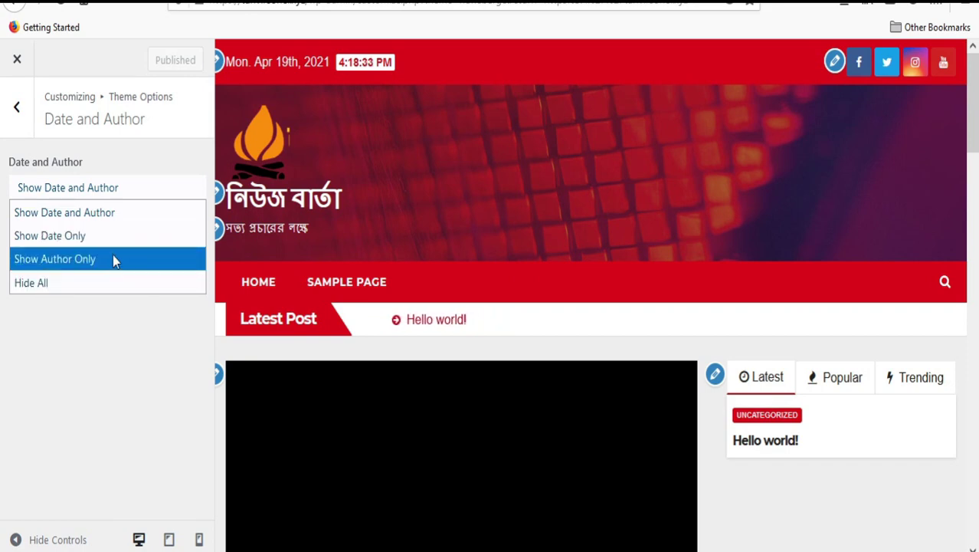
{"action": "left_click", "coordinate": [54, 236]}
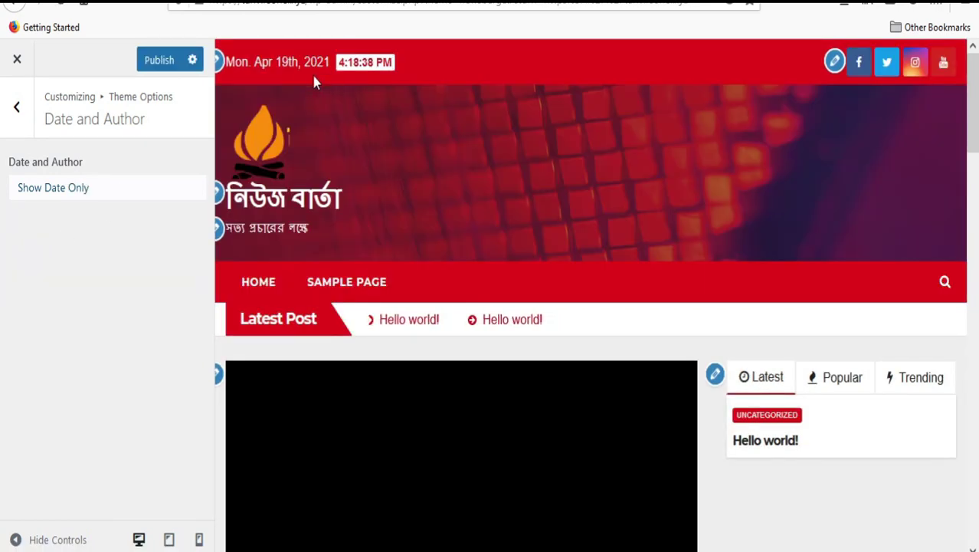
{"action": "left_click", "coordinate": [17, 105]}
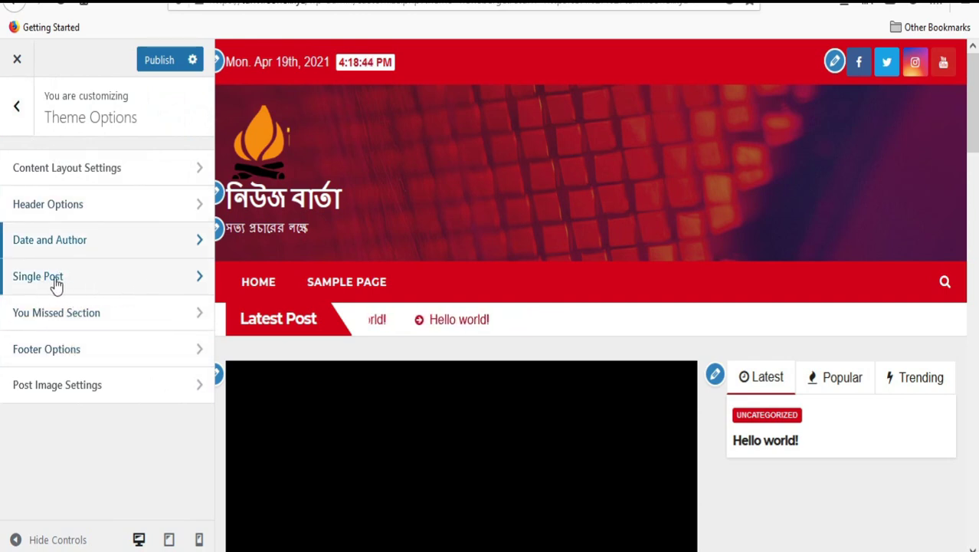
Step: Turn off the tag display in the Single Post options
{"action": "left_click", "coordinate": [179, 281]}
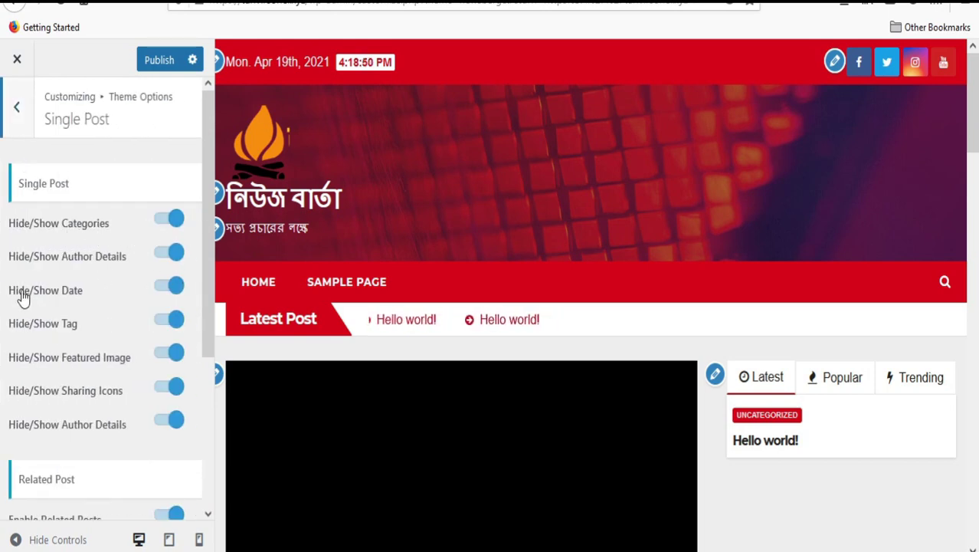
{"action": "left_click", "coordinate": [113, 319]}
{"action": "scroll", "coordinate": [111, 335], "scroll_direction": "down", "scroll_amount": 3}
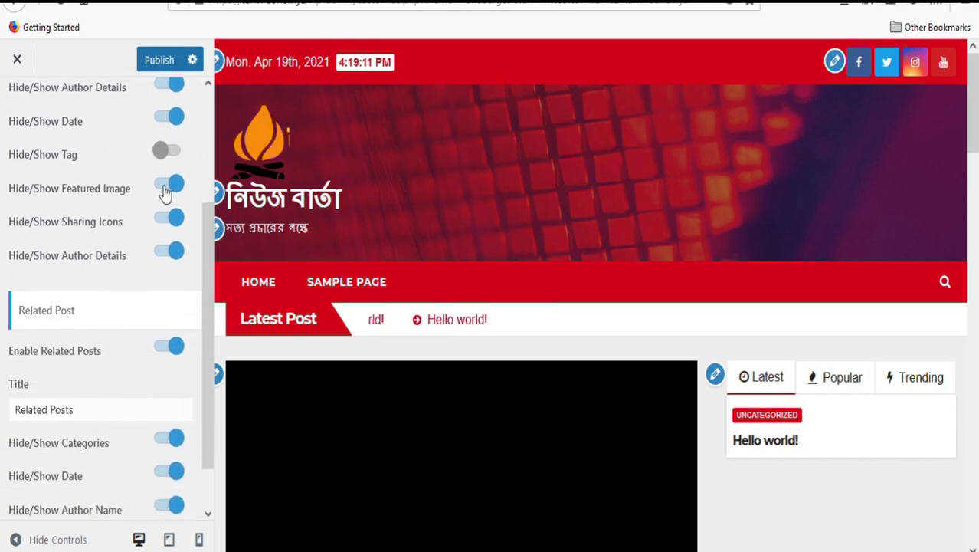
Step: Try switching the Related Post options for enabling related posts, date and author name off and on again
{"action": "scroll", "coordinate": [177, 253], "scroll_direction": "down", "scroll_amount": 1}
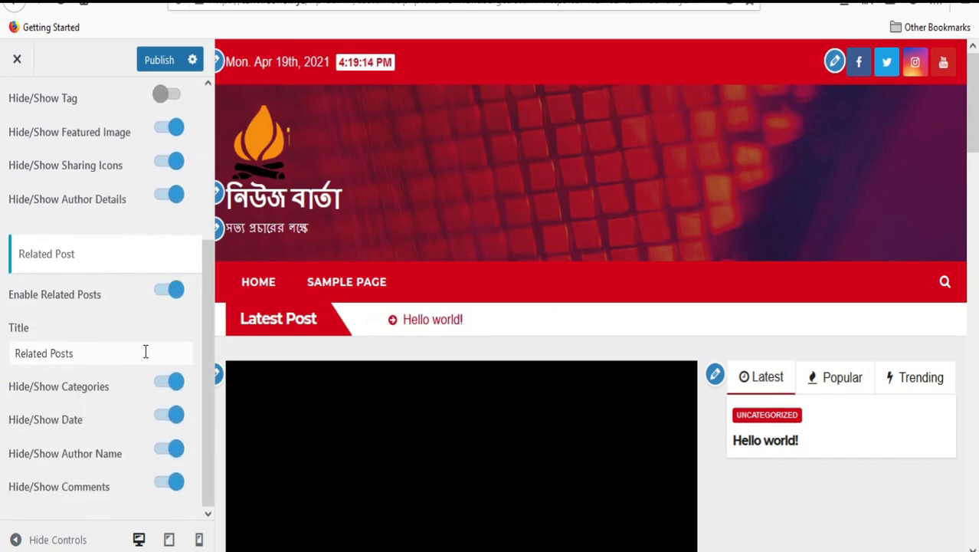
{"action": "left_click", "coordinate": [159, 294]}
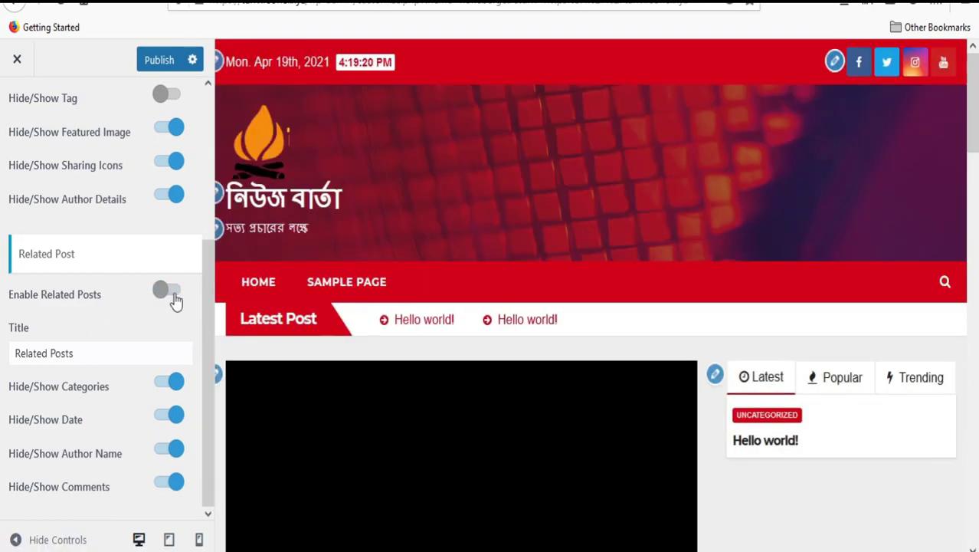
{"action": "left_click", "coordinate": [175, 296]}
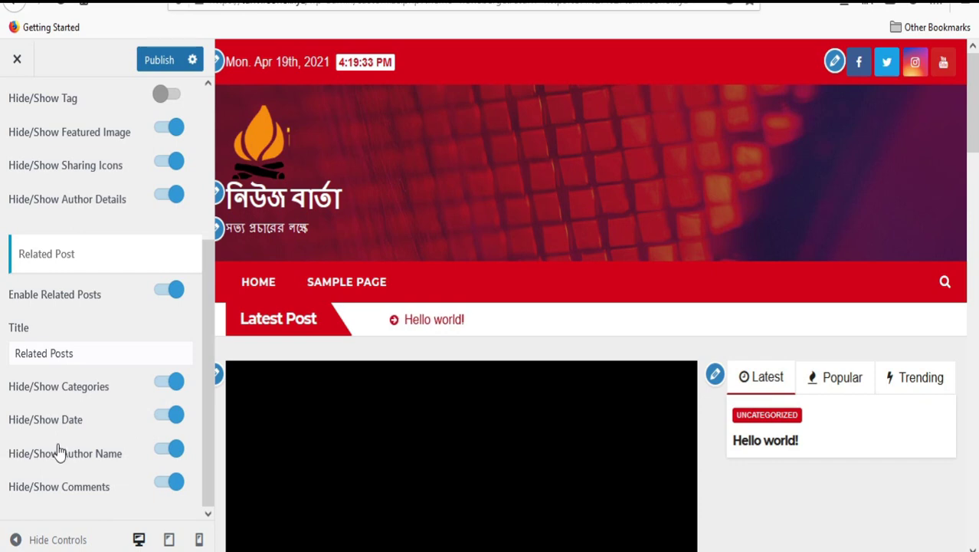
{"action": "left_click", "coordinate": [174, 420]}
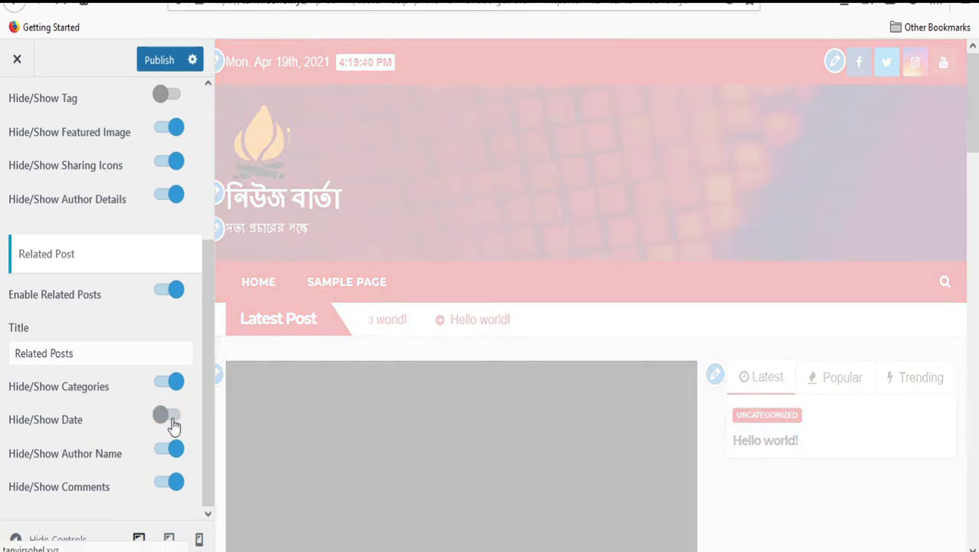
{"action": "left_click", "coordinate": [174, 420]}
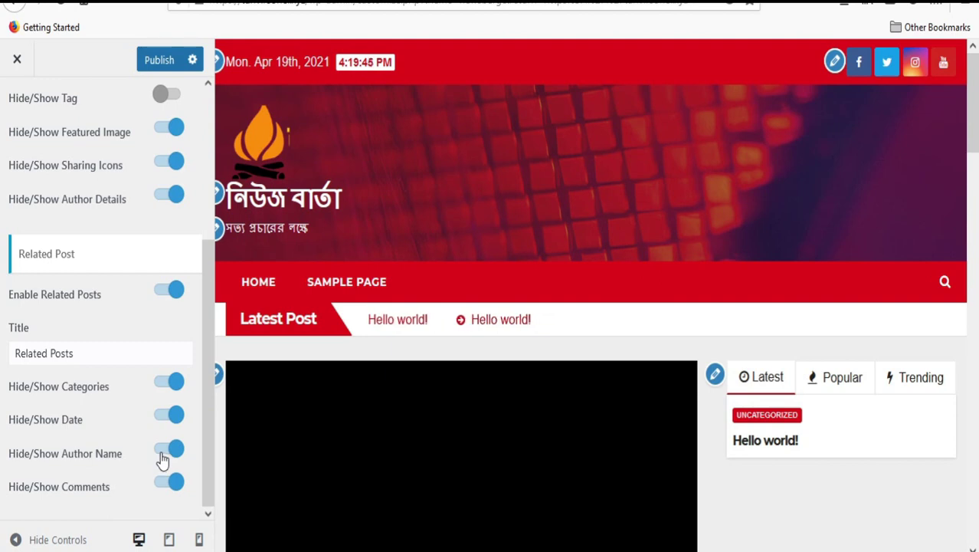
{"action": "left_click", "coordinate": [162, 456]}
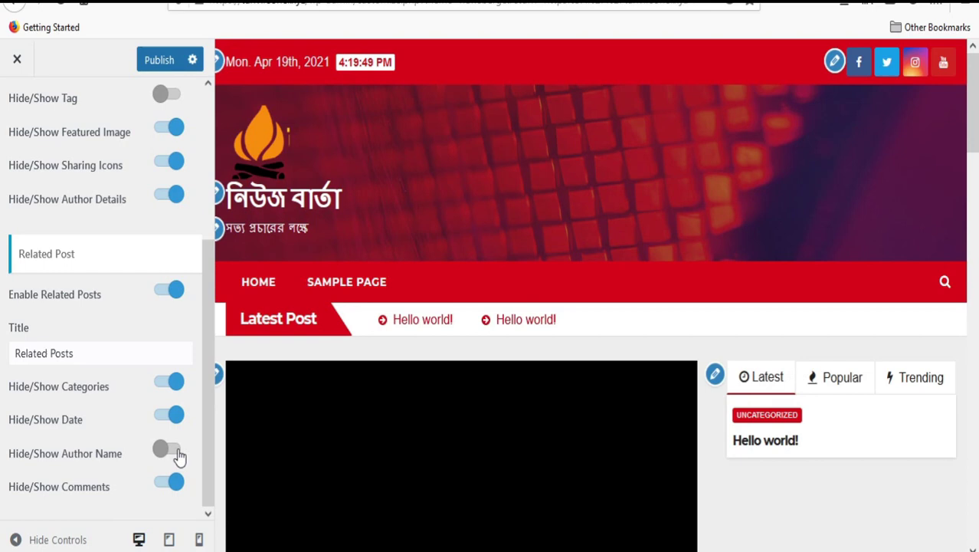
{"action": "left_click", "coordinate": [174, 454]}
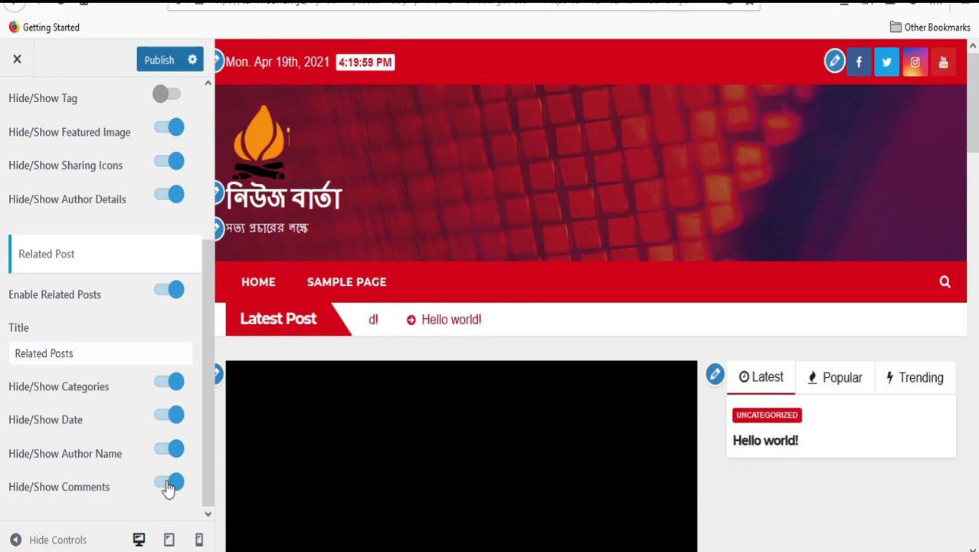
Step: Turn off the comments display for related posts and publish the post option changes
{"action": "left_click", "coordinate": [169, 483]}
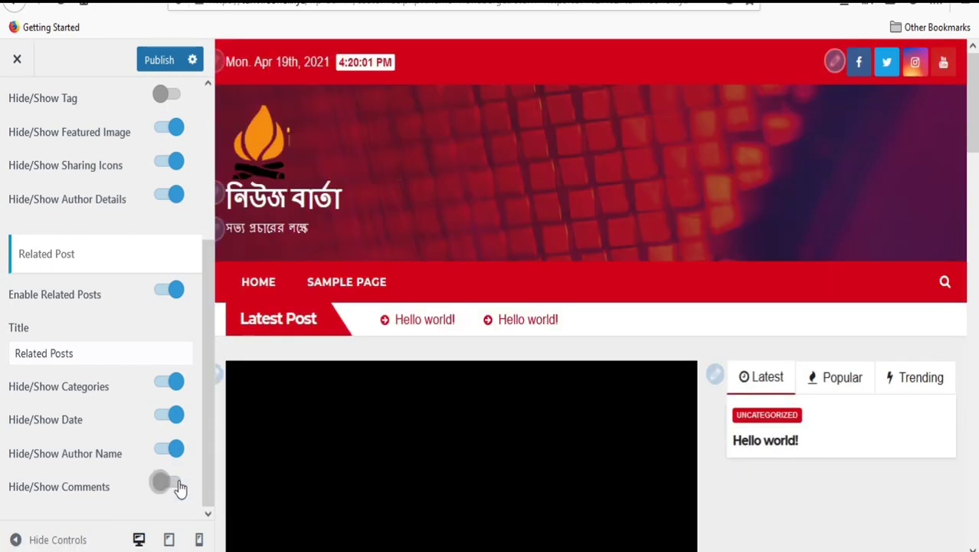
{"action": "scroll", "coordinate": [99, 360], "scroll_direction": "up", "scroll_amount": 3}
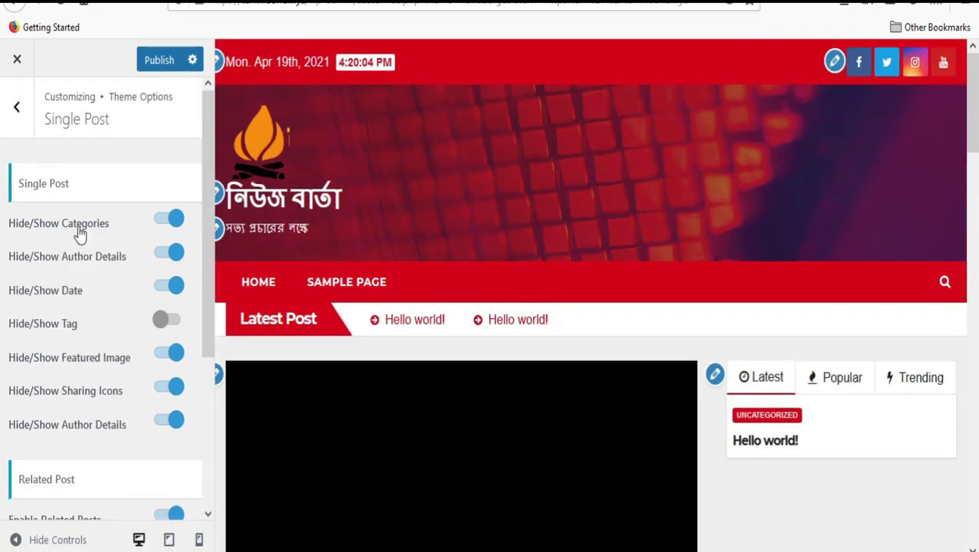
{"action": "left_click", "coordinate": [159, 60]}
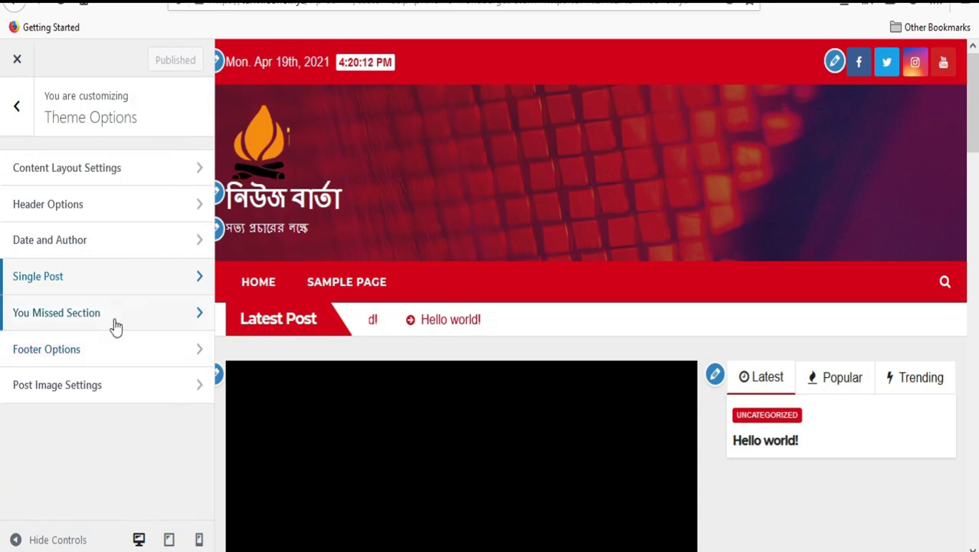
Step: Change the You Missed Section title to "পড়া হয়নি" and publish it
{"action": "left_click", "coordinate": [164, 313]}
{"action": "left_click", "coordinate": [132, 229]}
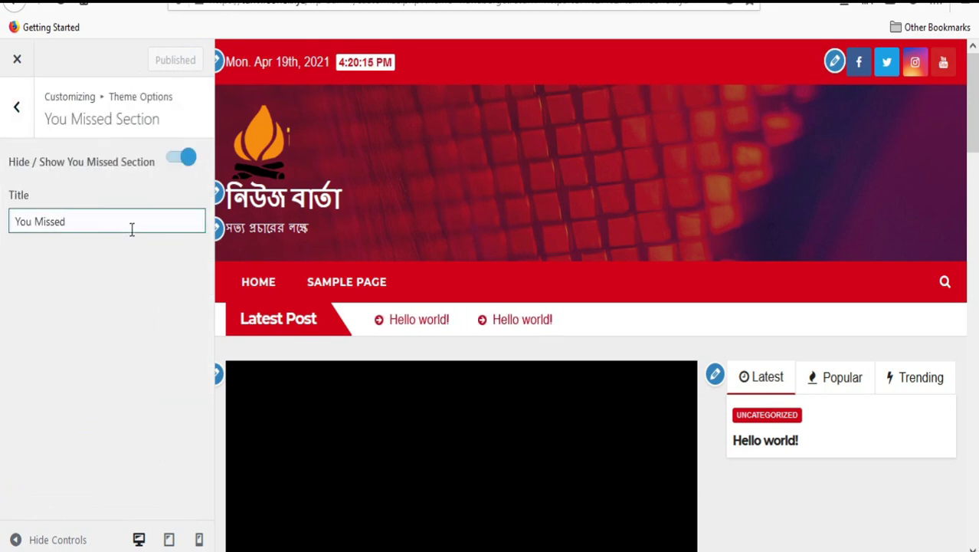
{"action": "scroll", "coordinate": [364, 411], "scroll_direction": "down", "scroll_amount": 2}
{"action": "scroll", "coordinate": [379, 405], "scroll_direction": "up", "scroll_amount": 1}
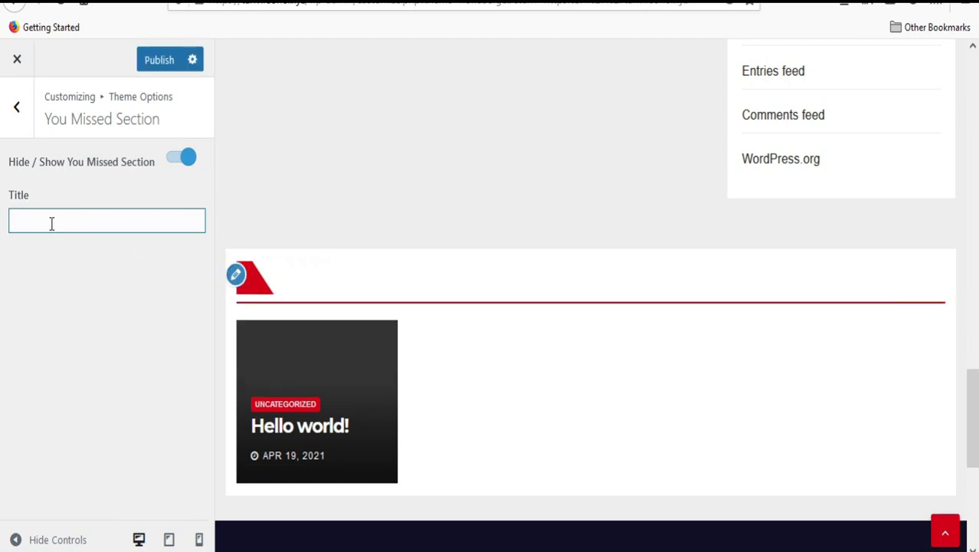
{"action": "type", "text": "পড়া হয়নি"}
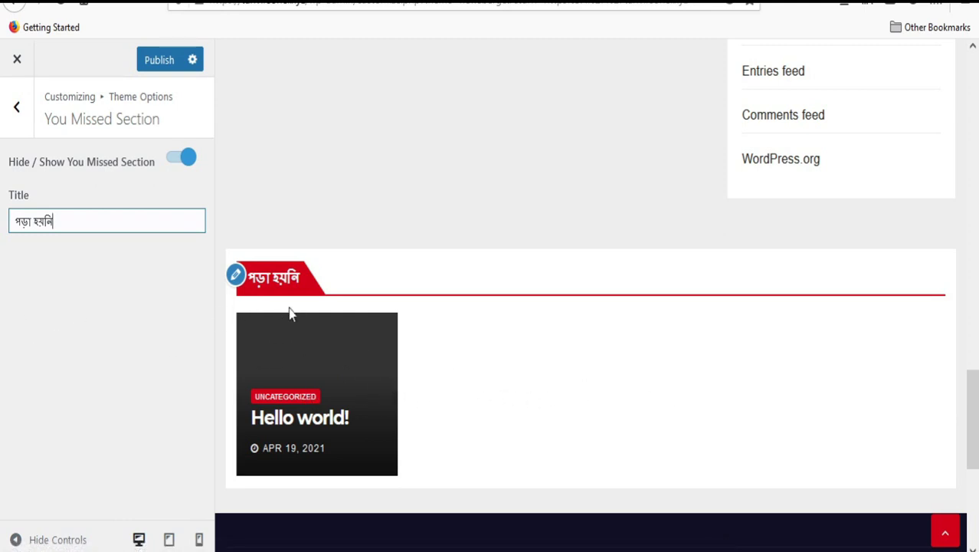
{"action": "left_click", "coordinate": [164, 64]}
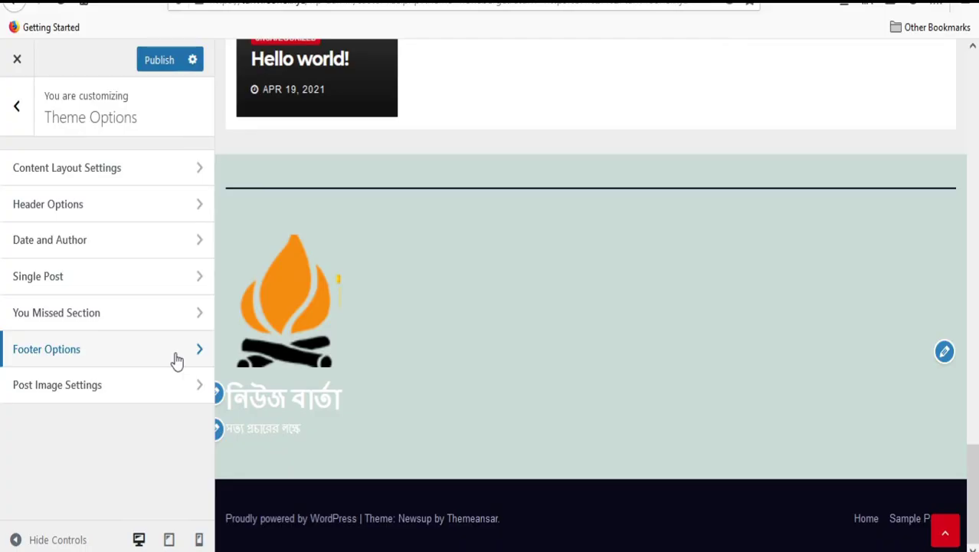
Step: Set the footer background image to sucide1_n-1.jpg from the media library
{"action": "left_click", "coordinate": [177, 360]}
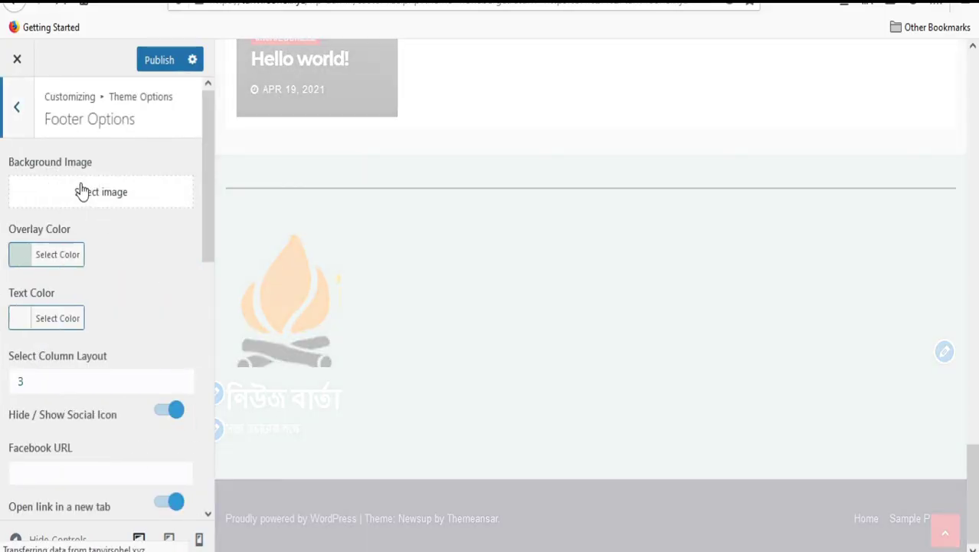
{"action": "left_click", "coordinate": [115, 192]}
{"action": "left_click", "coordinate": [59, 285]}
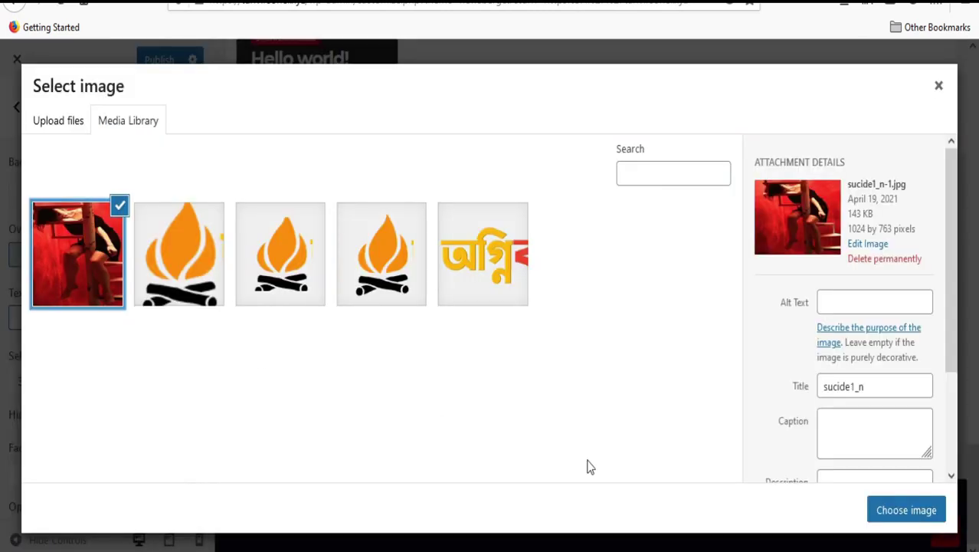
{"action": "left_click", "coordinate": [914, 511]}
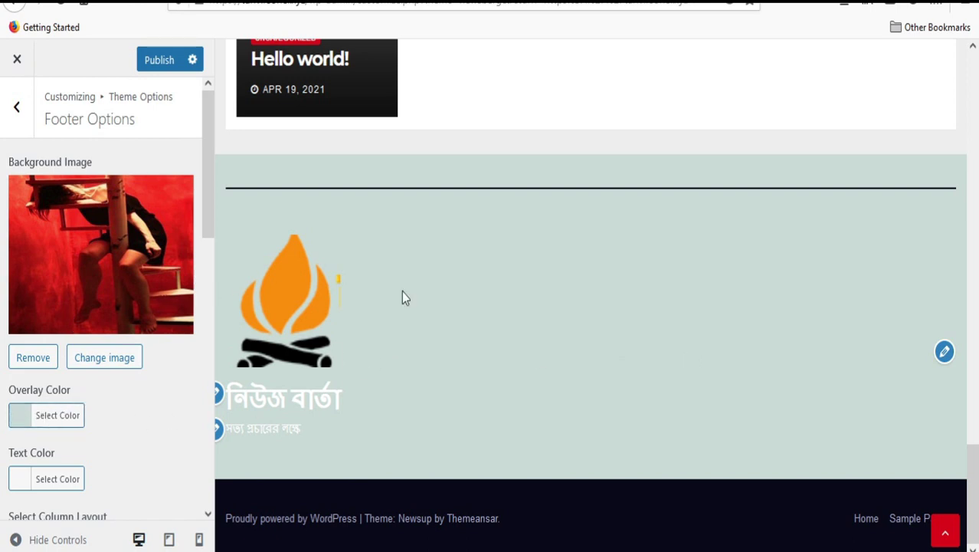
Step: Set the footer overlay color to the translucent green rgba(157,219,193,0.32)
{"action": "left_click", "coordinate": [20, 419]}
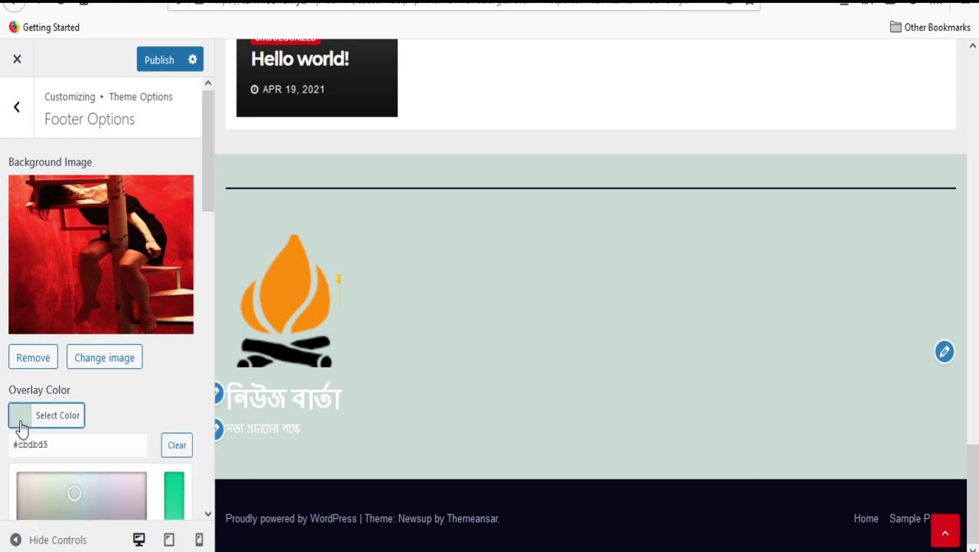
{"action": "scroll", "coordinate": [157, 444], "scroll_direction": "down", "scroll_amount": 3}
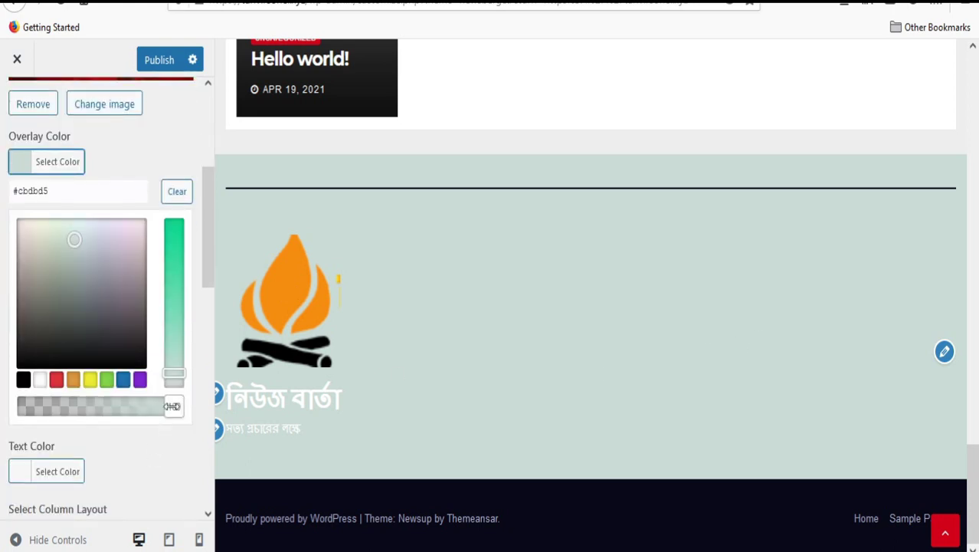
{"action": "left_click_drag", "start_coordinate": [173, 407], "coordinate": [75, 406]}
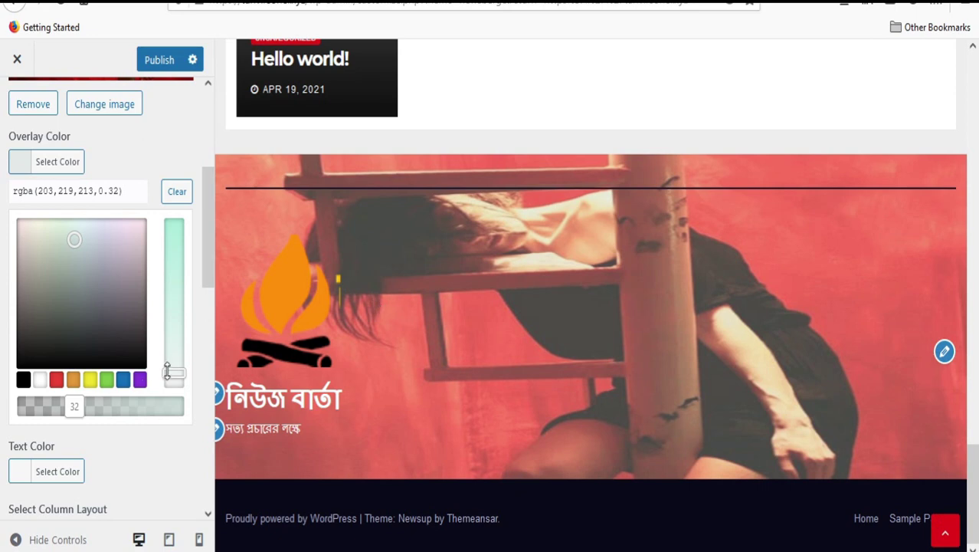
{"action": "left_click_drag", "start_coordinate": [172, 373], "coordinate": [173, 338]}
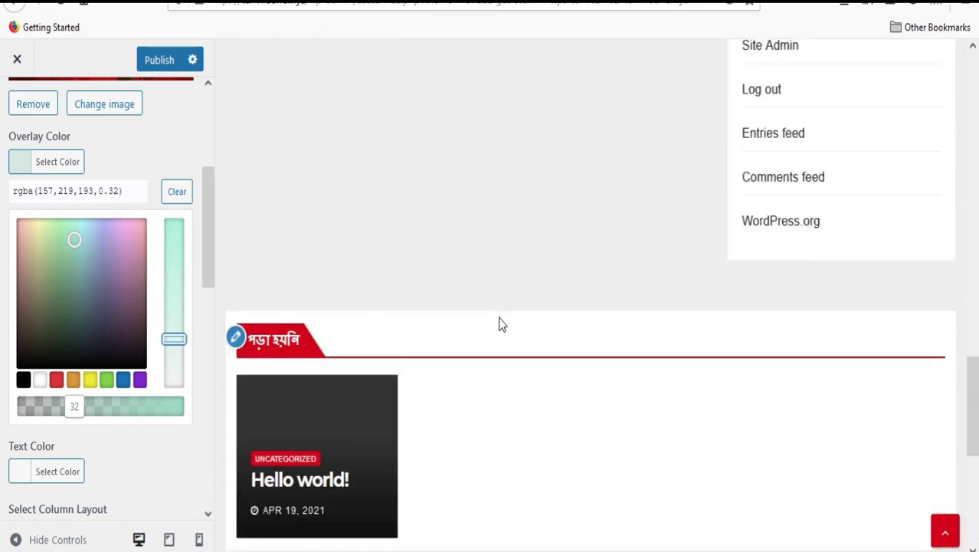
Step: Set the footer text color to the yellow preset #eeee22
{"action": "scroll", "coordinate": [44, 487], "scroll_direction": "down", "scroll_amount": 2}
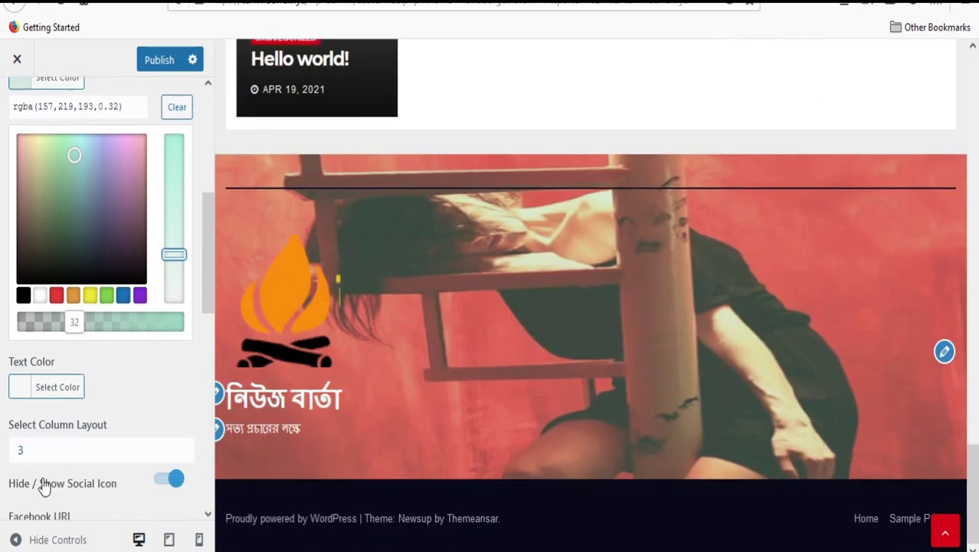
{"action": "left_click", "coordinate": [22, 391]}
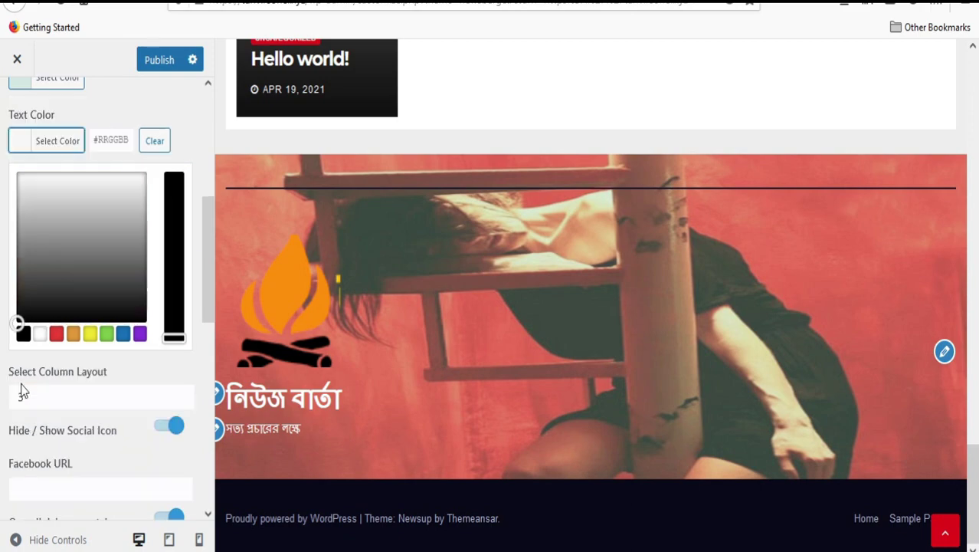
{"action": "left_click", "coordinate": [91, 336]}
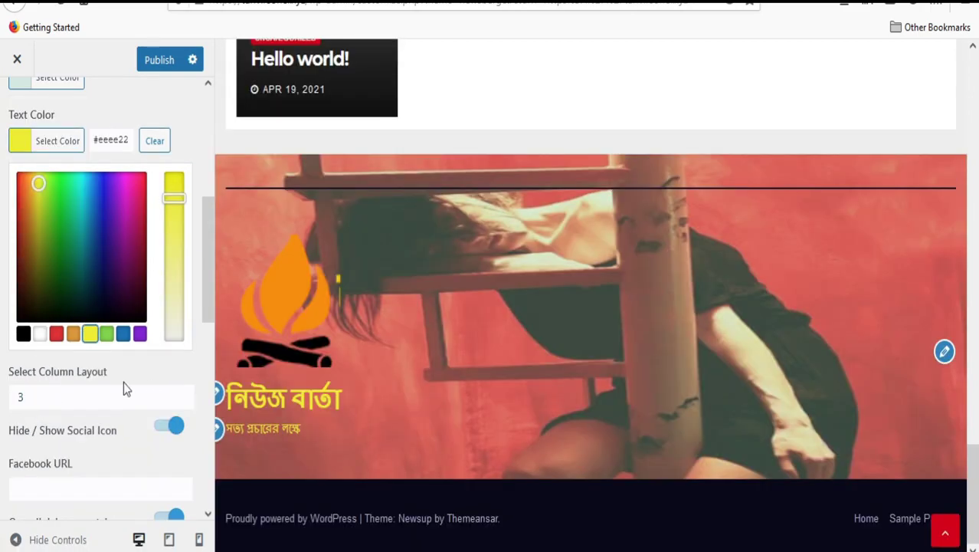
Step: Look through the footer's image, color, column layout and social link settings
{"action": "scroll", "coordinate": [123, 381], "scroll_direction": "down", "scroll_amount": 5}
{"action": "scroll", "coordinate": [67, 253], "scroll_direction": "up", "scroll_amount": 5}
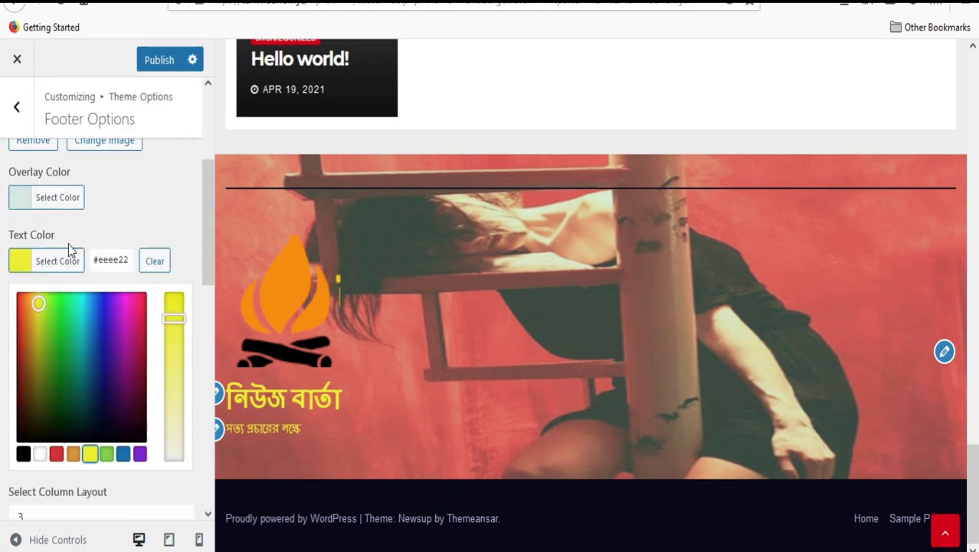
{"action": "scroll", "coordinate": [72, 260], "scroll_direction": "down", "scroll_amount": 3}
{"action": "scroll", "coordinate": [74, 277], "scroll_direction": "down", "scroll_amount": 1}
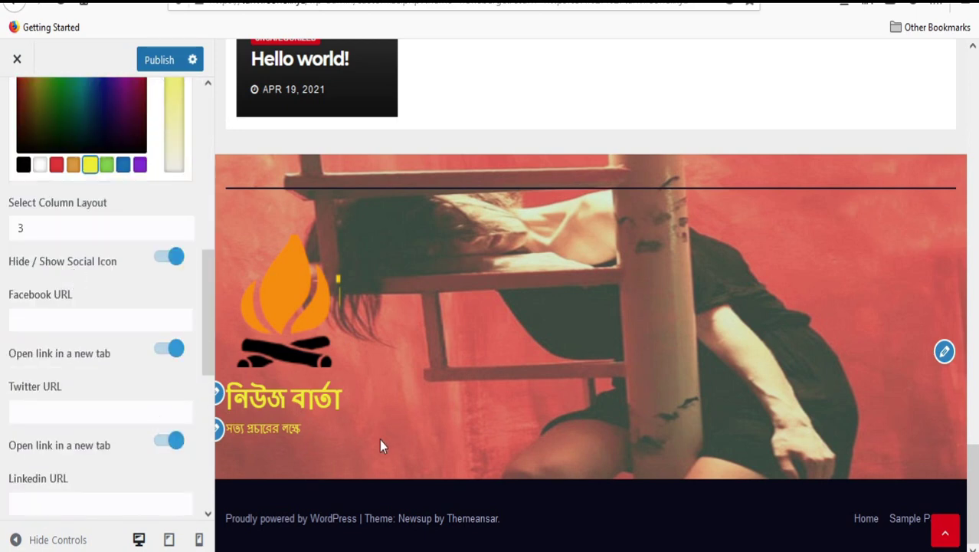
{"action": "scroll", "coordinate": [82, 397], "scroll_direction": "down", "scroll_amount": 2}
{"action": "scroll", "coordinate": [74, 354], "scroll_direction": "up", "scroll_amount": 4}
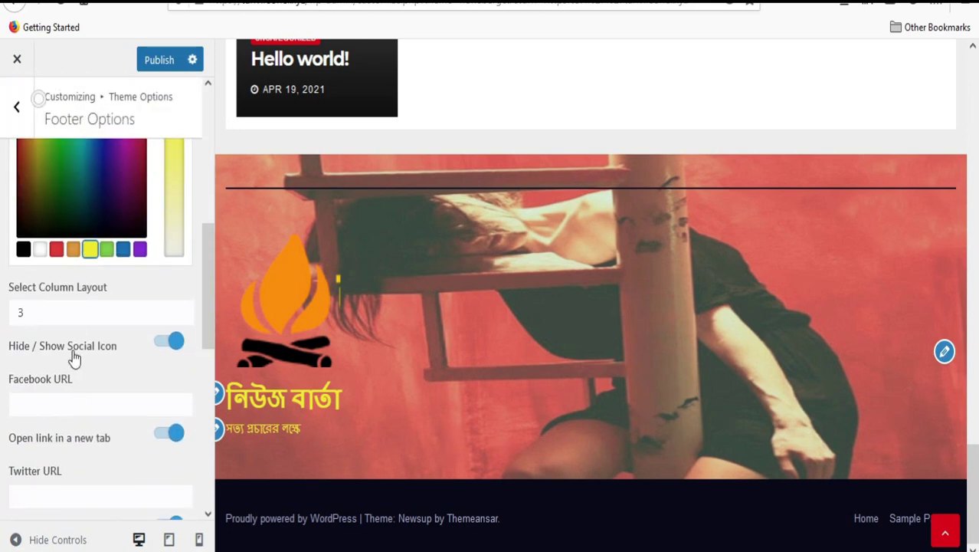
{"action": "scroll", "coordinate": [75, 360], "scroll_direction": "down", "scroll_amount": 2}
{"action": "scroll", "coordinate": [46, 322], "scroll_direction": "up", "scroll_amount": 6}
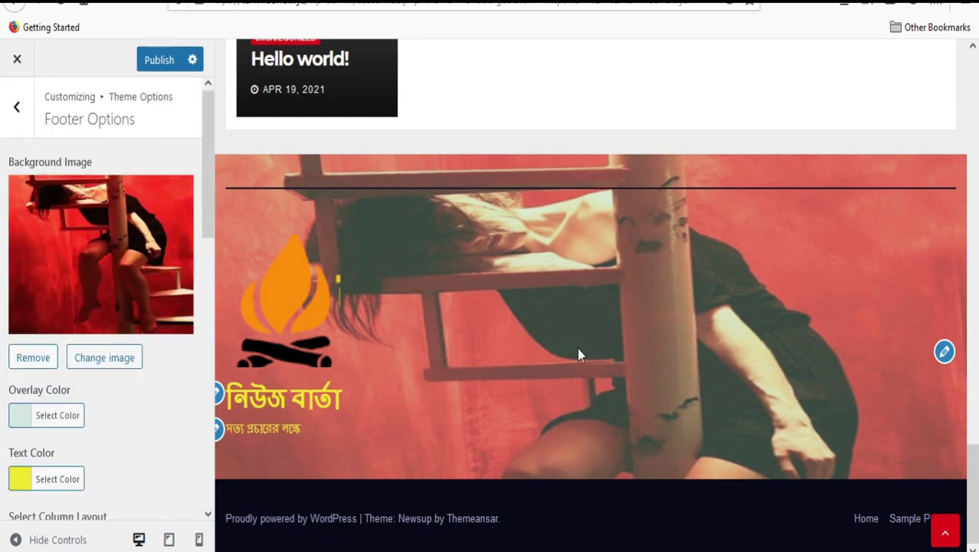
{"action": "scroll", "coordinate": [59, 387], "scroll_direction": "down", "scroll_amount": 2}
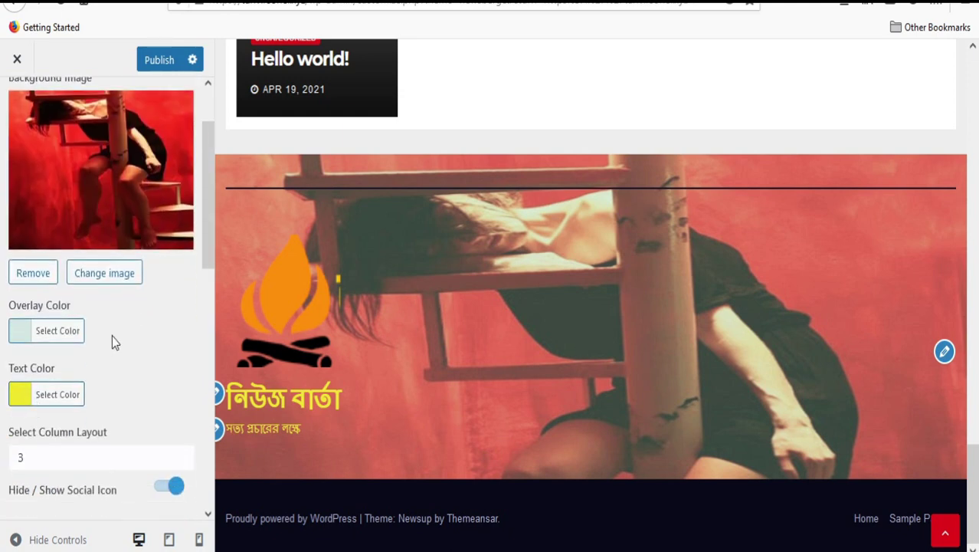
Step: Enter # as the footer's Facebook, Twitter, Instagram and YouTube URLs
{"action": "scroll", "coordinate": [112, 335], "scroll_direction": "down", "scroll_amount": 3}
{"action": "left_click", "coordinate": [62, 382]}
{"action": "scroll", "coordinate": [61, 382], "scroll_direction": "down", "scroll_amount": 2}
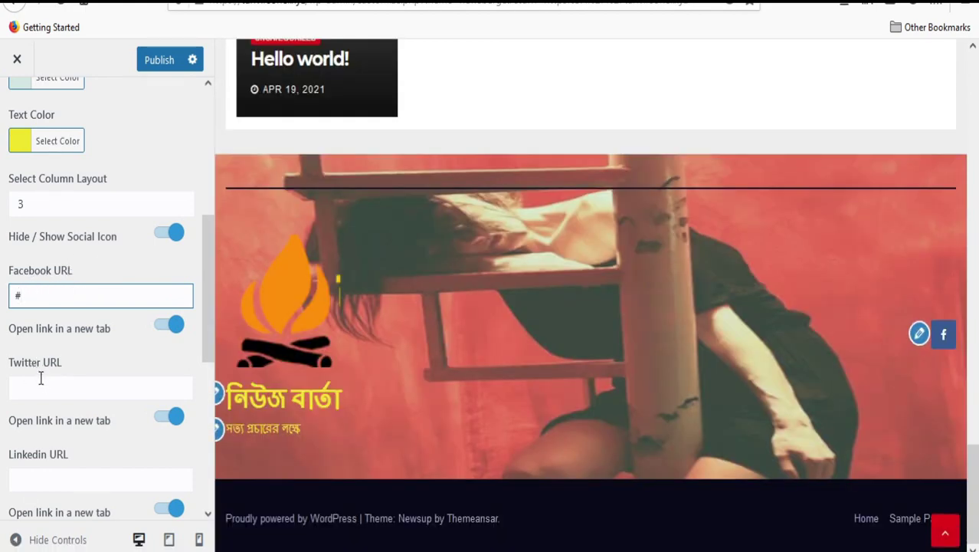
{"action": "left_click", "coordinate": [41, 379]}
{"action": "type", "text": "#"}
{"action": "scroll", "coordinate": [55, 413], "scroll_direction": "down", "scroll_amount": 3}
{"action": "left_click", "coordinate": [60, 412]}
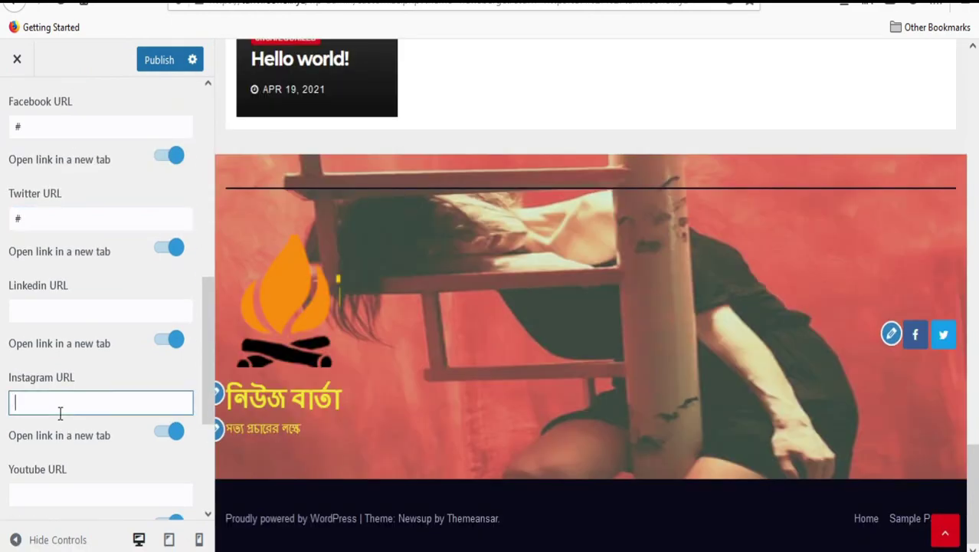
{"action": "type", "text": "#"}
{"action": "scroll", "coordinate": [69, 420], "scroll_direction": "down", "scroll_amount": 1}
{"action": "left_click", "coordinate": [73, 413]}
{"action": "type", "text": "#"}
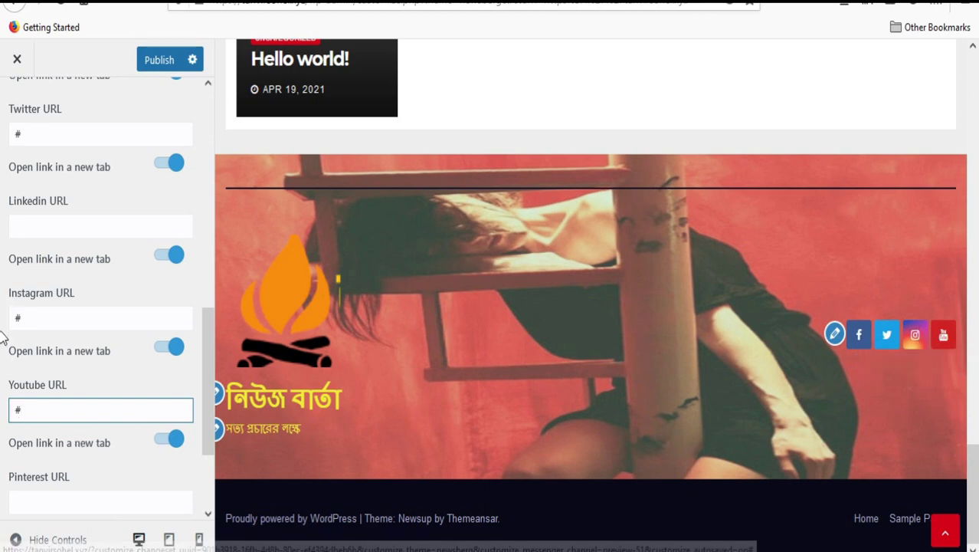
Step: Try turning off opening the footer's Instagram link in a new tab and turn it back on
{"action": "left_click", "coordinate": [161, 352]}
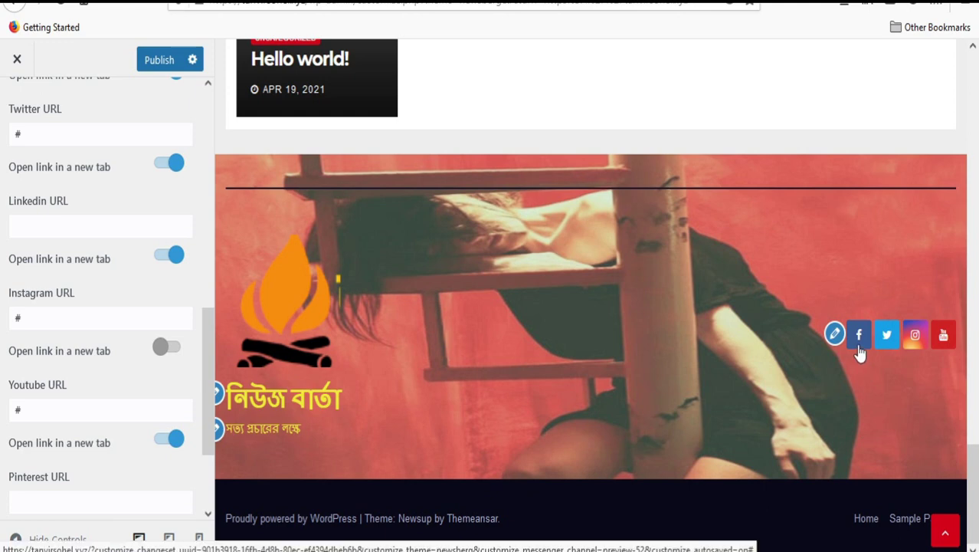
{"action": "left_click", "coordinate": [179, 351]}
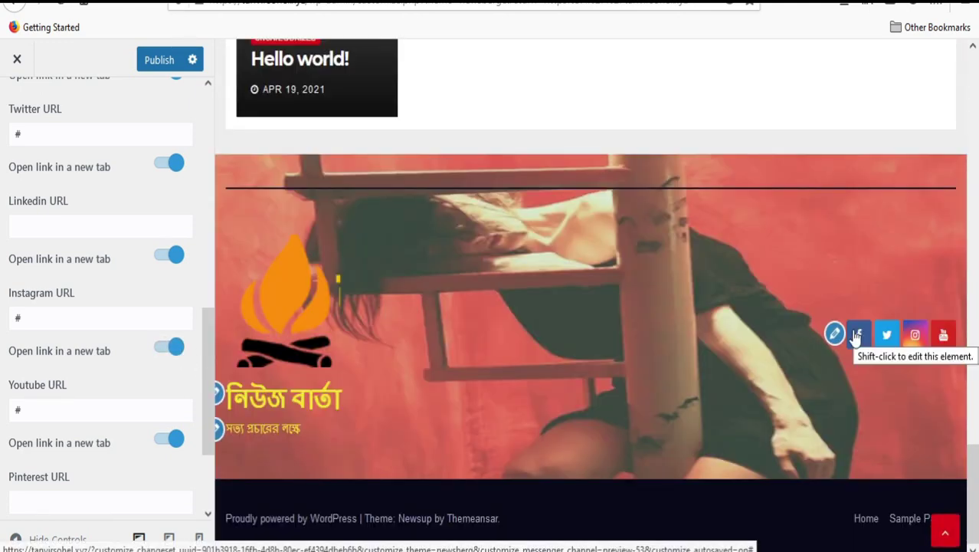
{"action": "left_click", "coordinate": [852, 372], "text": "shift"}
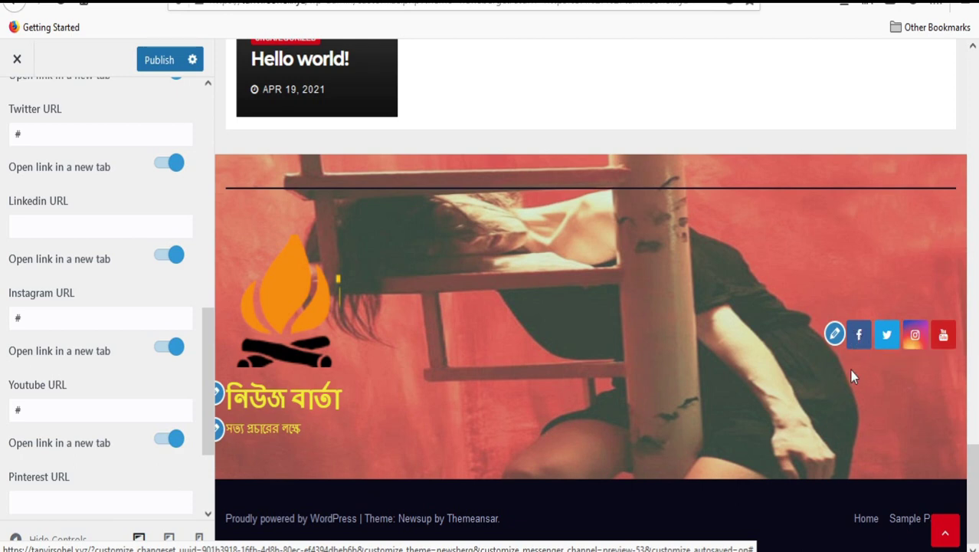
Step: Publish the footer changes and return to the Theme Options overview
{"action": "scroll", "coordinate": [105, 350], "scroll_direction": "down", "scroll_amount": 3}
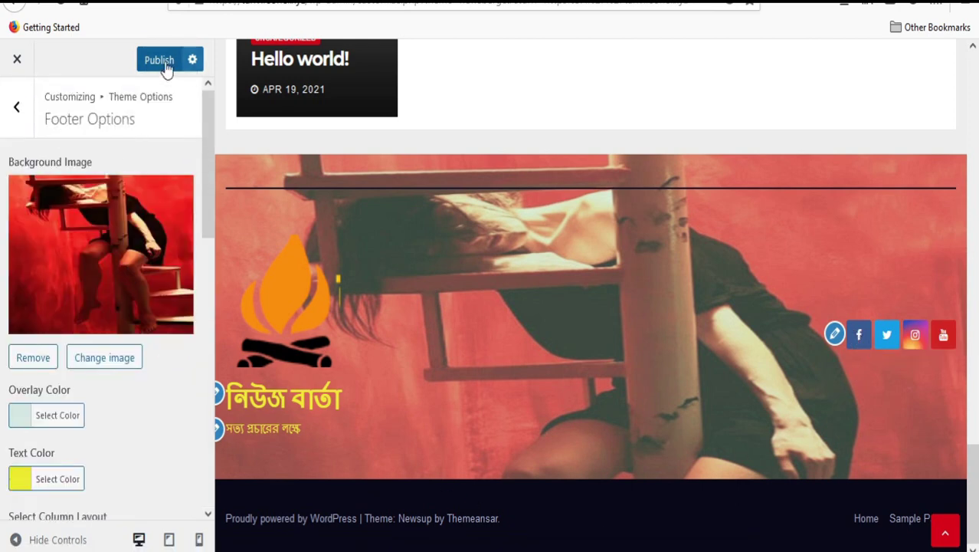
{"action": "left_click", "coordinate": [167, 68]}
{"action": "left_click", "coordinate": [16, 106]}
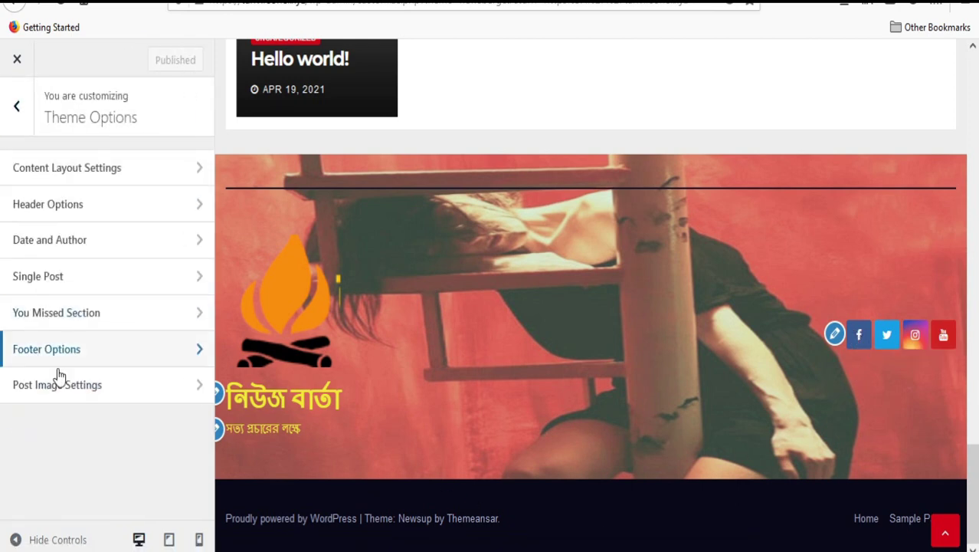
Step: Set the post image display type to Auto Height Post Image and publish the change
{"action": "left_click", "coordinate": [173, 388]}
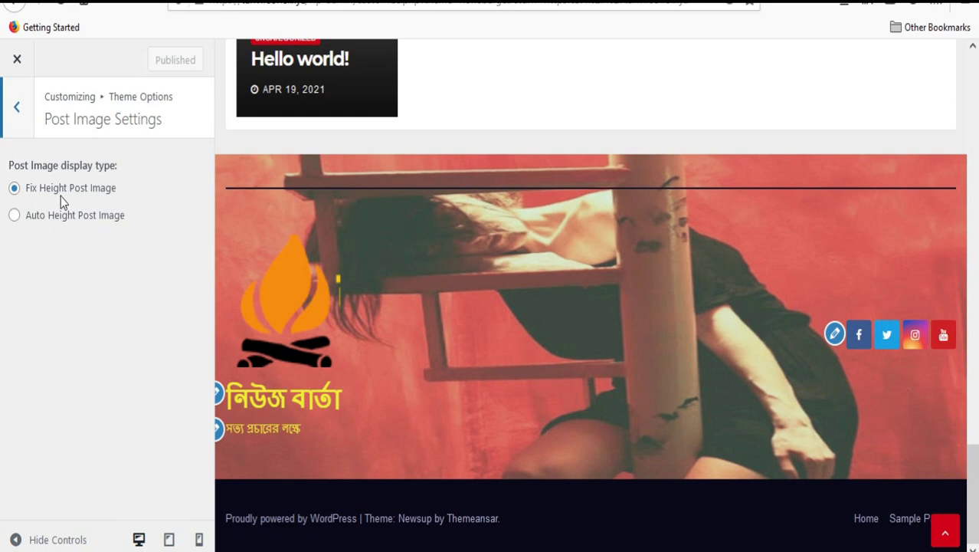
{"action": "left_click", "coordinate": [14, 216]}
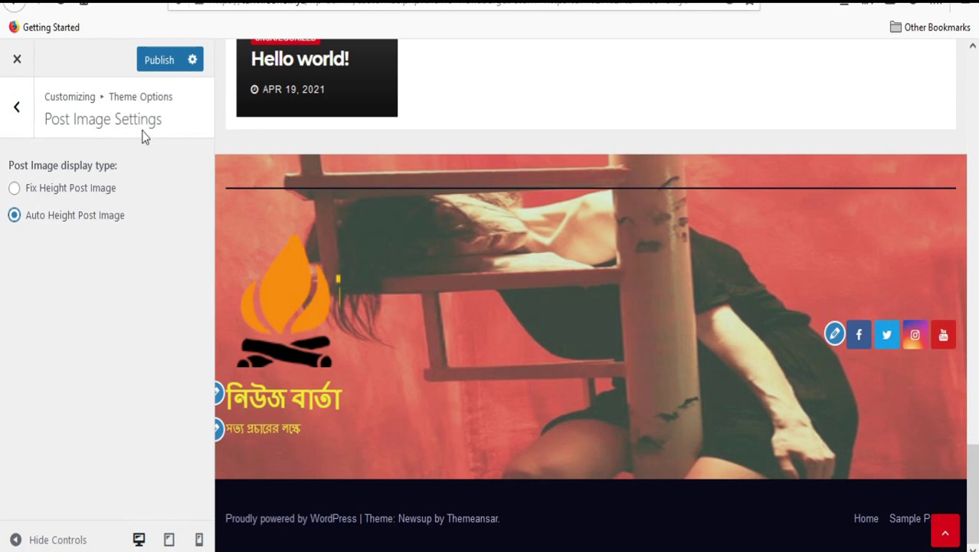
{"action": "left_click", "coordinate": [160, 61]}
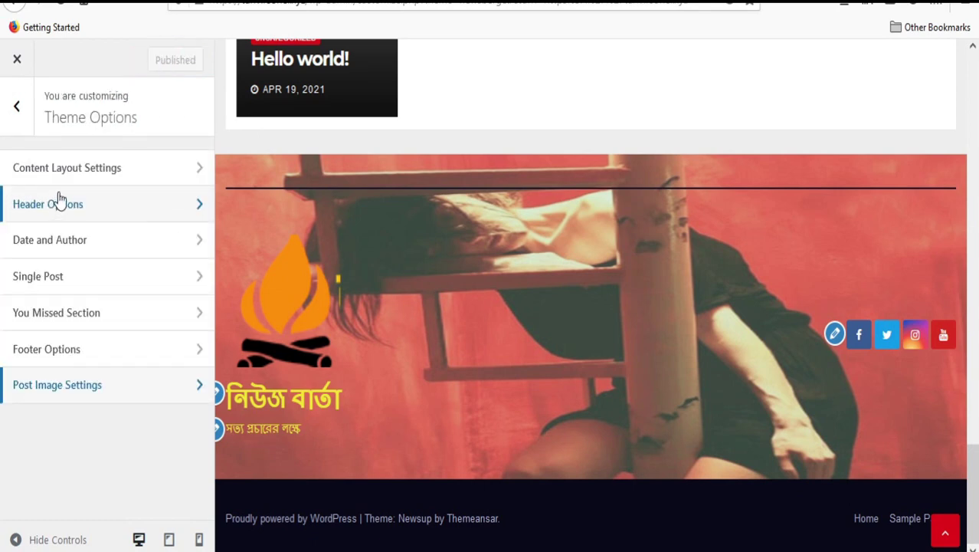
Step: Try the left-sidebar list layout for the archive blog pages, choose the right-sidebar list layout instead, and publish it
{"action": "left_click", "coordinate": [167, 173]}
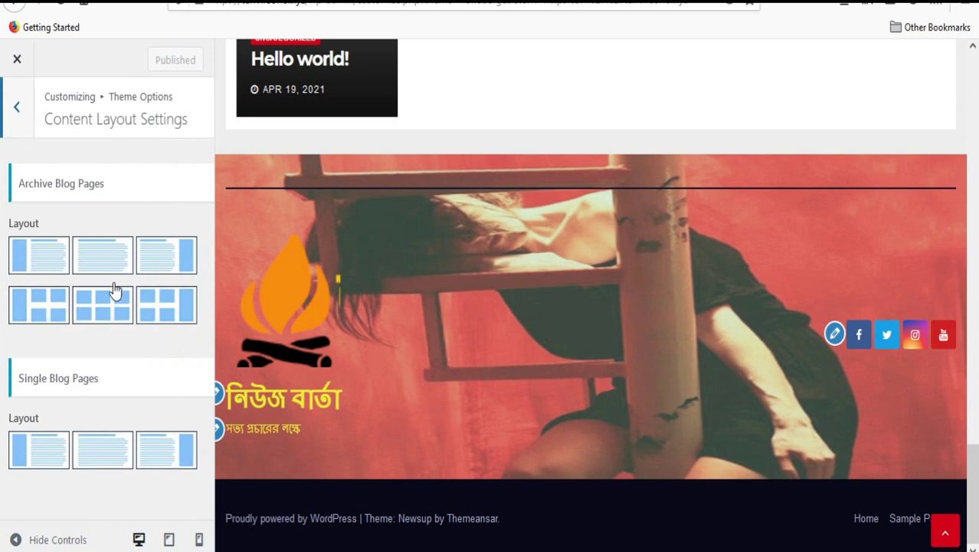
{"action": "left_click", "coordinate": [26, 267]}
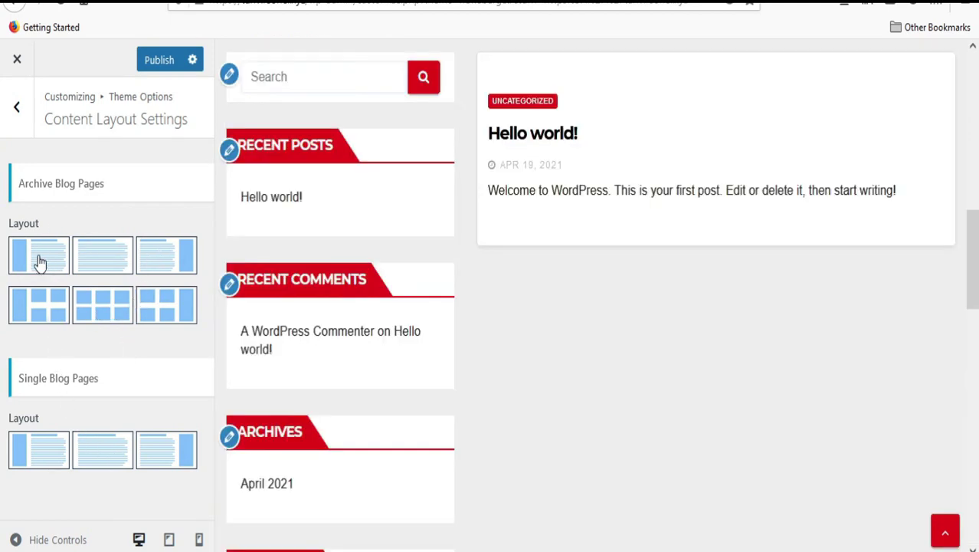
{"action": "scroll", "coordinate": [310, 222], "scroll_direction": "down", "scroll_amount": 3}
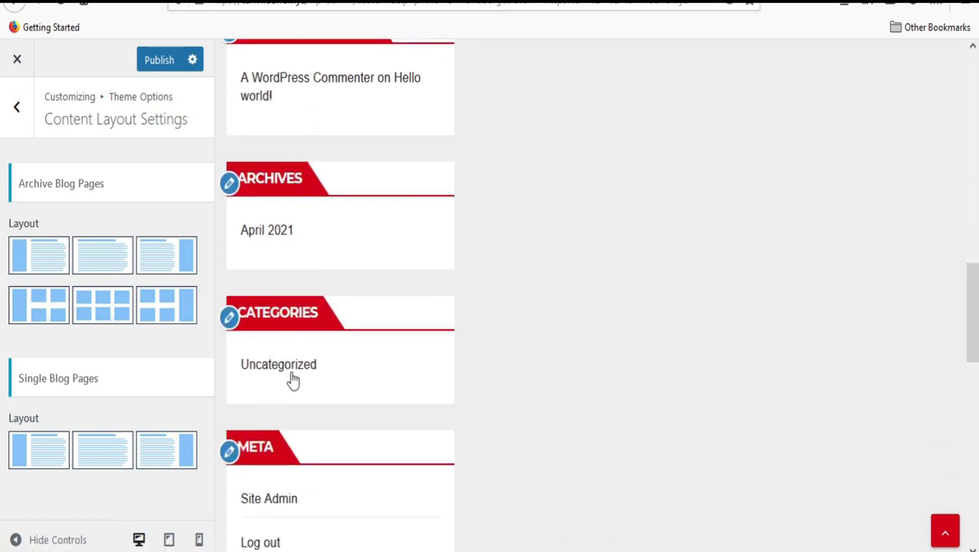
{"action": "left_click", "coordinate": [166, 261]}
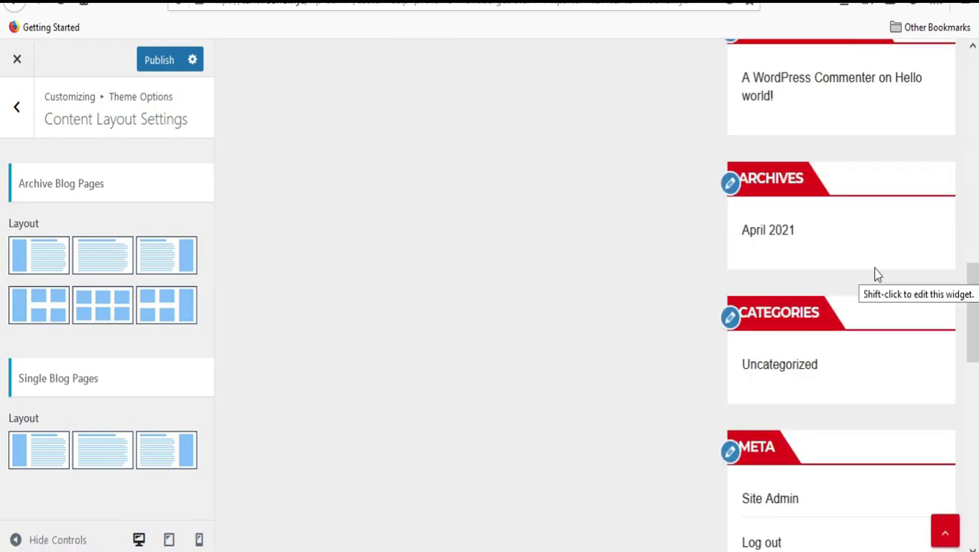
{"action": "scroll", "coordinate": [847, 290], "scroll_direction": "down", "scroll_amount": 3}
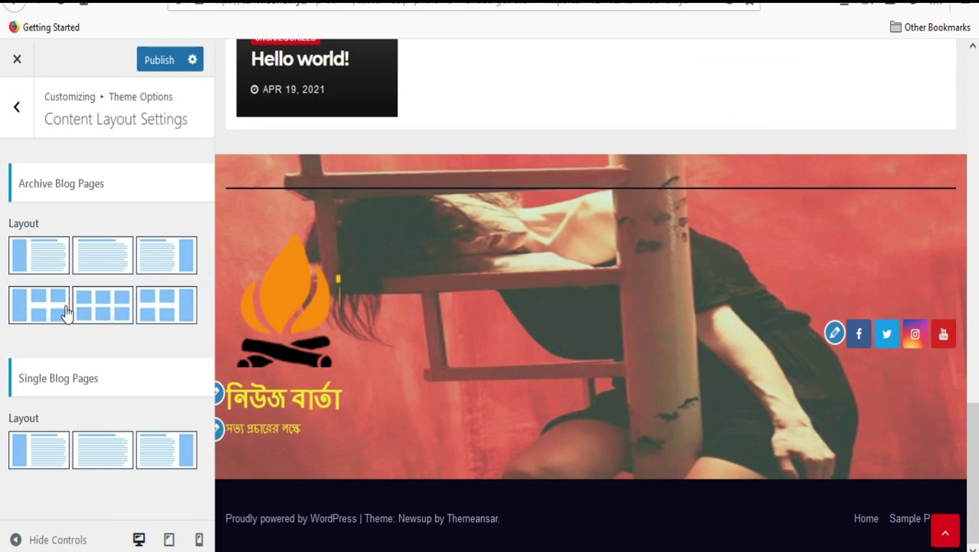
{"action": "left_click", "coordinate": [164, 264]}
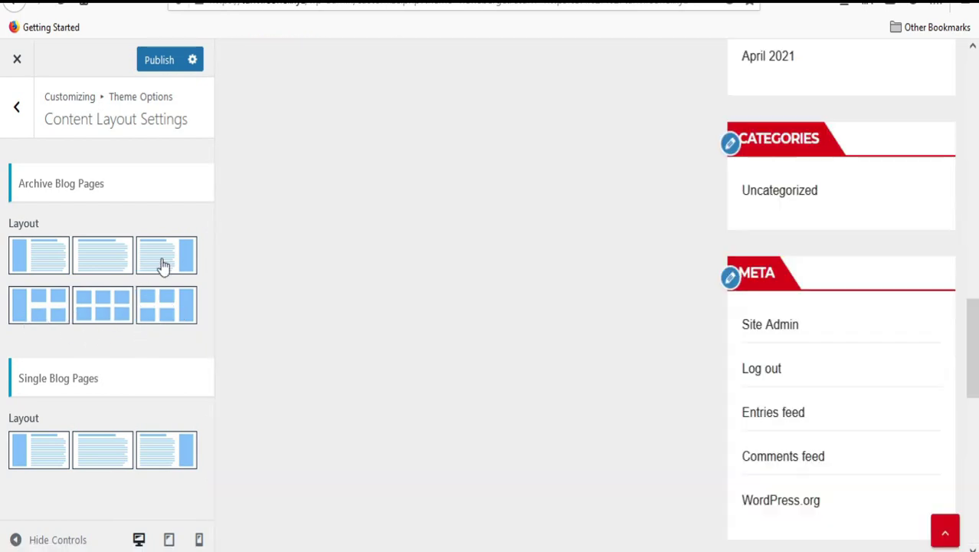
{"action": "left_click", "coordinate": [154, 67]}
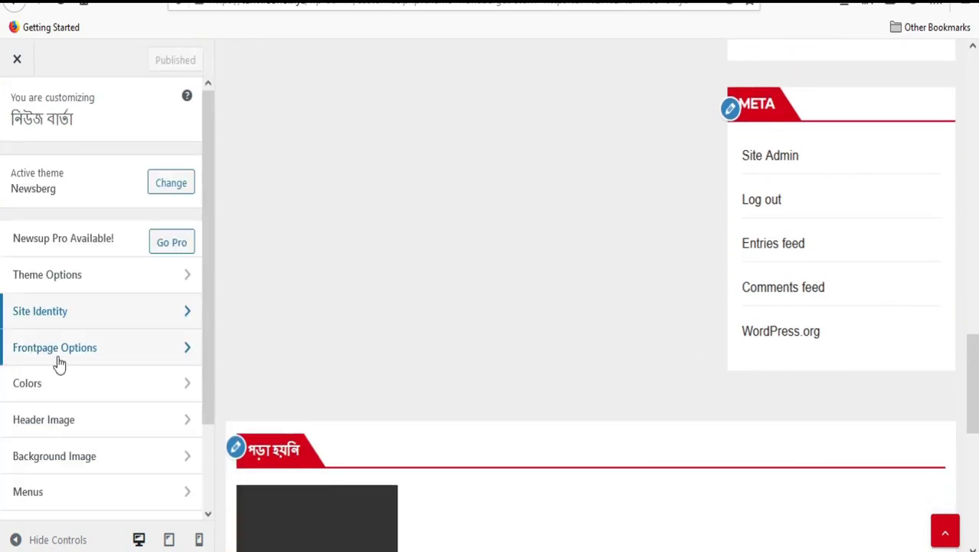
Step: Set the front page's banner section advertisement to a wide strip of the red staircase image from the media library
{"action": "left_click", "coordinate": [156, 359]}
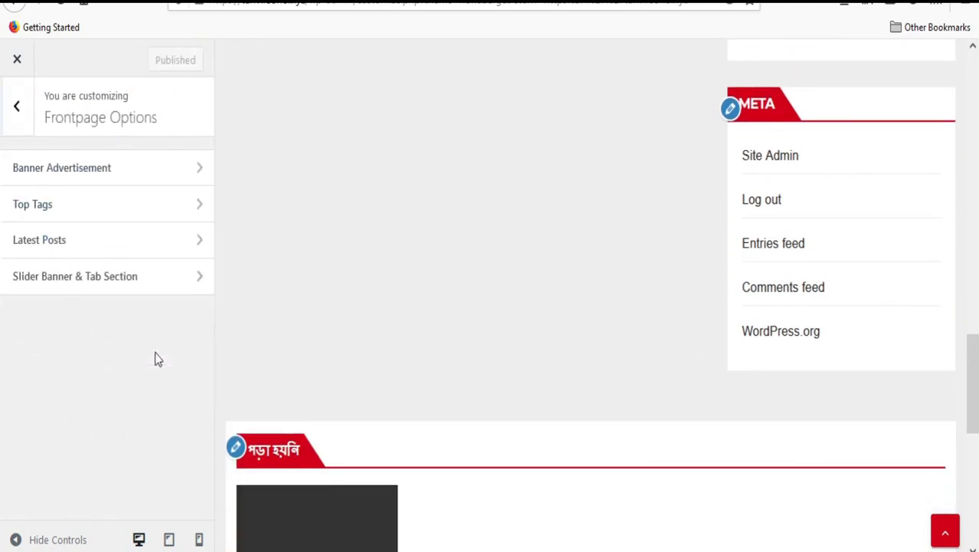
{"action": "left_click", "coordinate": [175, 181]}
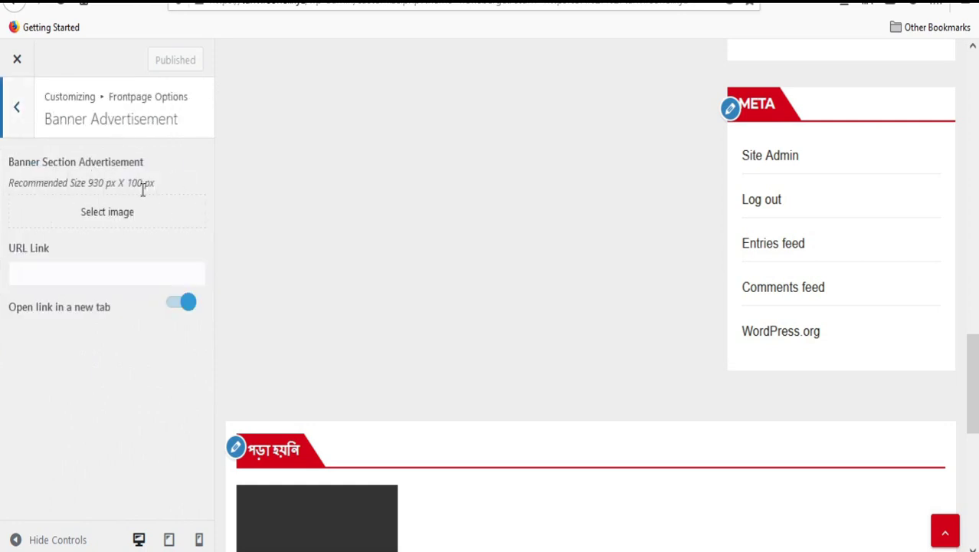
{"action": "left_click", "coordinate": [108, 212]}
{"action": "left_click", "coordinate": [77, 252]}
{"action": "left_click", "coordinate": [922, 507]}
{"action": "left_click", "coordinate": [916, 507]}
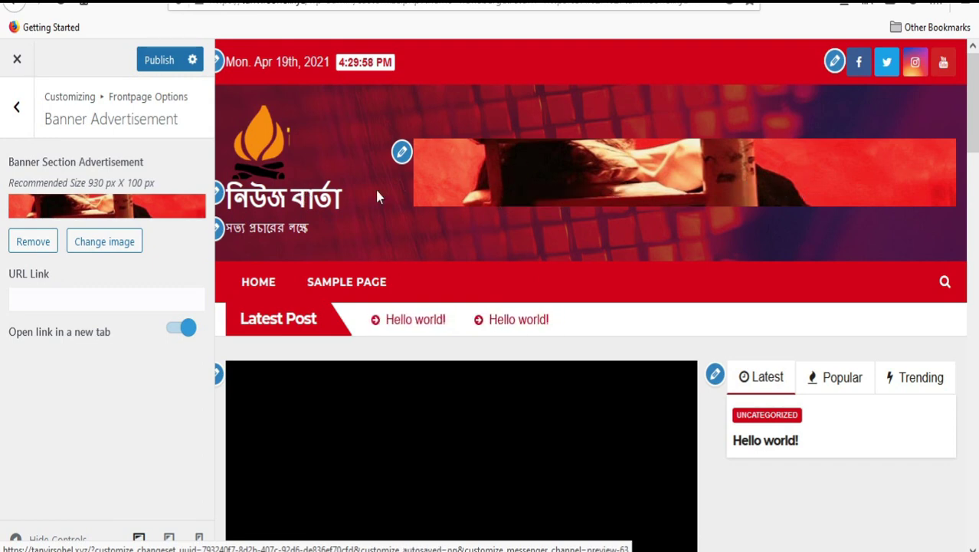
{"action": "left_click", "coordinate": [37, 299]}
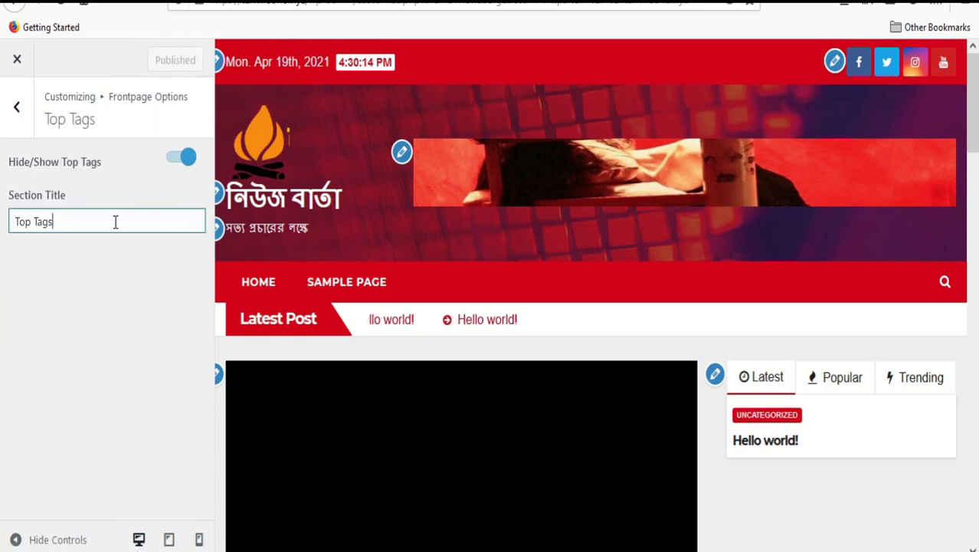
Step: Try hiding the front page's Top Tags section, show it again, and publish
{"action": "left_click", "coordinate": [174, 160]}
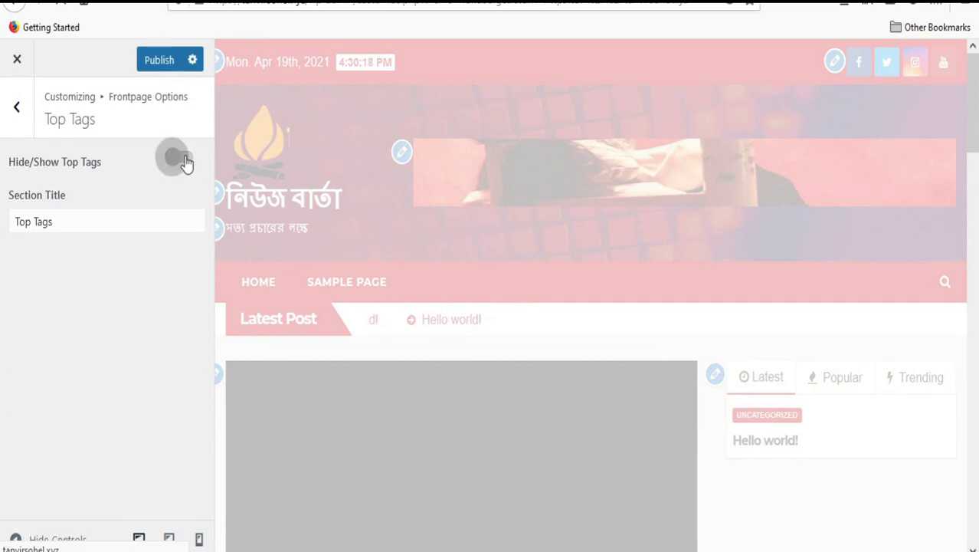
{"action": "left_click", "coordinate": [185, 161]}
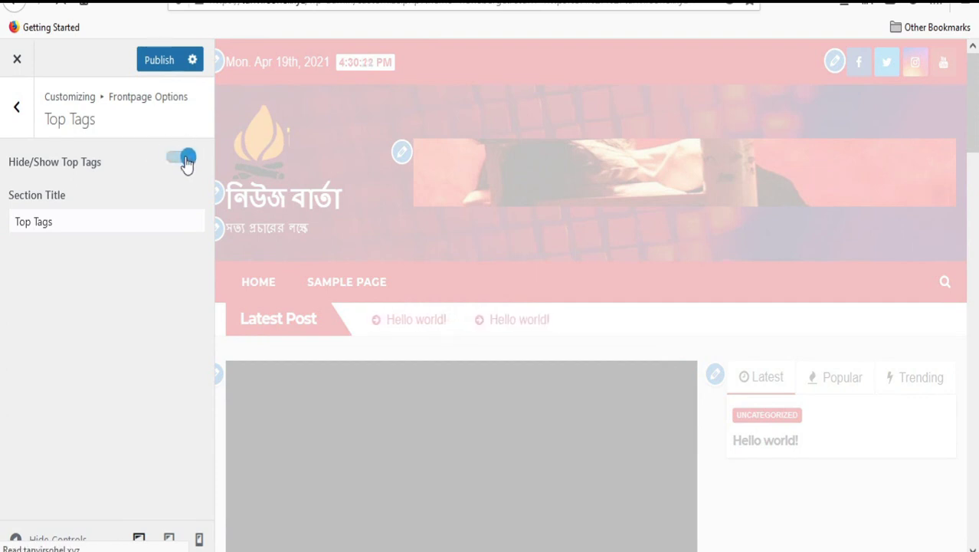
{"action": "scroll", "coordinate": [490, 318], "scroll_direction": "down", "scroll_amount": 2}
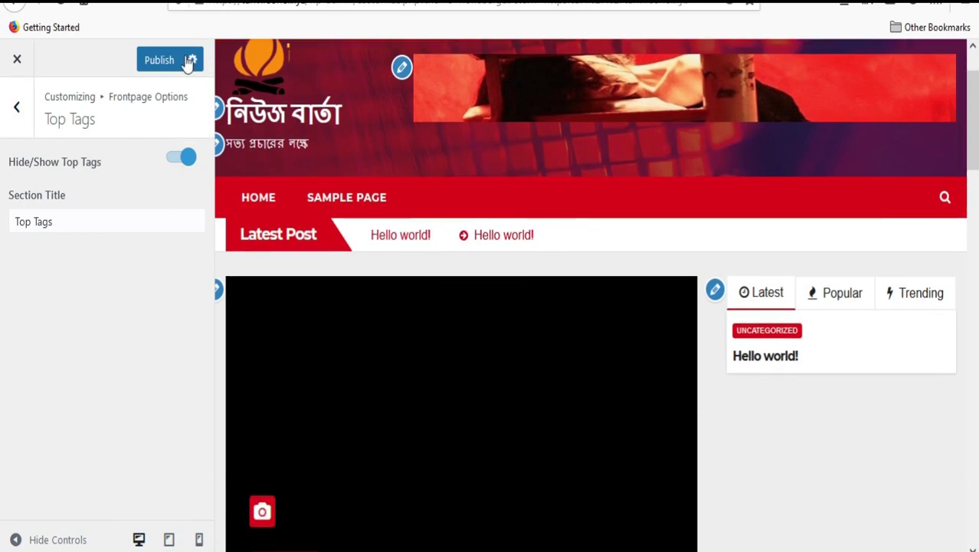
{"action": "left_click", "coordinate": [156, 61]}
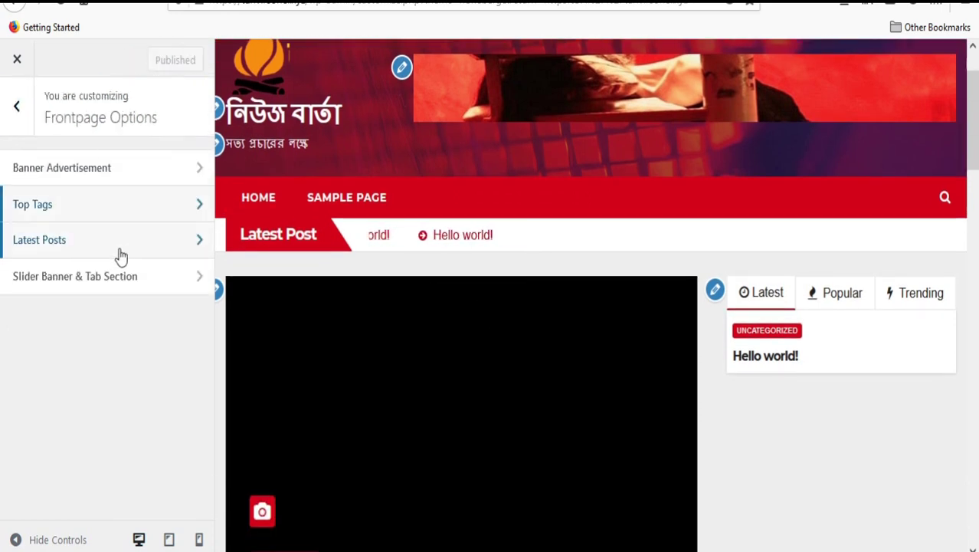
Step: Set the front page's Latest Post title to নতুন সংবাদ
{"action": "left_click", "coordinate": [147, 247]}
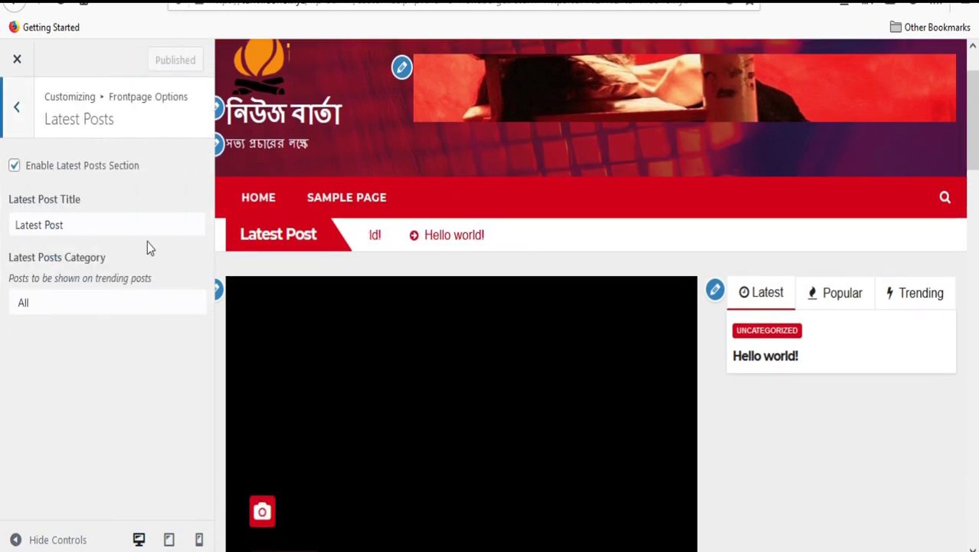
{"action": "triple_click", "coordinate": [74, 224]}
{"action": "key", "text": "BackSpace"}
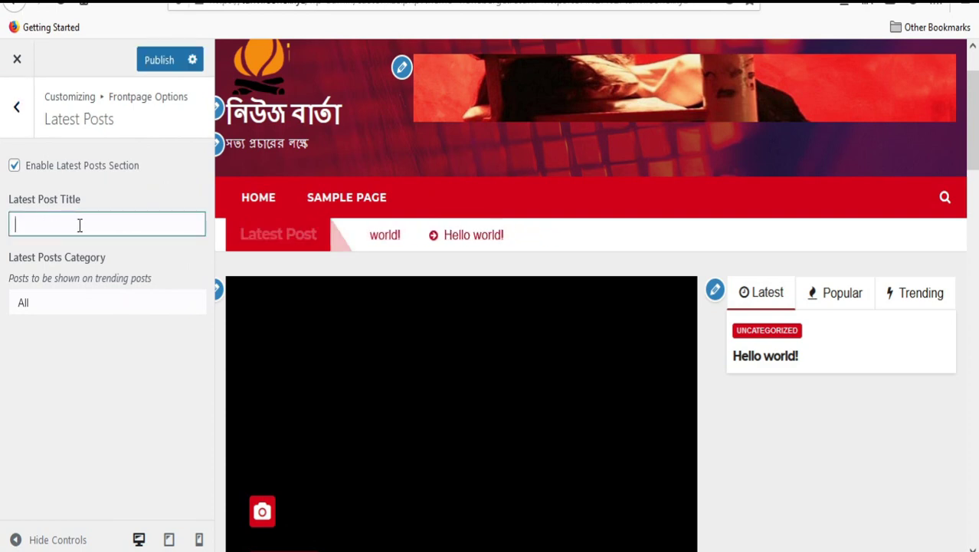
{"action": "type", "text": "নতুন সংবাদ"}
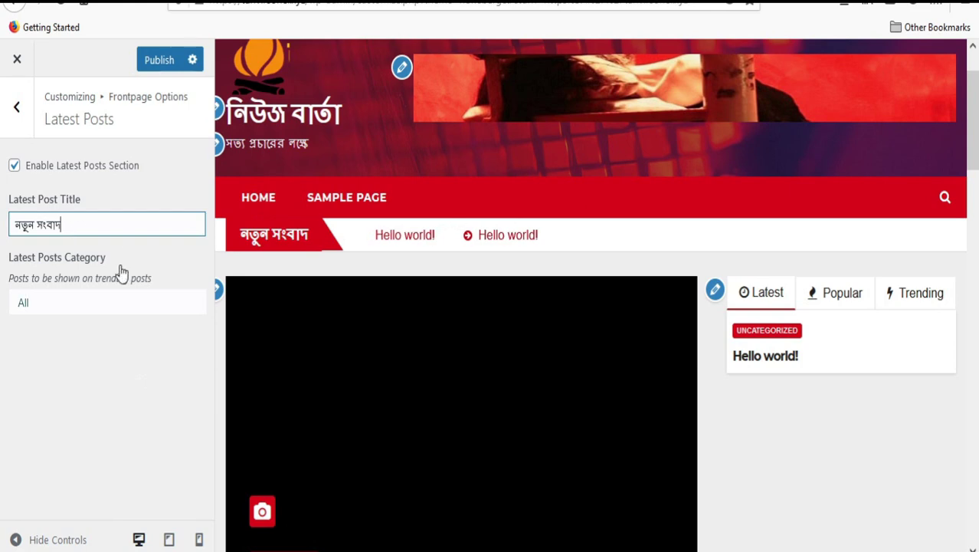
Step: Keep All as the Latest Posts category and publish the Latest Posts settings
{"action": "left_click", "coordinate": [92, 308]}
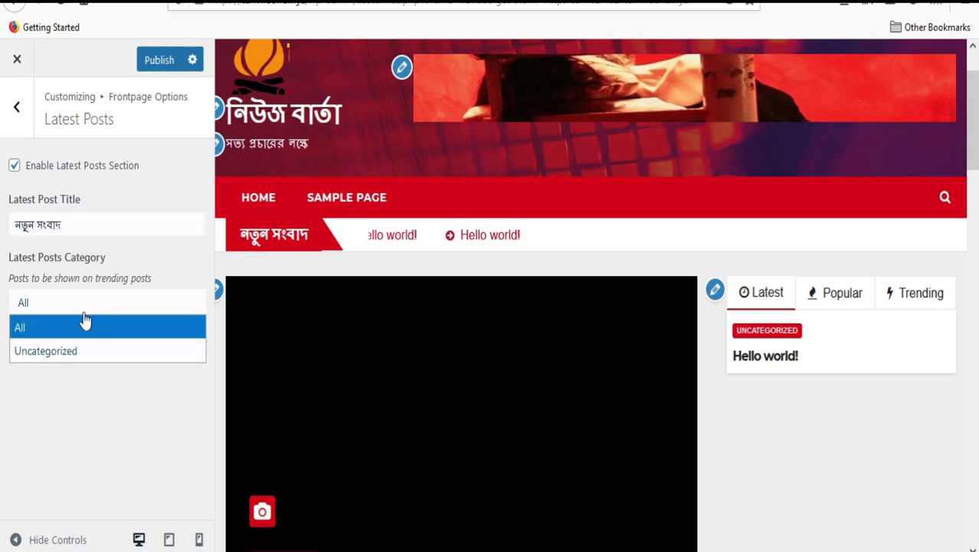
{"action": "left_click", "coordinate": [85, 323]}
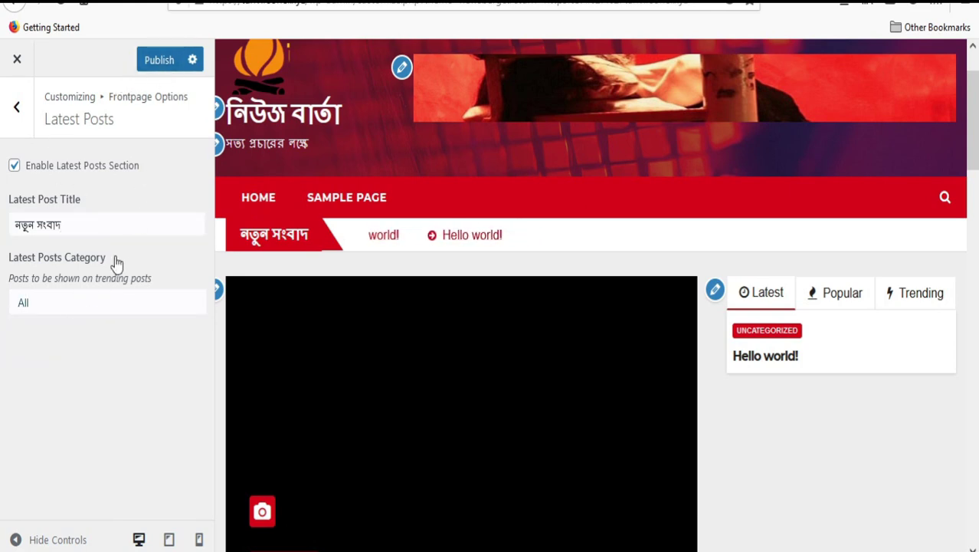
{"action": "left_click", "coordinate": [84, 306]}
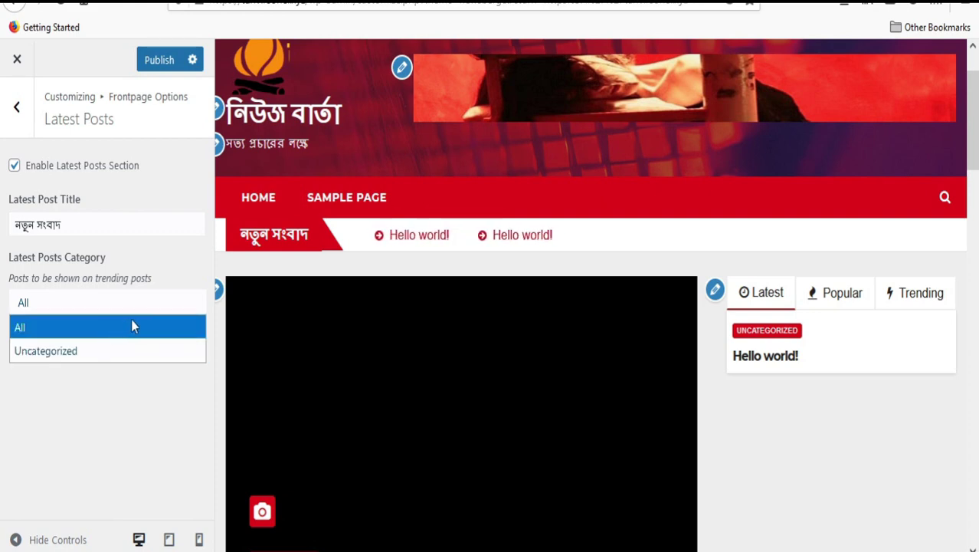
{"action": "left_click", "coordinate": [128, 298]}
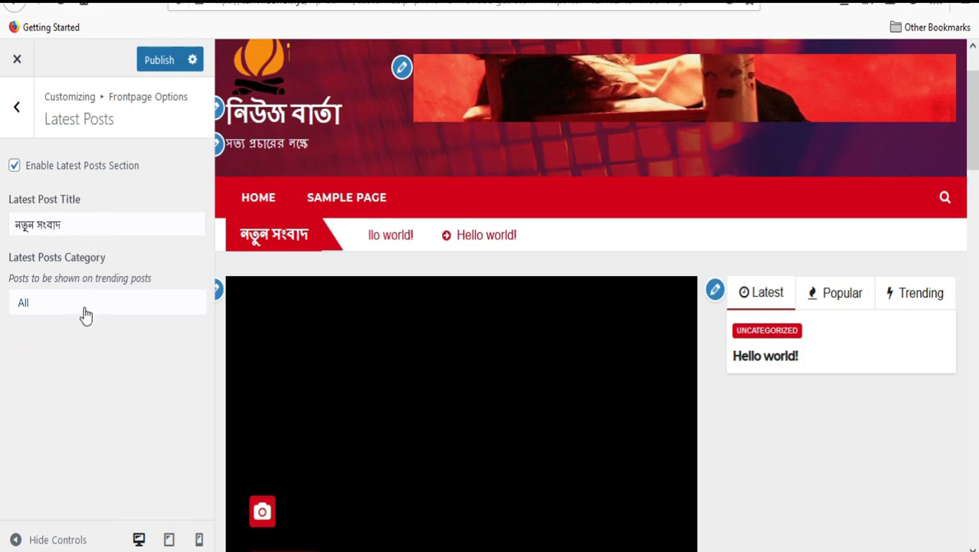
{"action": "left_click", "coordinate": [161, 65]}
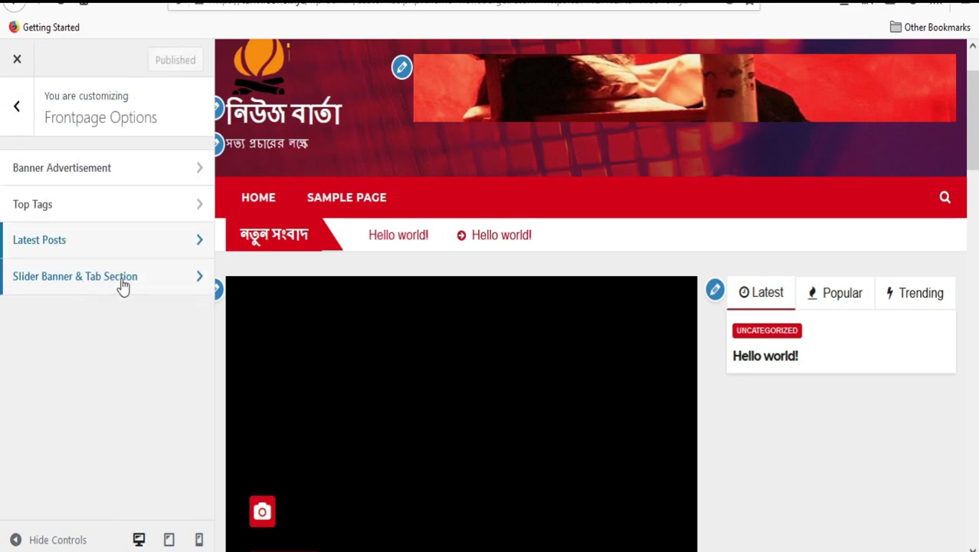
Step: Upload the portrait of the man in a black suit and set it as the Slider Banner section's background image
{"action": "left_click", "coordinate": [169, 285]}
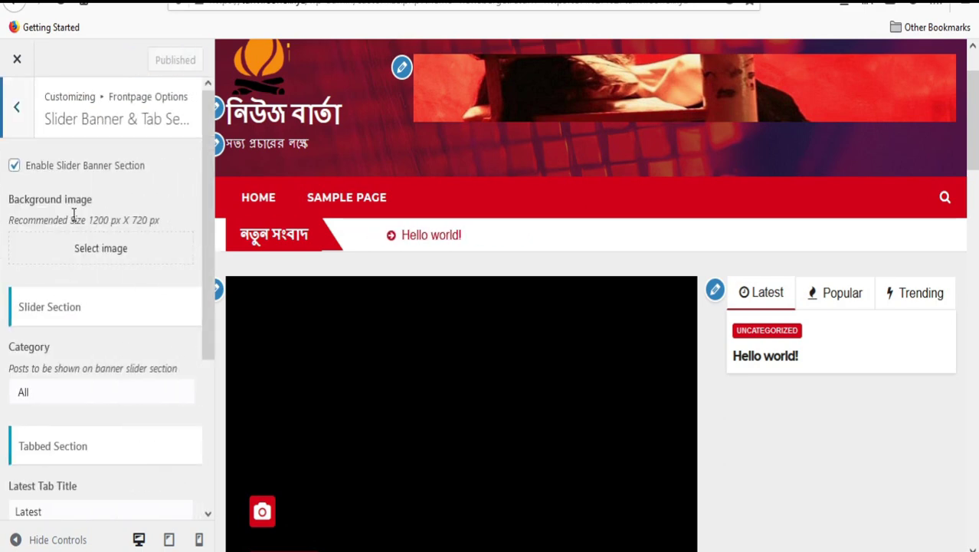
{"action": "left_click", "coordinate": [111, 256]}
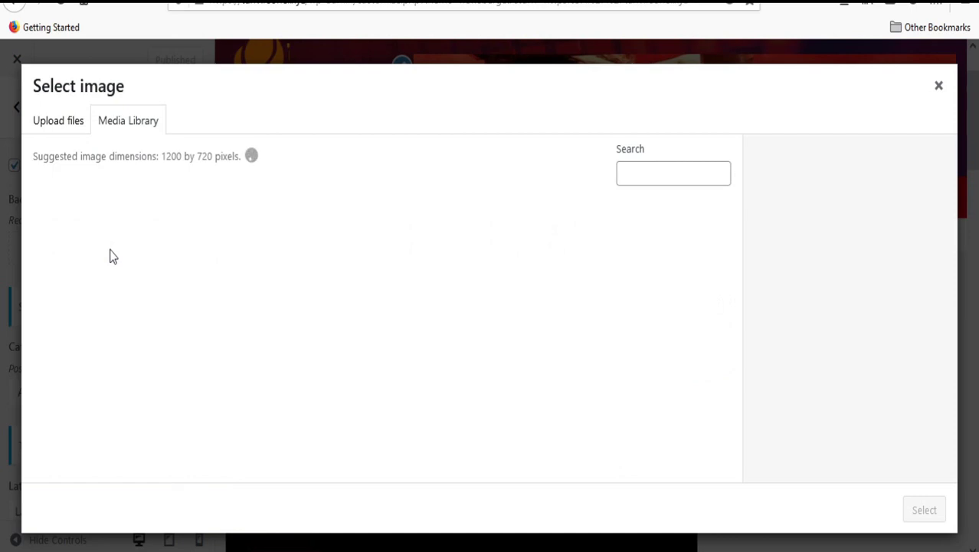
{"action": "left_click", "coordinate": [58, 120]}
{"action": "left_click", "coordinate": [482, 329]}
{"action": "left_click", "coordinate": [924, 509]}
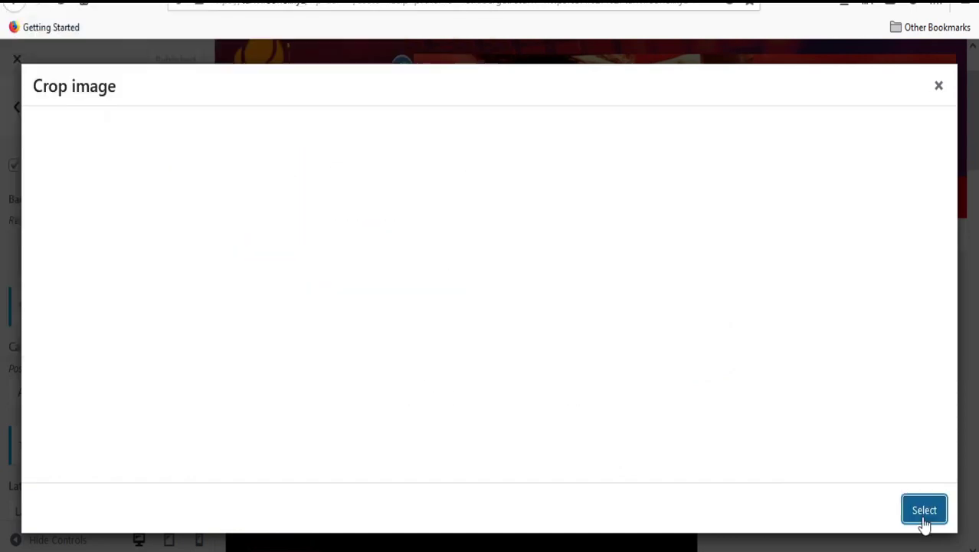
{"action": "left_click", "coordinate": [921, 511]}
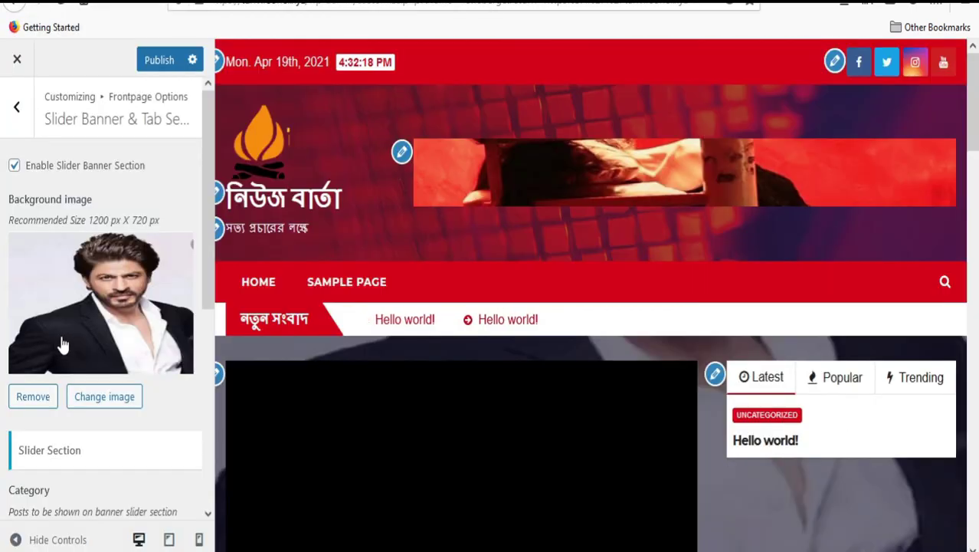
{"action": "scroll", "coordinate": [650, 344], "scroll_direction": "down", "scroll_amount": 5}
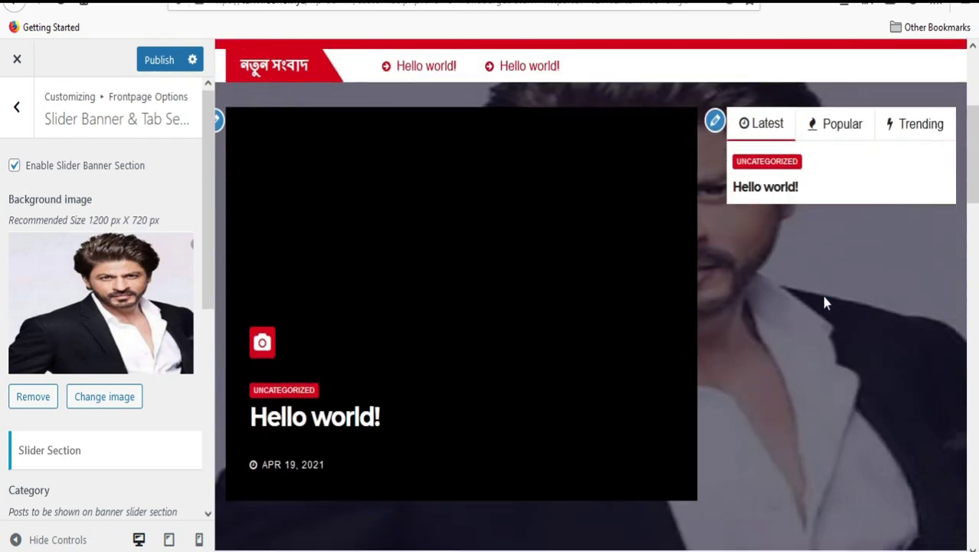
{"action": "scroll", "coordinate": [826, 352], "scroll_direction": "up", "scroll_amount": 3}
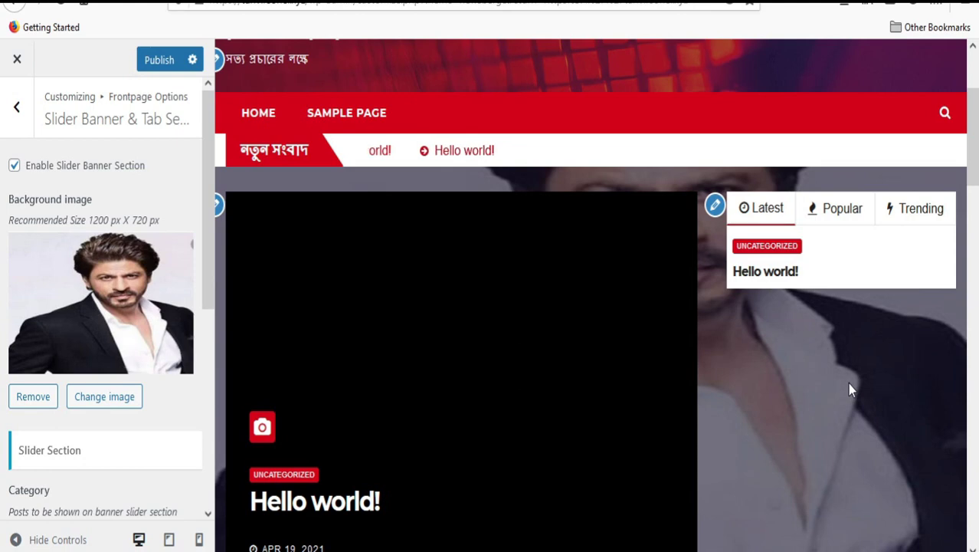
Step: Set the tabbed section's Latest tab title to নতুন সংবাদ and its Popular tab title to বেশি পঠিত সংবাদ
{"action": "scroll", "coordinate": [50, 376], "scroll_direction": "down", "scroll_amount": 2}
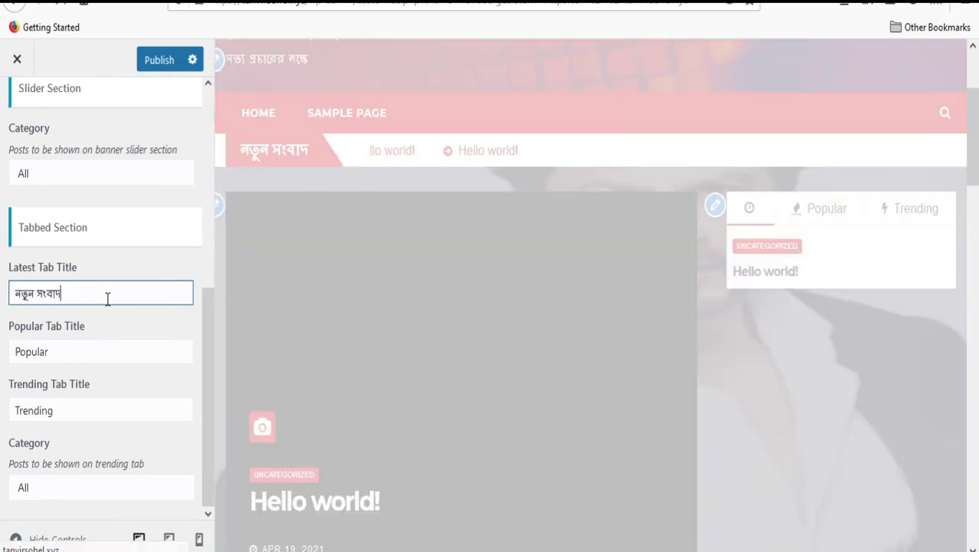
{"action": "left_click", "coordinate": [72, 354]}
{"action": "key", "text": "BackSpace"}
{"action": "key", "text": "BackSpace"}
{"action": "key", "text": "BackSpace"}
{"action": "key", "text": "BackSpace"}
{"action": "key", "text": "BackSpace"}
{"action": "key", "text": "BackSpace"}
{"action": "key", "text": "BackSpace"}
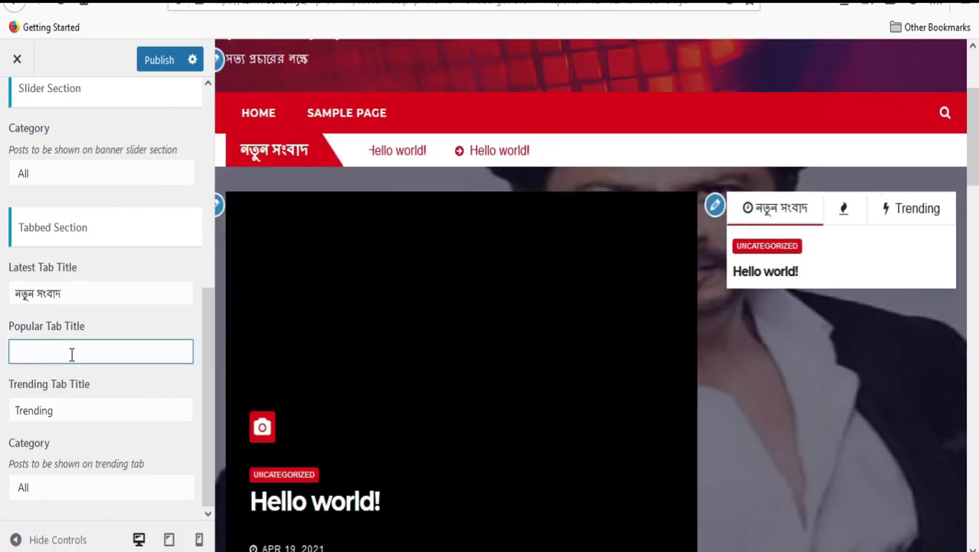
{"action": "type", "text": "বেশি পঠিত সংবাদ"}
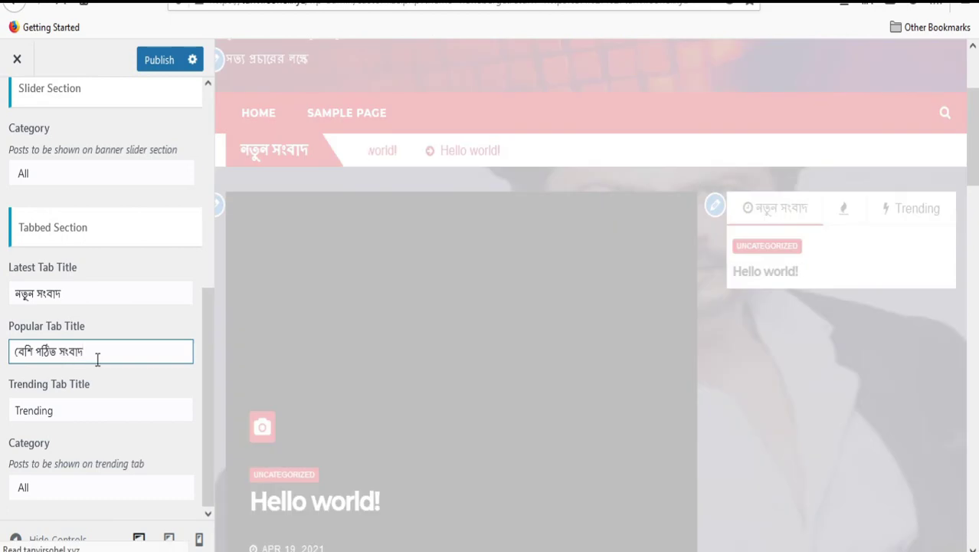
Step: Set the Trending tab title to ট্যান্ডিং নিউজ and publish the Slider Banner & Tab Section settings
{"action": "left_click", "coordinate": [54, 412]}
{"action": "key", "text": "ctrl+a"}
{"action": "type", "text": "ট্যান্ডিং নিউজ"}
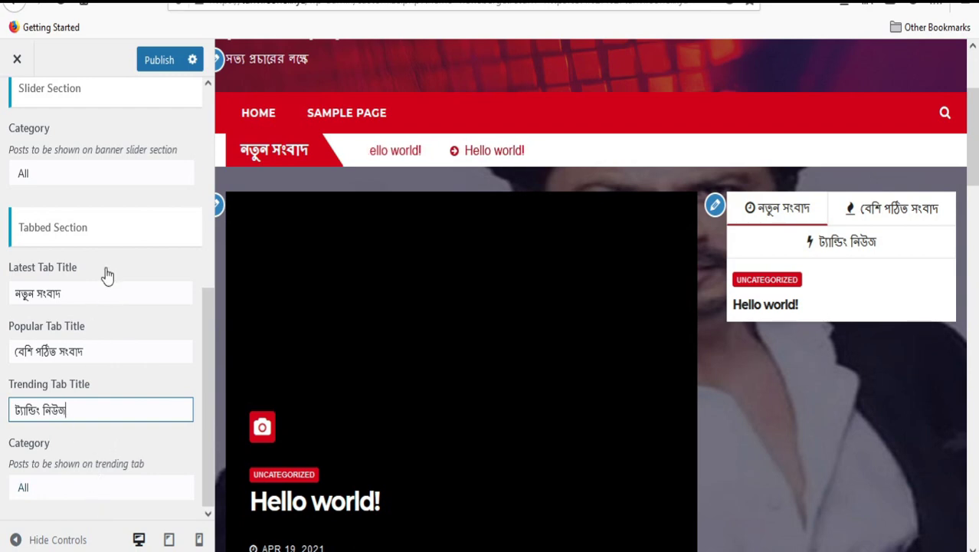
{"action": "scroll", "coordinate": [107, 273], "scroll_direction": "up", "scroll_amount": 5}
{"action": "left_click", "coordinate": [158, 62]}
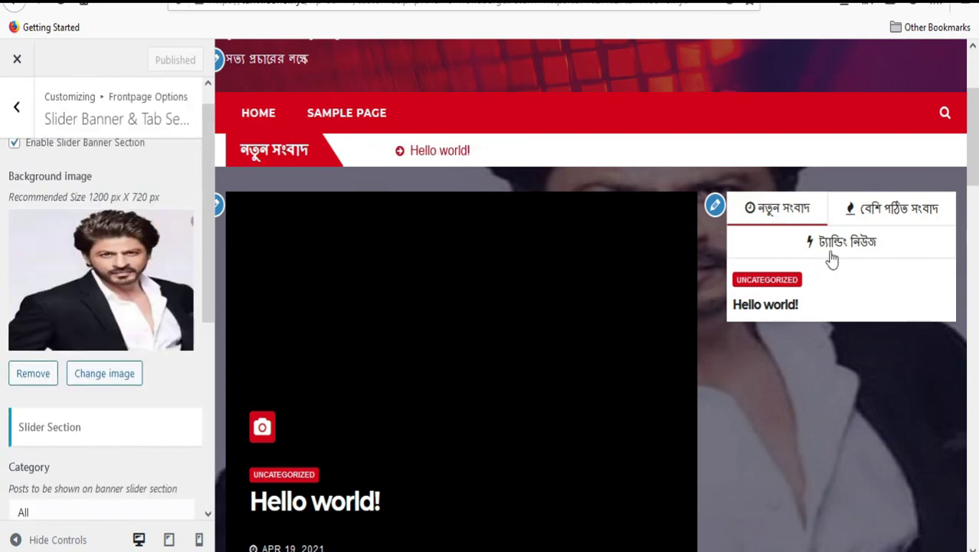
{"action": "left_click", "coordinate": [847, 245]}
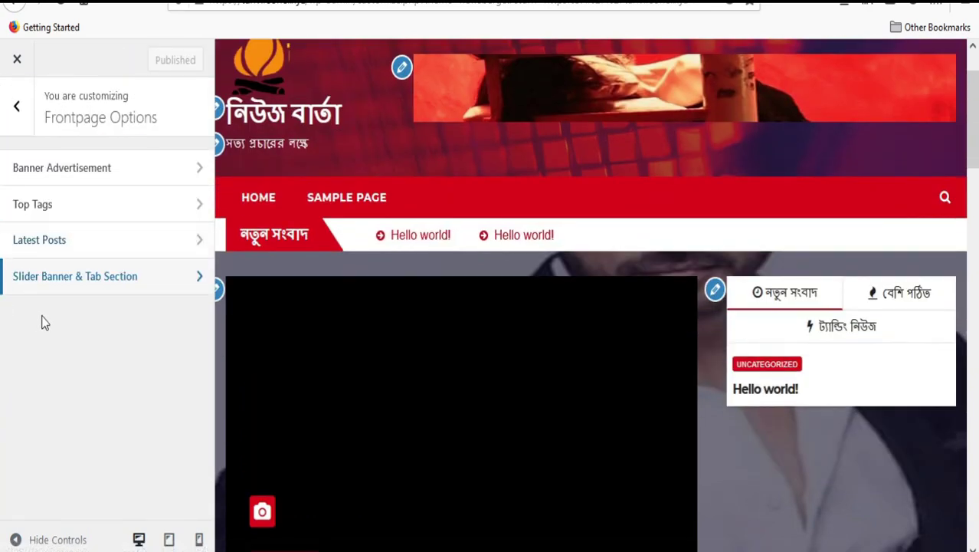
Step: Set the site's header text color to yellow-green #cde03e in the Colors settings
{"action": "left_click", "coordinate": [12, 103]}
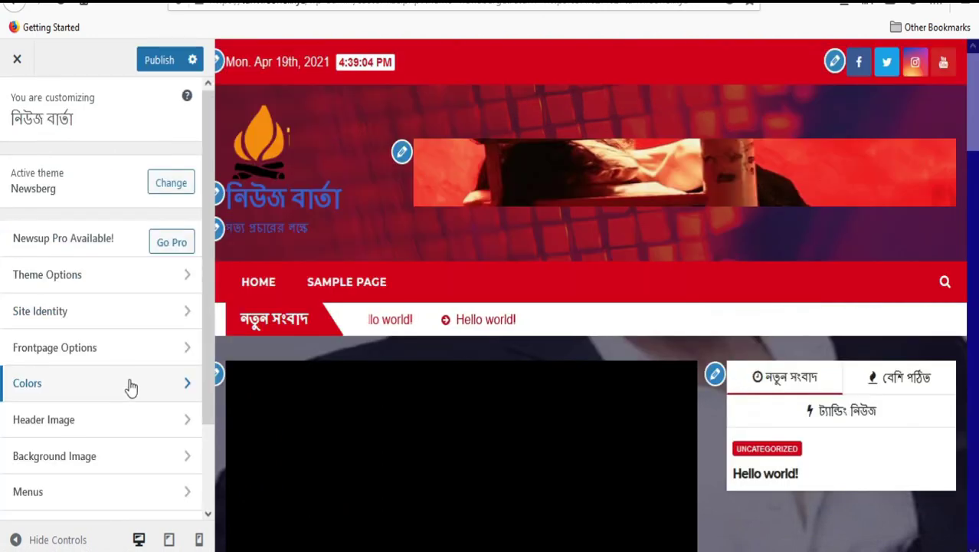
{"action": "left_click", "coordinate": [132, 386]}
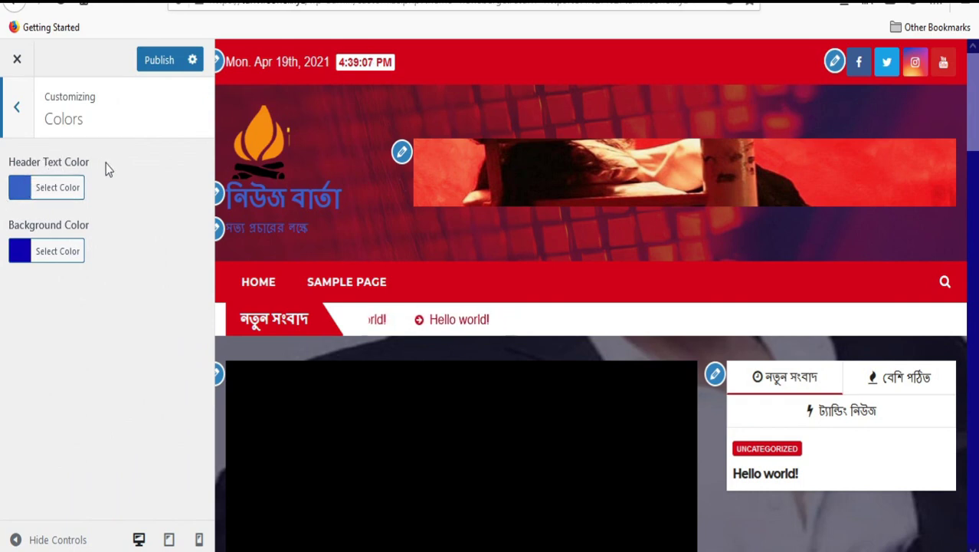
{"action": "left_click", "coordinate": [21, 194]}
{"action": "left_click", "coordinate": [41, 242]}
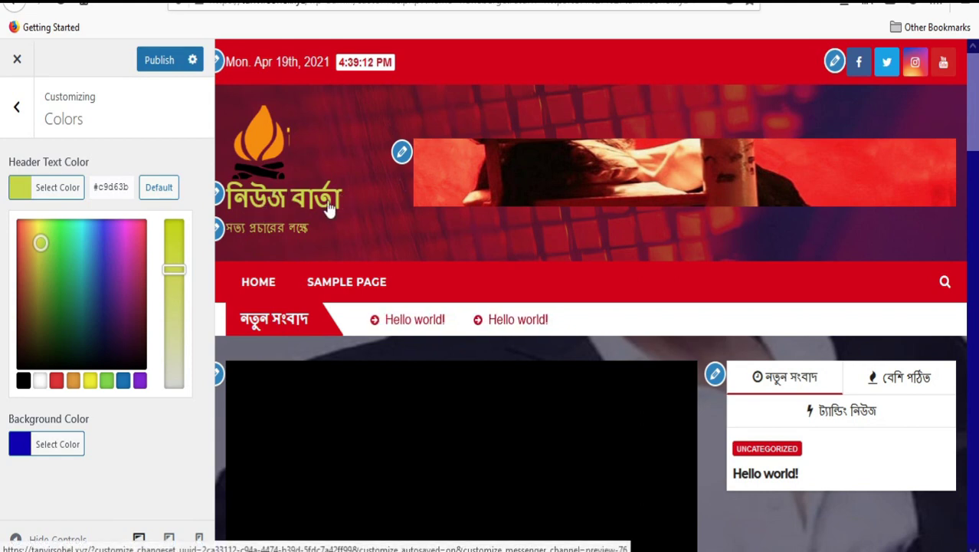
{"action": "mouse_move", "coordinate": [87, 262]}
{"action": "left_mouse_down"}
{"action": "mouse_move", "coordinate": [125, 236]}
{"action": "mouse_move", "coordinate": [138, 269]}
{"action": "mouse_move", "coordinate": [59, 252]}
{"action": "mouse_move", "coordinate": [64, 235]}
{"action": "mouse_move", "coordinate": [33, 236]}
{"action": "mouse_move", "coordinate": [40, 265]}
{"action": "mouse_move", "coordinate": [41, 236]}
{"action": "left_mouse_up"}
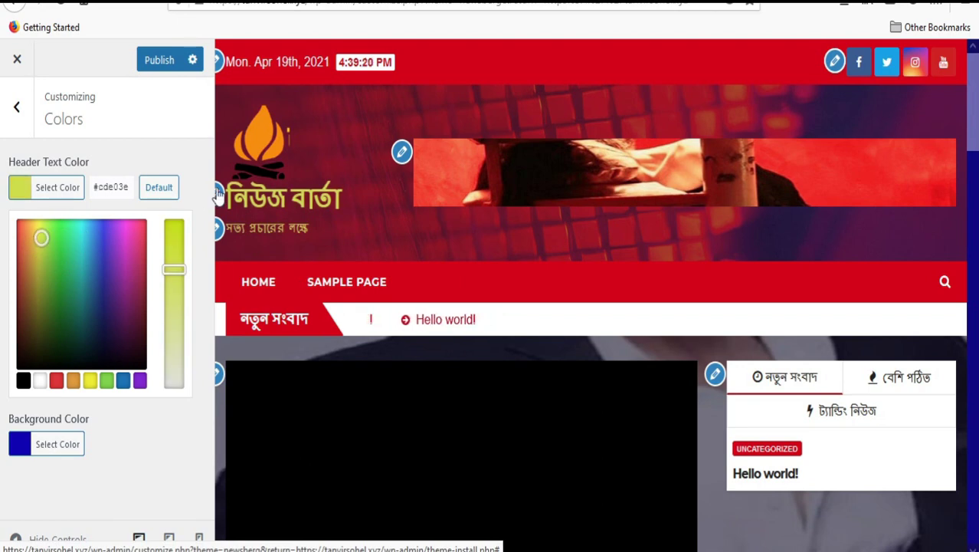
Step: Try several shades for the site's background color, settle on a dark blue, and publish the color settings
{"action": "left_click", "coordinate": [12, 452]}
{"action": "left_click", "coordinate": [104, 411]}
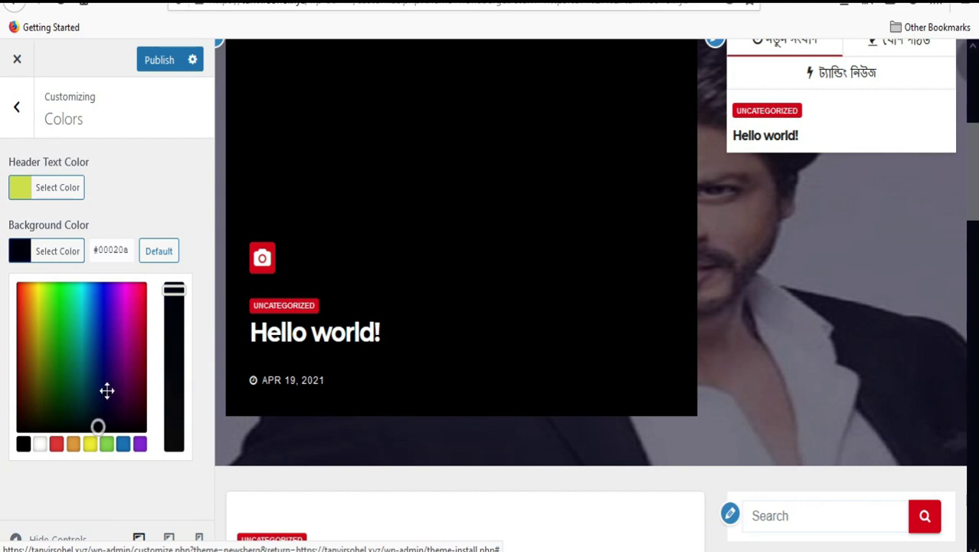
{"action": "left_click_drag", "start_coordinate": [107, 389], "coordinate": [105, 332]}
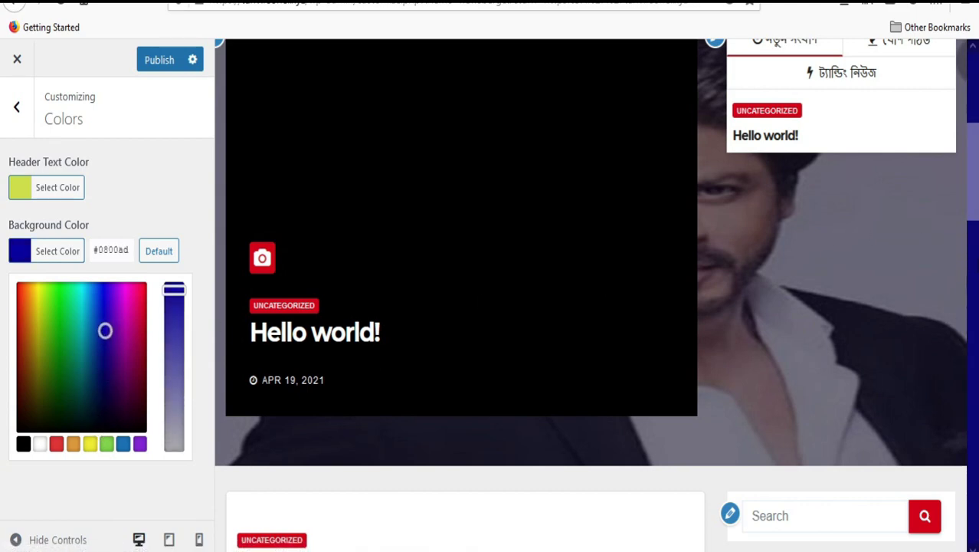
{"action": "left_click_drag", "start_coordinate": [123, 341], "coordinate": [138, 308]}
{"action": "left_click", "coordinate": [93, 373]}
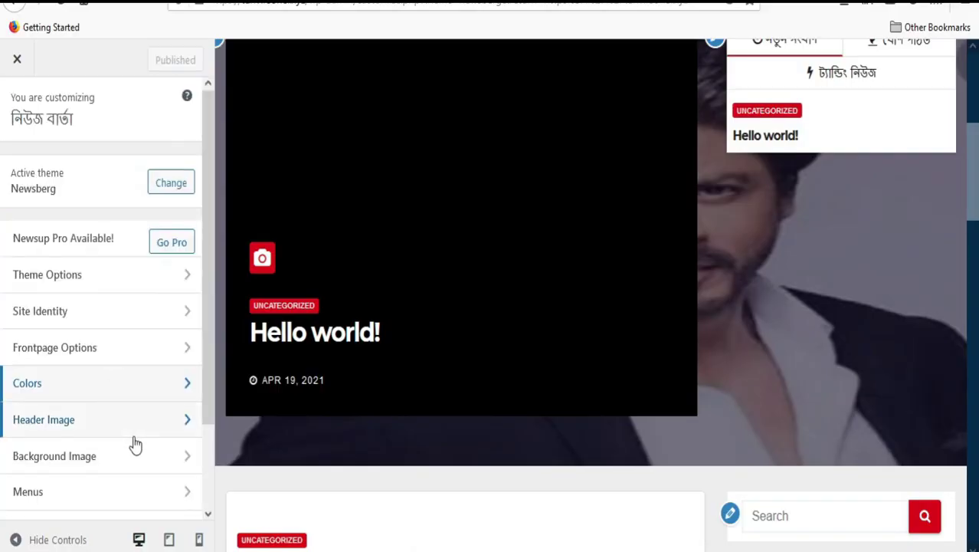
Step: Replace the header image with the red staircase image from the media library, cropped to its upper half
{"action": "left_click", "coordinate": [134, 437]}
{"action": "scroll", "coordinate": [58, 329], "scroll_direction": "down", "scroll_amount": 3}
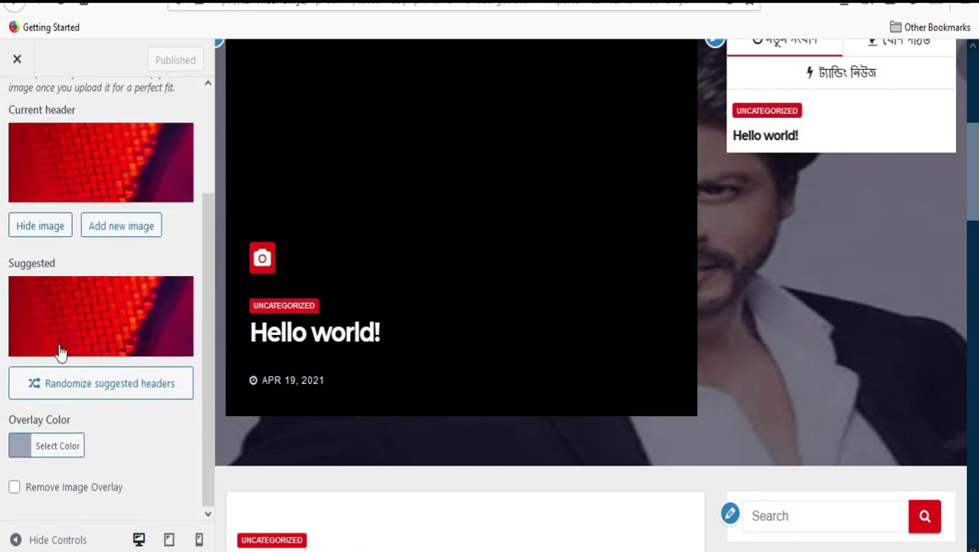
{"action": "scroll", "coordinate": [97, 318], "scroll_direction": "up", "scroll_amount": 3}
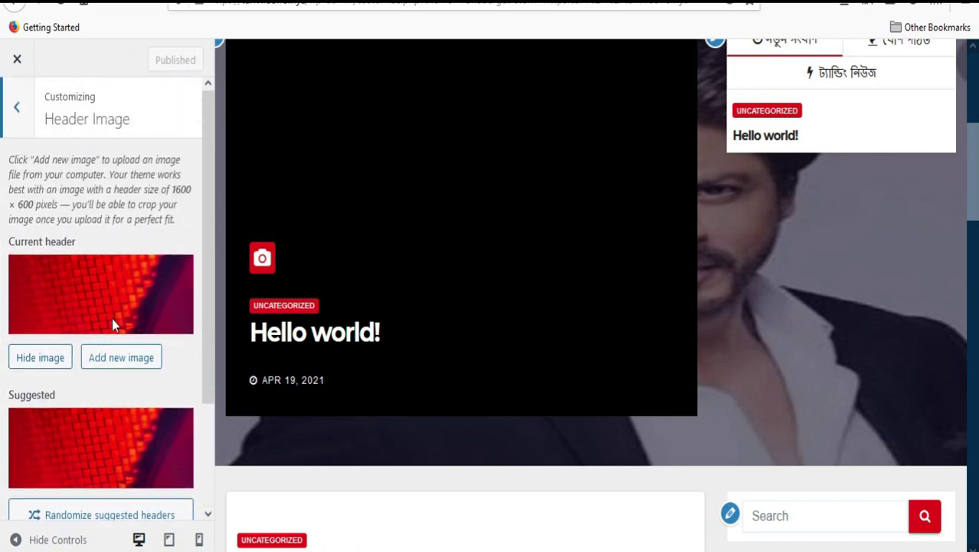
{"action": "left_click", "coordinate": [107, 360]}
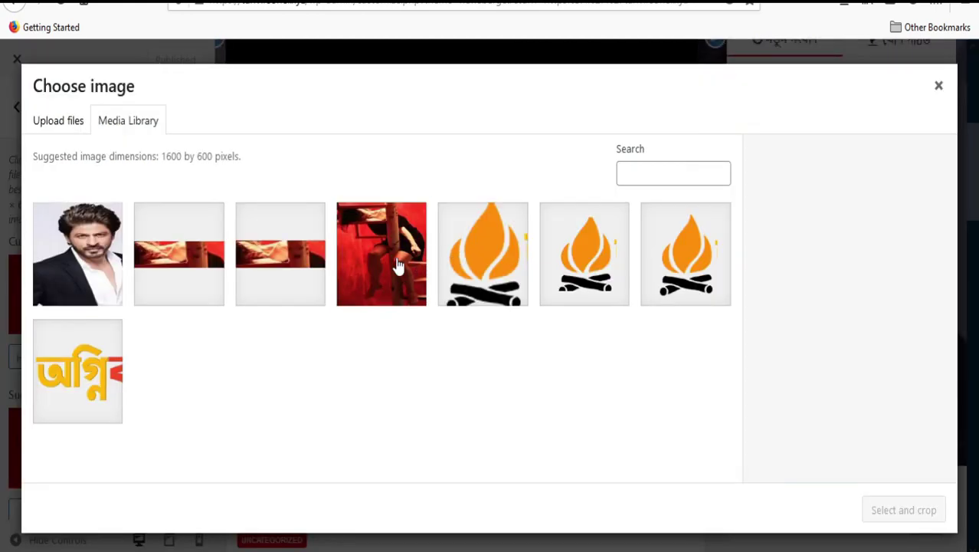
{"action": "left_click", "coordinate": [398, 265]}
{"action": "left_click", "coordinate": [898, 512]}
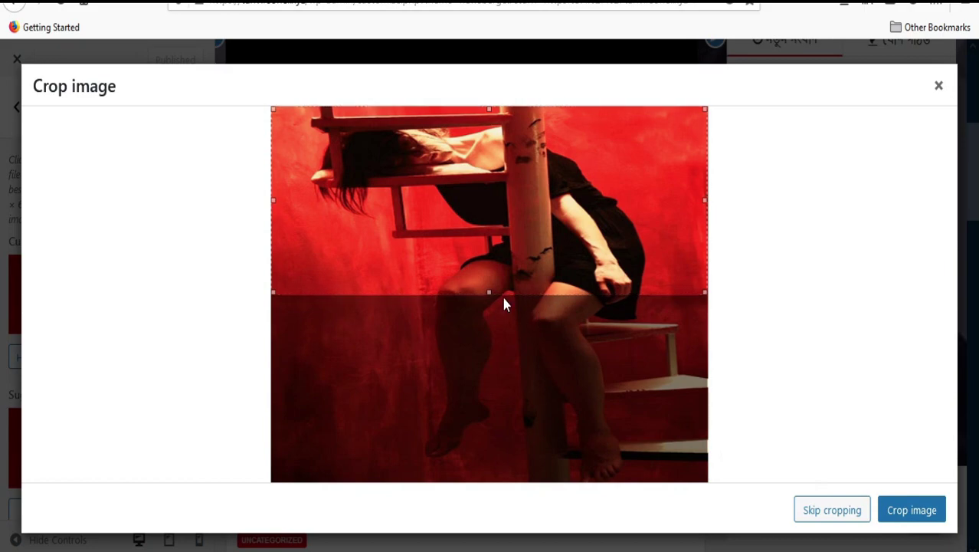
{"action": "left_click", "coordinate": [912, 512]}
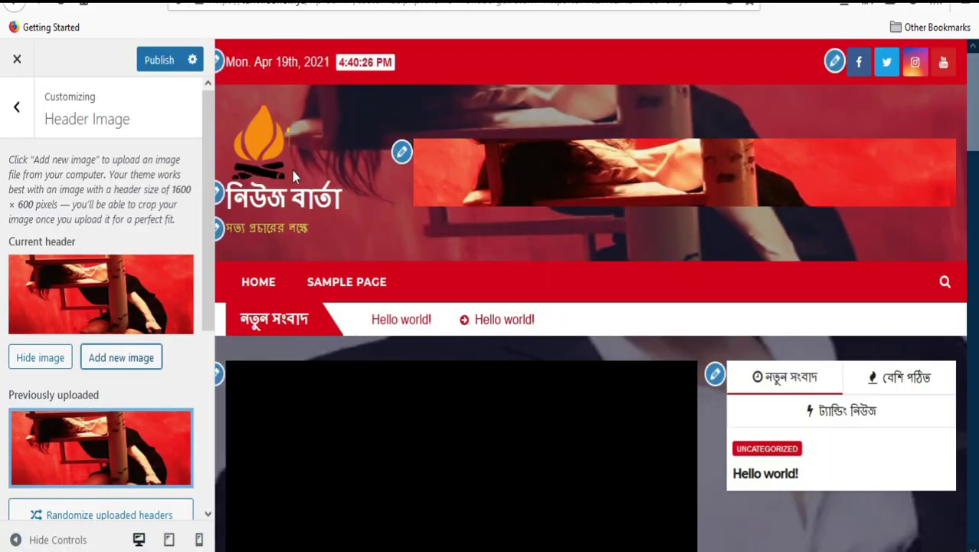
Step: Try different header image overlay opacities, set the overlay color to rgba(73,81,91,0.55), and publish the header settings
{"action": "scroll", "coordinate": [71, 381], "scroll_direction": "down", "scroll_amount": 4}
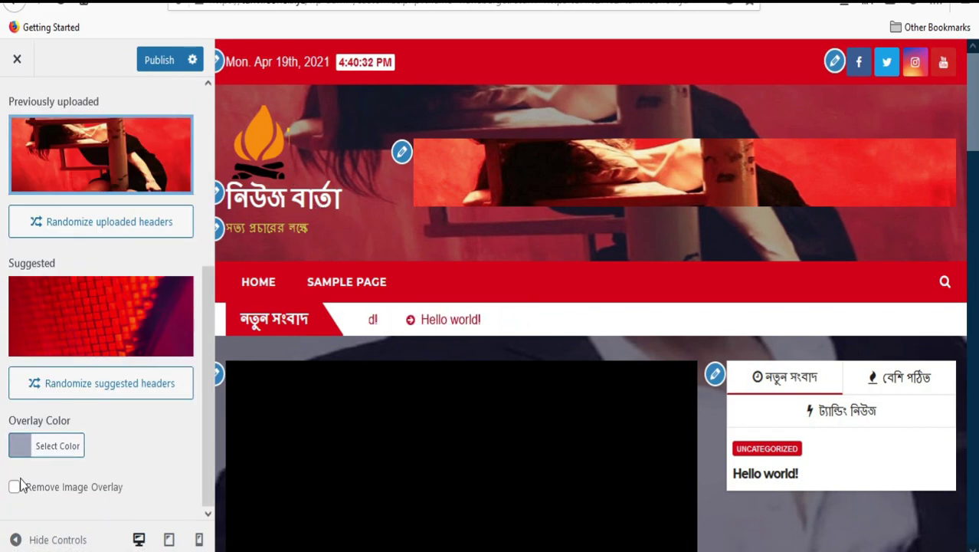
{"action": "left_click", "coordinate": [27, 448]}
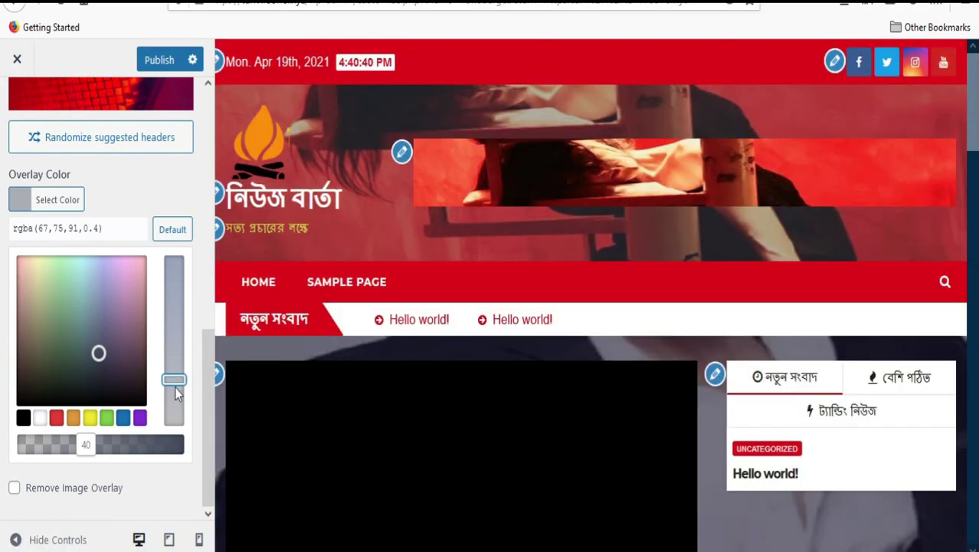
{"action": "left_click_drag", "start_coordinate": [80, 449], "coordinate": [38, 450]}
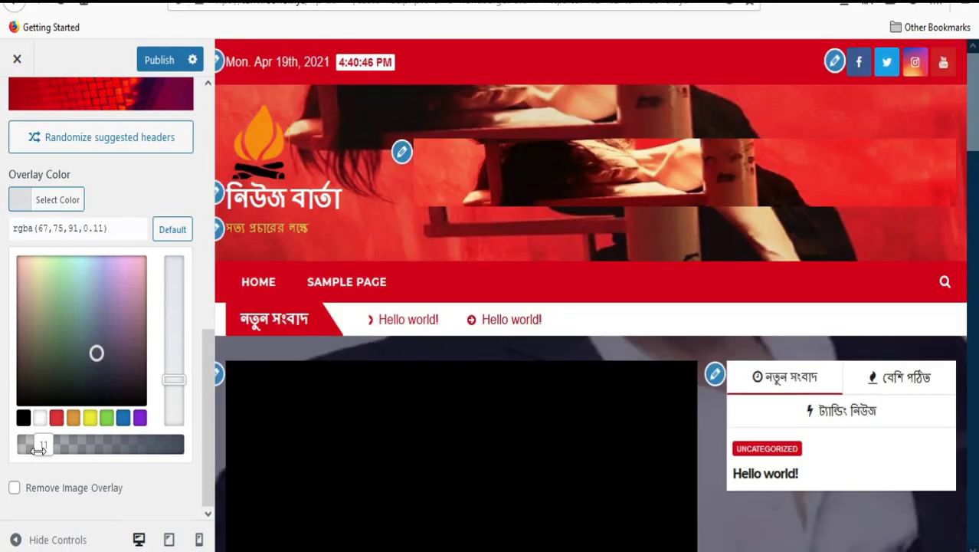
{"action": "left_click_drag", "start_coordinate": [38, 449], "coordinate": [150, 462]}
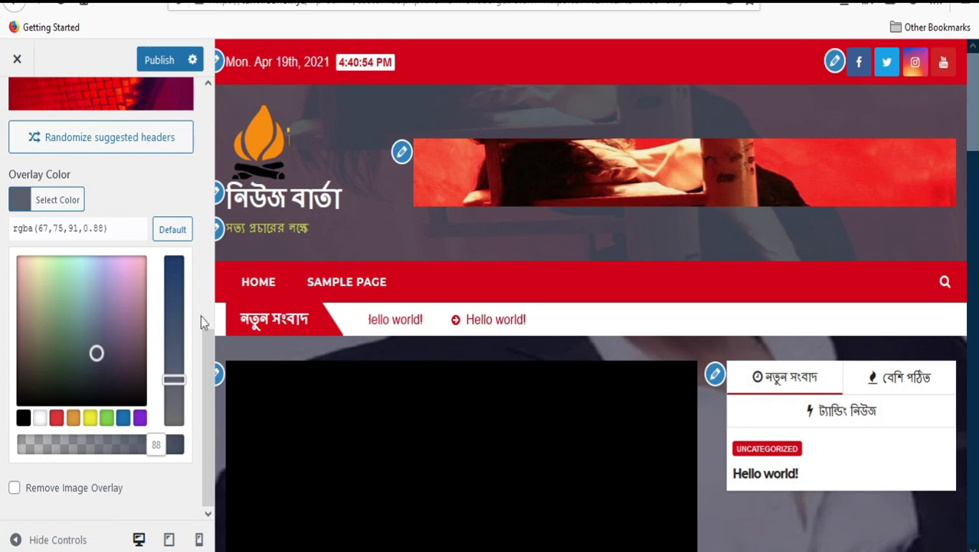
{"action": "left_click_drag", "start_coordinate": [155, 444], "coordinate": [108, 448]}
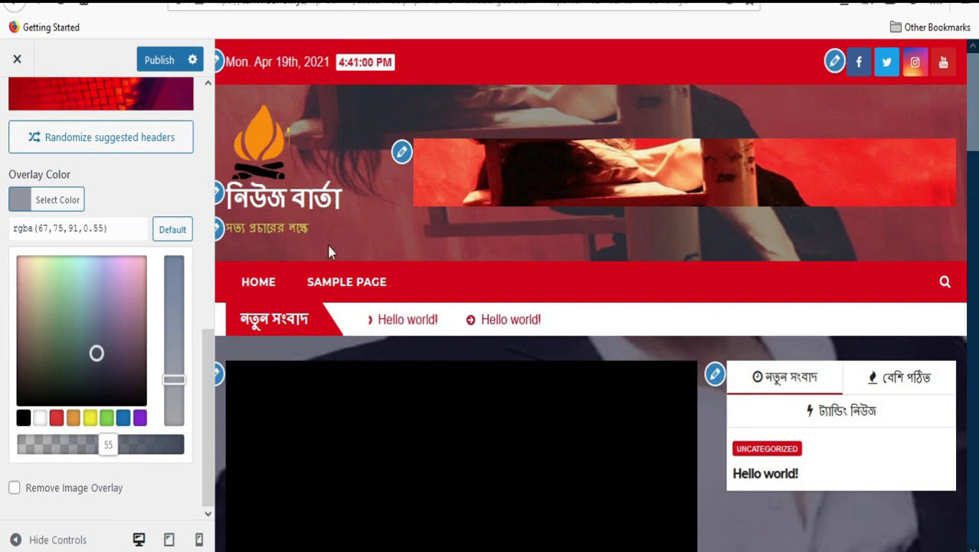
{"action": "left_click_drag", "start_coordinate": [176, 381], "coordinate": [173, 390]}
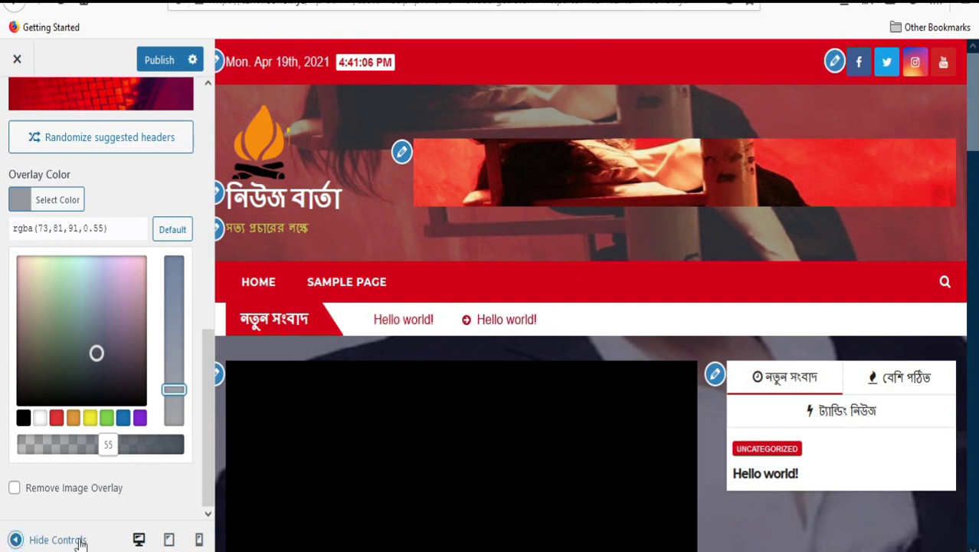
{"action": "left_click", "coordinate": [88, 146]}
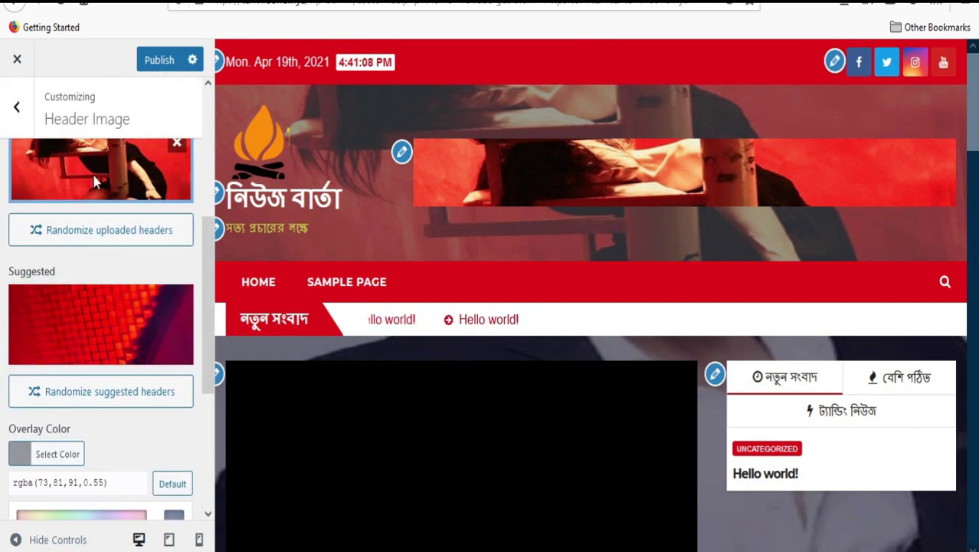
{"action": "left_click", "coordinate": [160, 60]}
{"action": "left_click", "coordinate": [16, 107]}
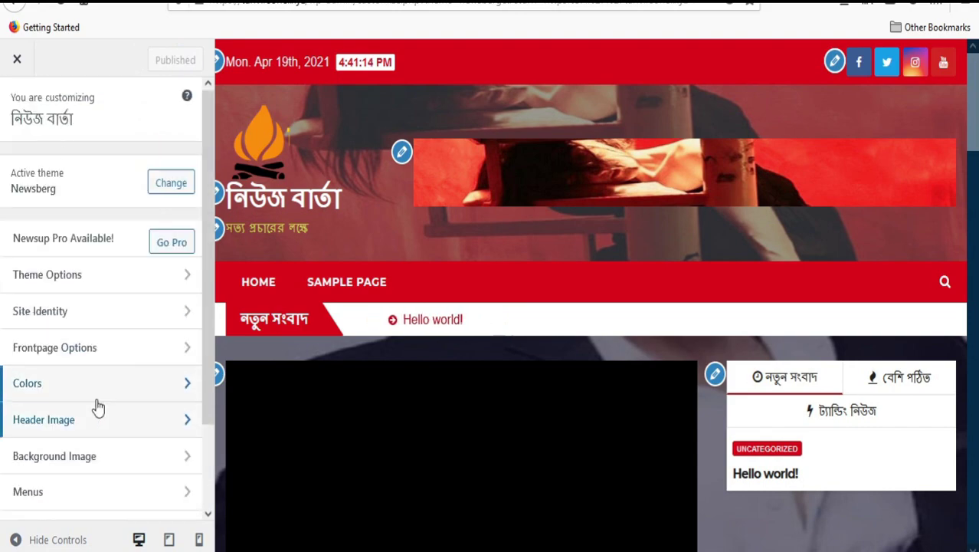
Step: Set the site's background image to the portrait of the man in a black suit from the media library
{"action": "scroll", "coordinate": [87, 370], "scroll_direction": "down", "scroll_amount": 1}
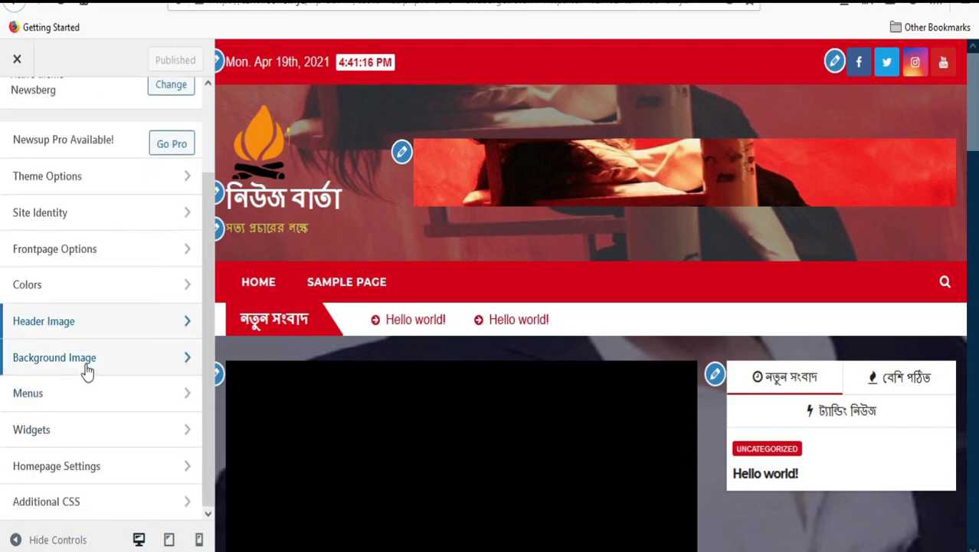
{"action": "left_click", "coordinate": [152, 359]}
{"action": "scroll", "coordinate": [586, 398], "scroll_direction": "down", "scroll_amount": 10}
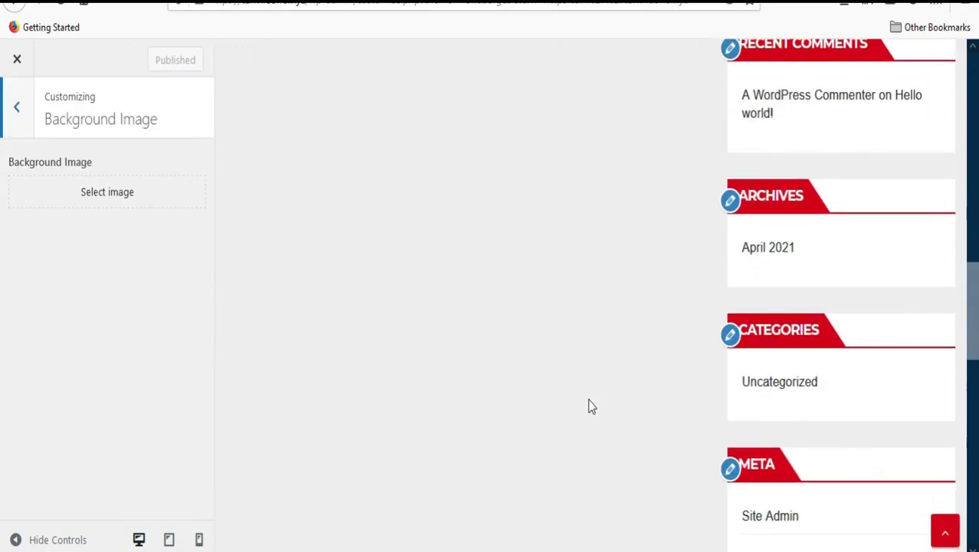
{"action": "scroll", "coordinate": [590, 406], "scroll_direction": "up", "scroll_amount": 10}
{"action": "left_click", "coordinate": [122, 193]}
{"action": "left_click", "coordinate": [904, 508]}
{"action": "scroll", "coordinate": [527, 320], "scroll_direction": "up", "scroll_amount": 5}
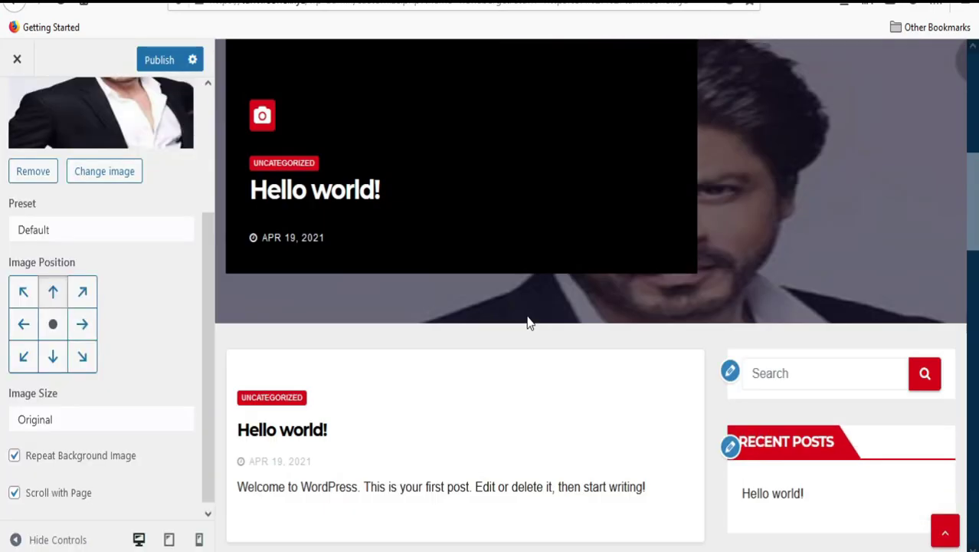
Step: Try several positions for the site's background image and settle on the bottom-left alignment
{"action": "scroll", "coordinate": [527, 322], "scroll_direction": "up", "scroll_amount": 4}
{"action": "scroll", "coordinate": [869, 435], "scroll_direction": "up", "scroll_amount": 3}
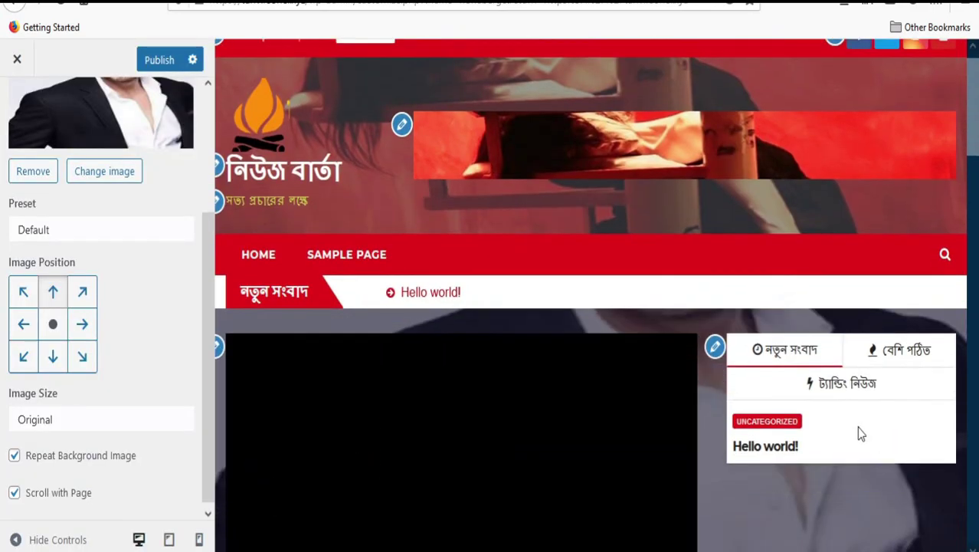
{"action": "scroll", "coordinate": [77, 401], "scroll_direction": "up", "scroll_amount": 3}
{"action": "scroll", "coordinate": [104, 341], "scroll_direction": "down", "scroll_amount": 2}
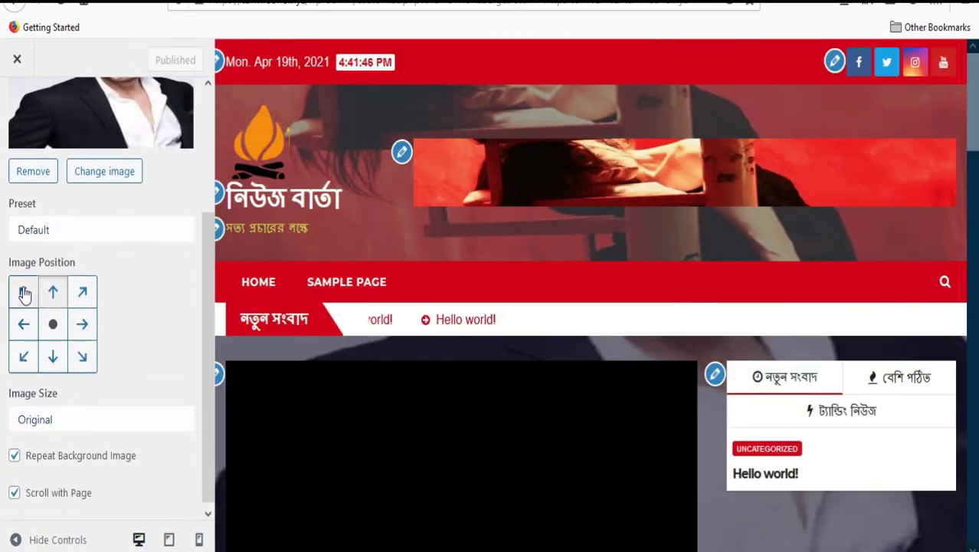
{"action": "left_click", "coordinate": [86, 294]}
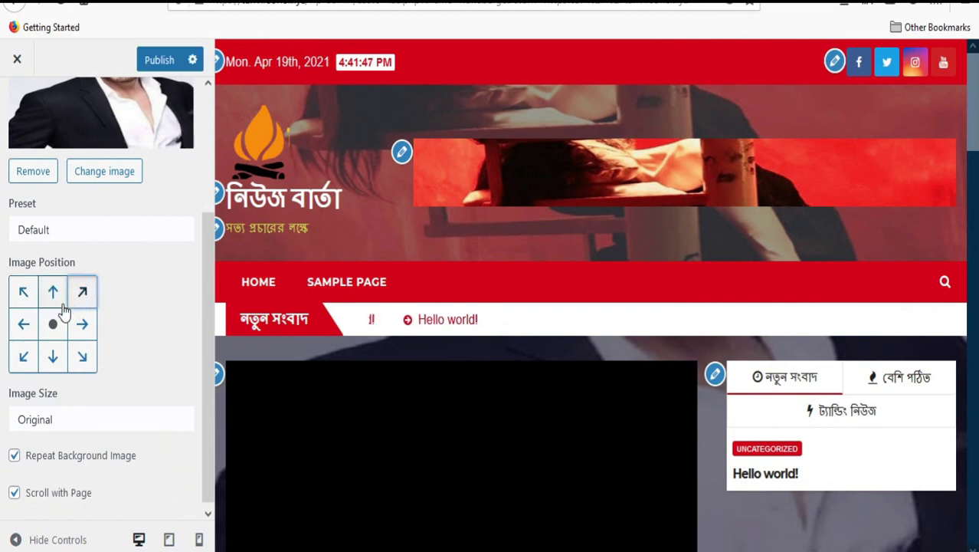
{"action": "left_click", "coordinate": [23, 289]}
{"action": "left_click", "coordinate": [23, 356]}
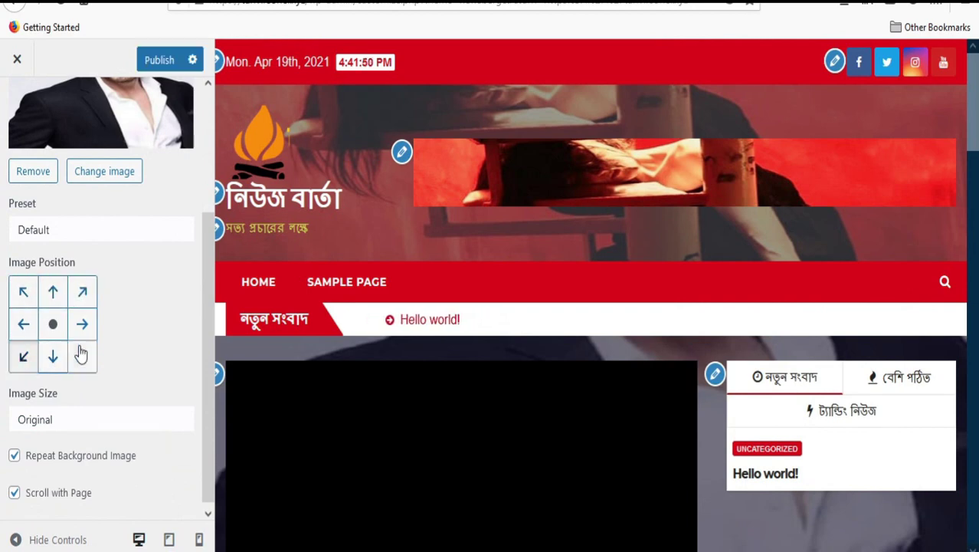
{"action": "left_click", "coordinate": [81, 354]}
{"action": "left_click", "coordinate": [50, 360]}
{"action": "left_click", "coordinate": [29, 356]}
Step: Turn off repeating of the background image, keep it scrolling with the page, and publish the background settings
{"action": "scroll", "coordinate": [58, 354], "scroll_direction": "down", "scroll_amount": 1}
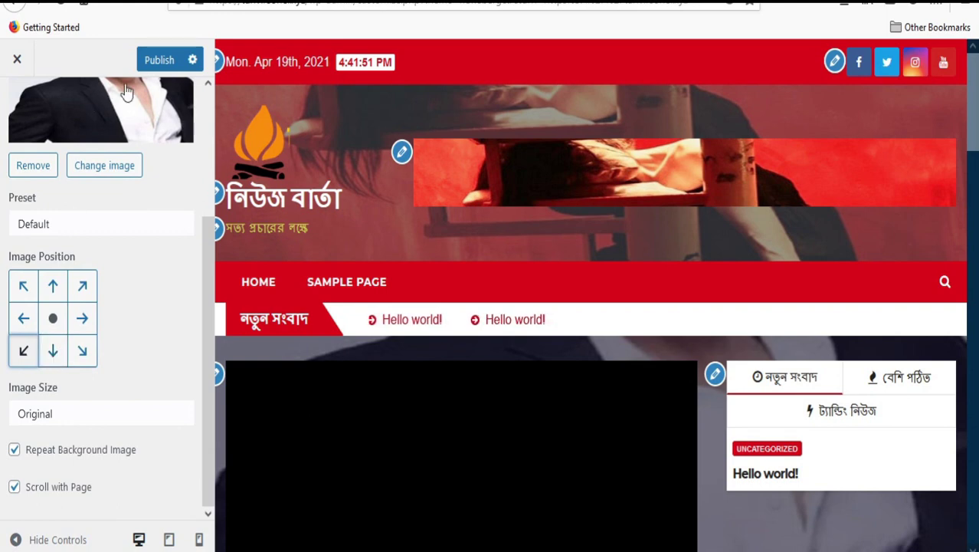
{"action": "left_click", "coordinate": [15, 450]}
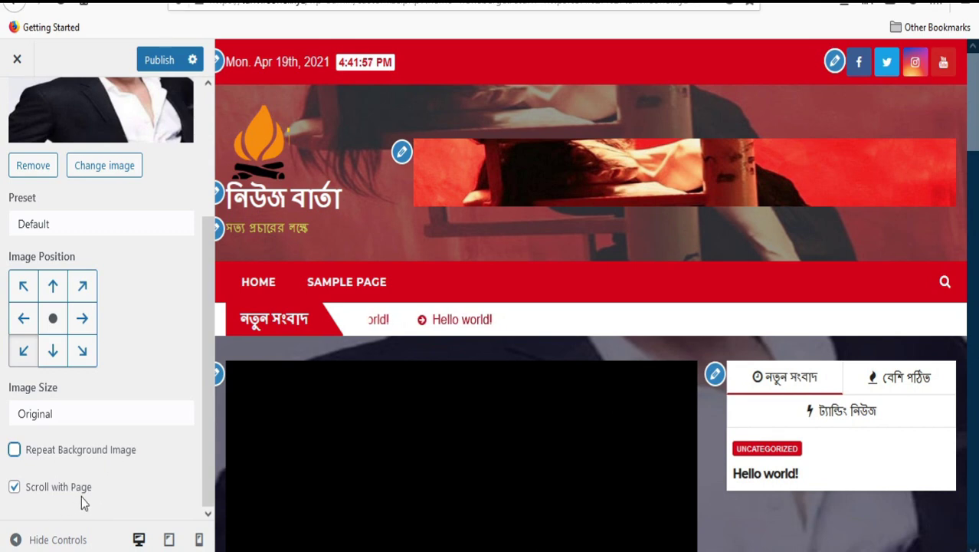
{"action": "left_click", "coordinate": [14, 487]}
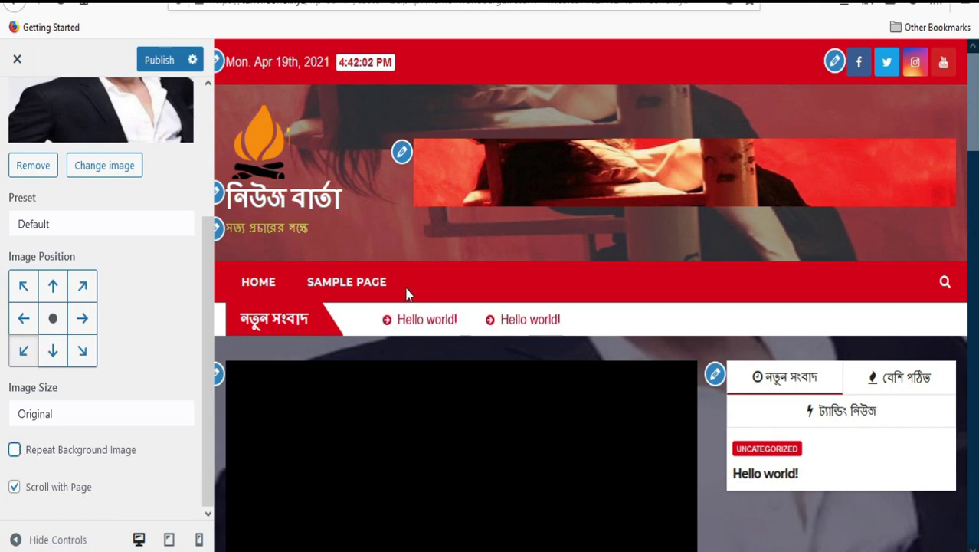
{"action": "scroll", "coordinate": [407, 294], "scroll_direction": "down", "scroll_amount": 5}
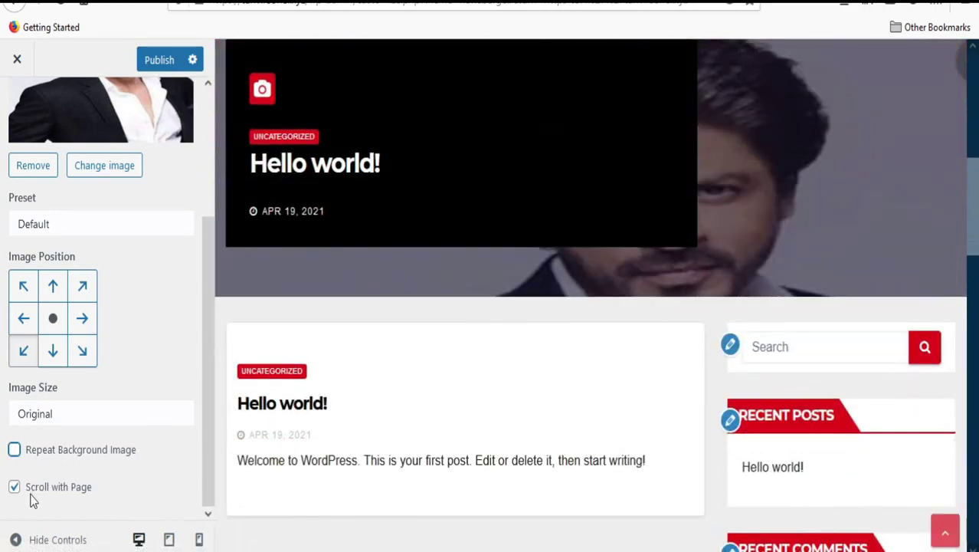
{"action": "scroll", "coordinate": [99, 307], "scroll_direction": "up", "scroll_amount": 3}
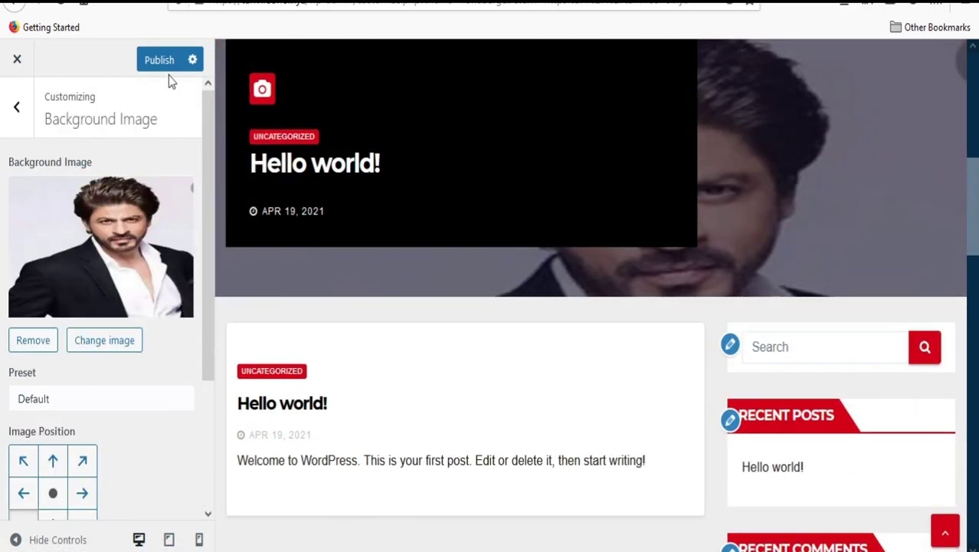
{"action": "left_click", "coordinate": [166, 59]}
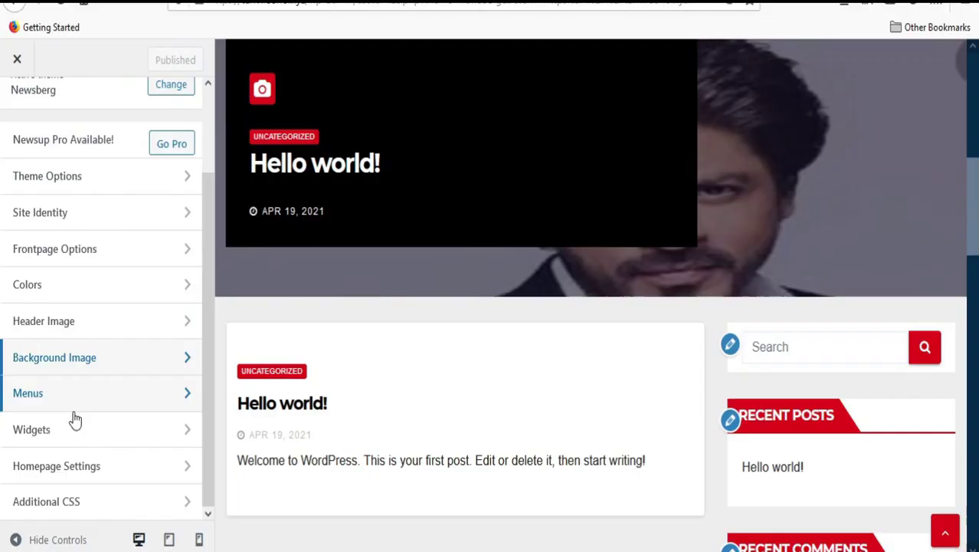
Step: Create a new navigation menu named "menus" assigned to the primary menu location
{"action": "left_click", "coordinate": [71, 408]}
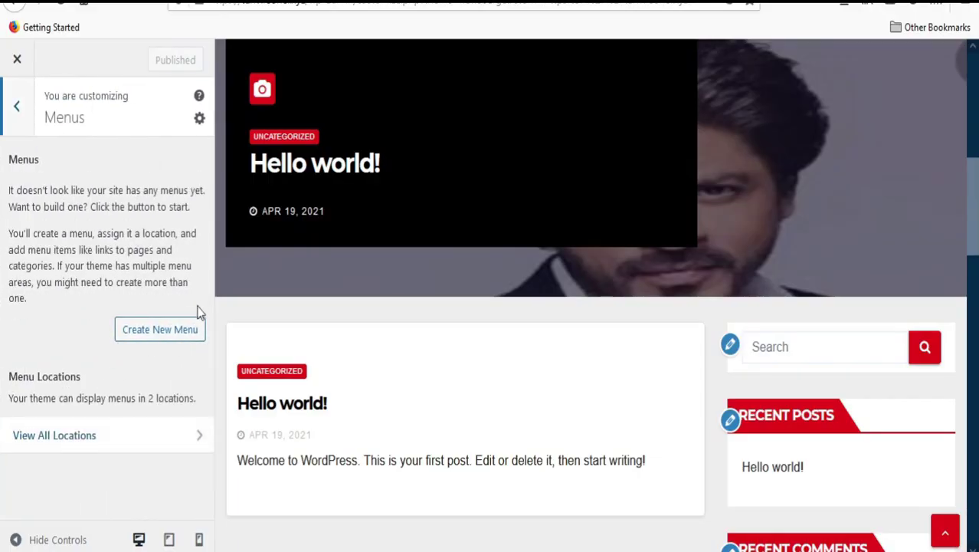
{"action": "left_click", "coordinate": [161, 329]}
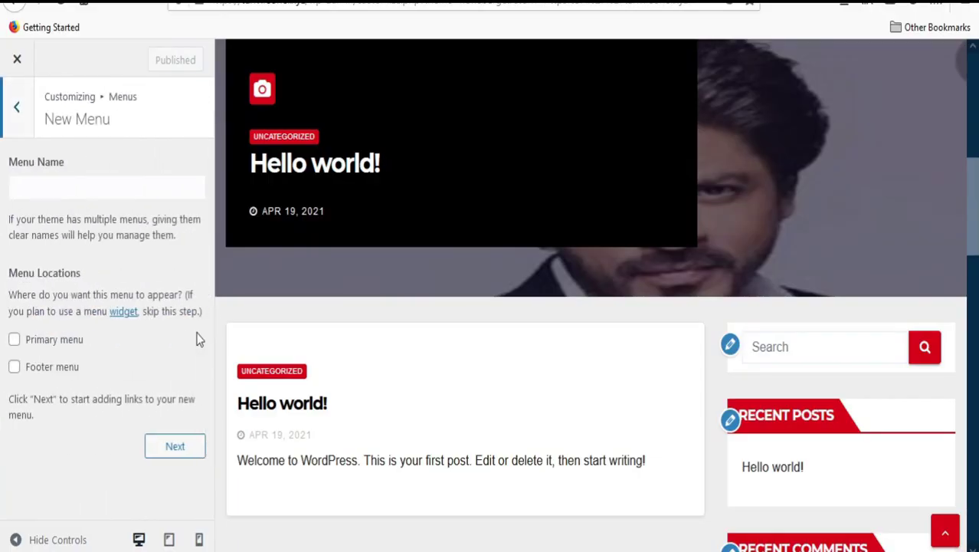
{"action": "left_click", "coordinate": [80, 189]}
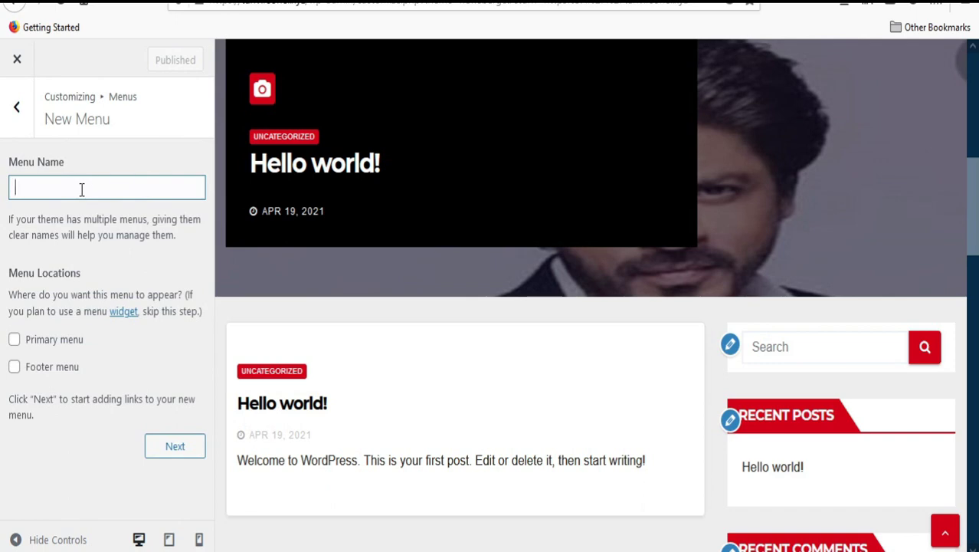
{"action": "type", "text": "menus"}
{"action": "key", "text": "Return"}
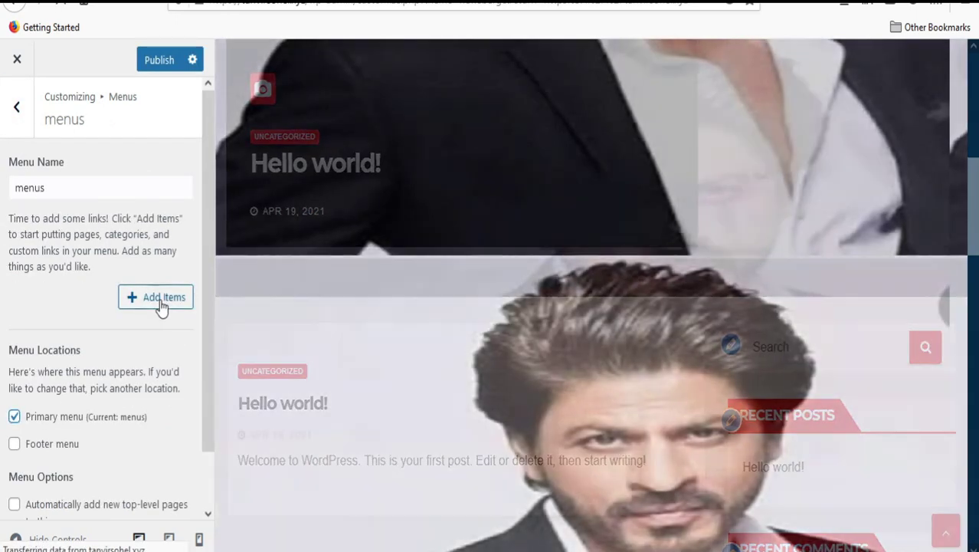
{"action": "left_click", "coordinate": [161, 305]}
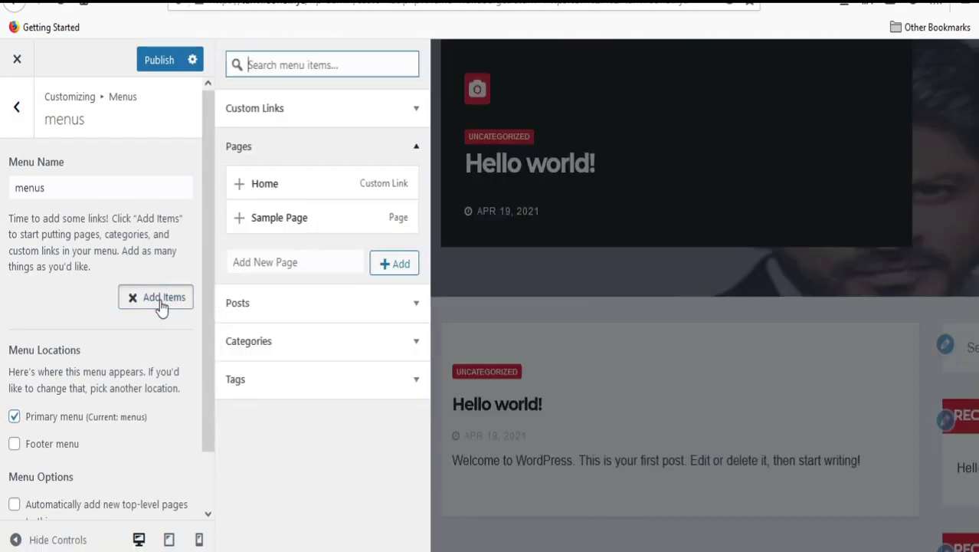
{"action": "left_click", "coordinate": [16, 108]}
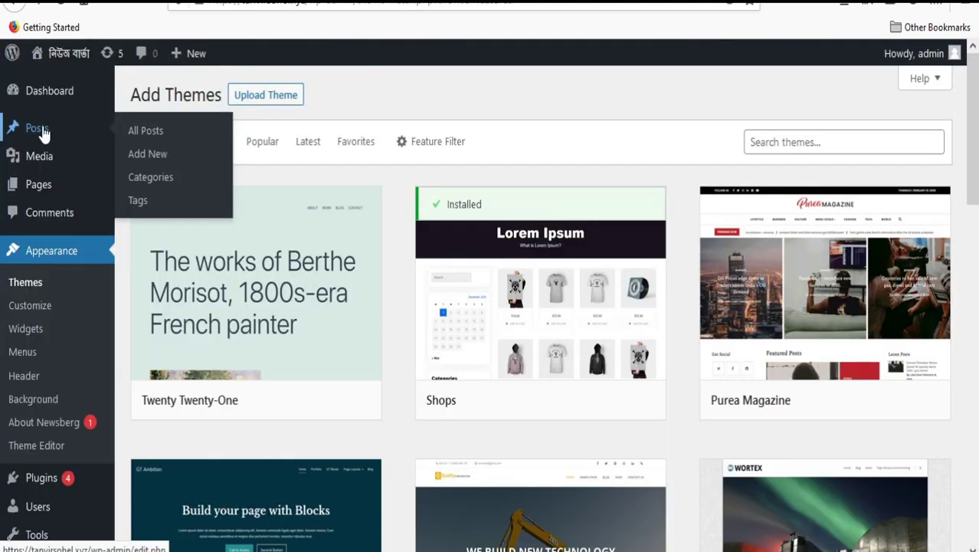
Step: Add a post category named অর্থনীতি with the slug economics
{"action": "left_click", "coordinate": [156, 179]}
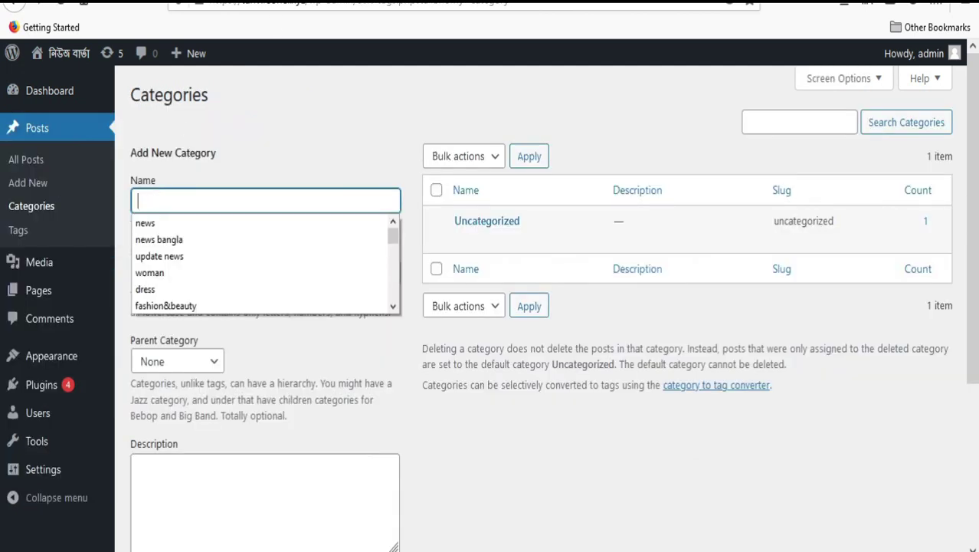
{"action": "type", "text": "অর্থনীতি"}
{"action": "left_click", "coordinate": [172, 265]}
{"action": "type", "text": "e"}
{"action": "left_click", "coordinate": [170, 296]}
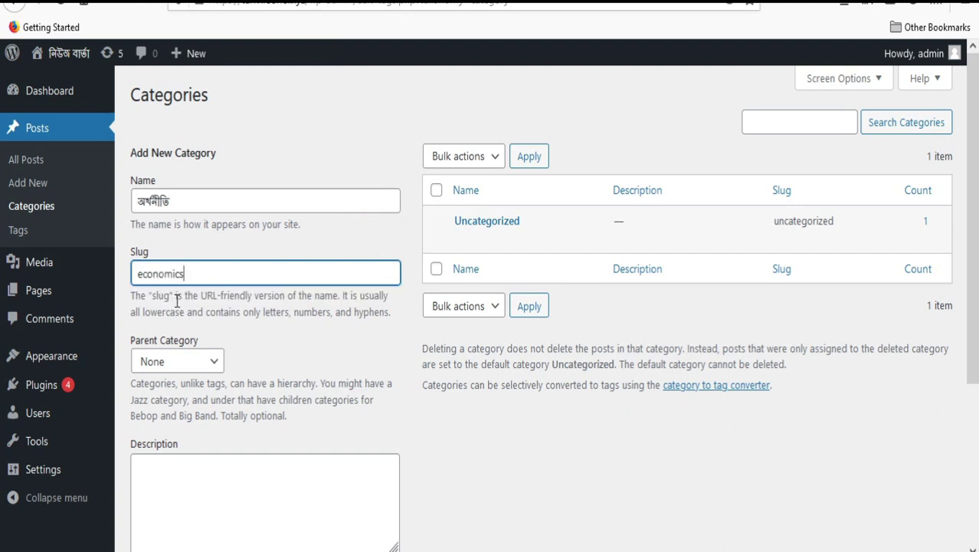
{"action": "scroll", "coordinate": [175, 302], "scroll_direction": "down", "scroll_amount": 3}
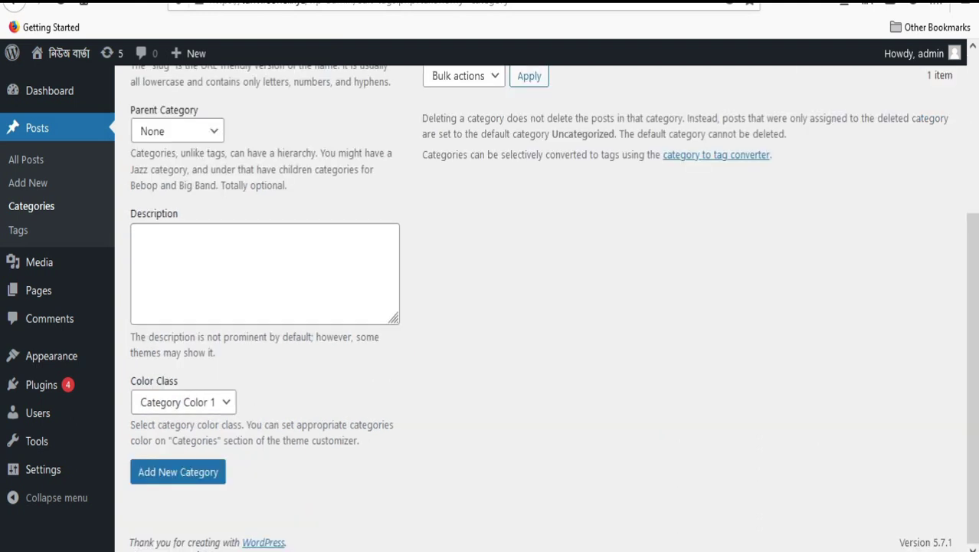
{"action": "left_click", "coordinate": [201, 481]}
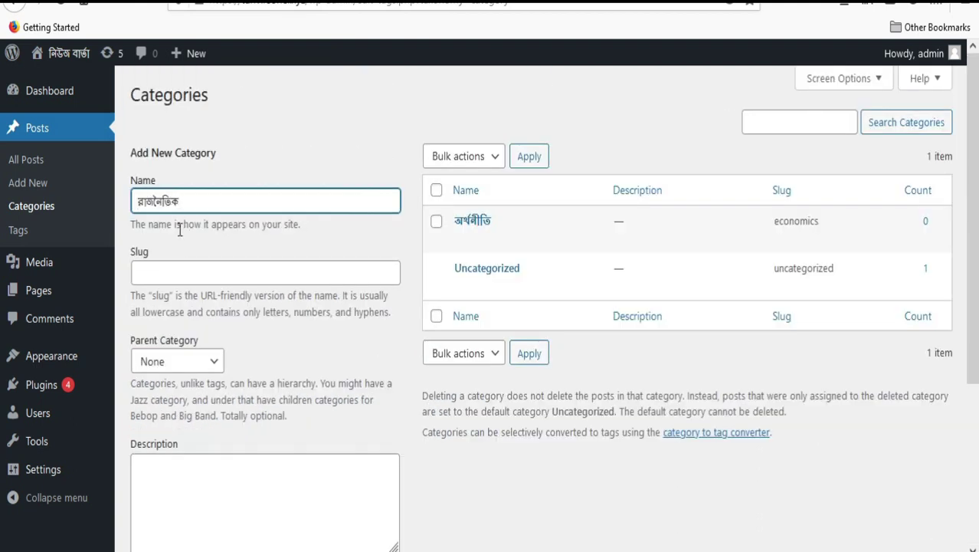
Step: Add a post category named রাজনৈতিক with the slug politics
{"action": "left_click", "coordinate": [176, 276]}
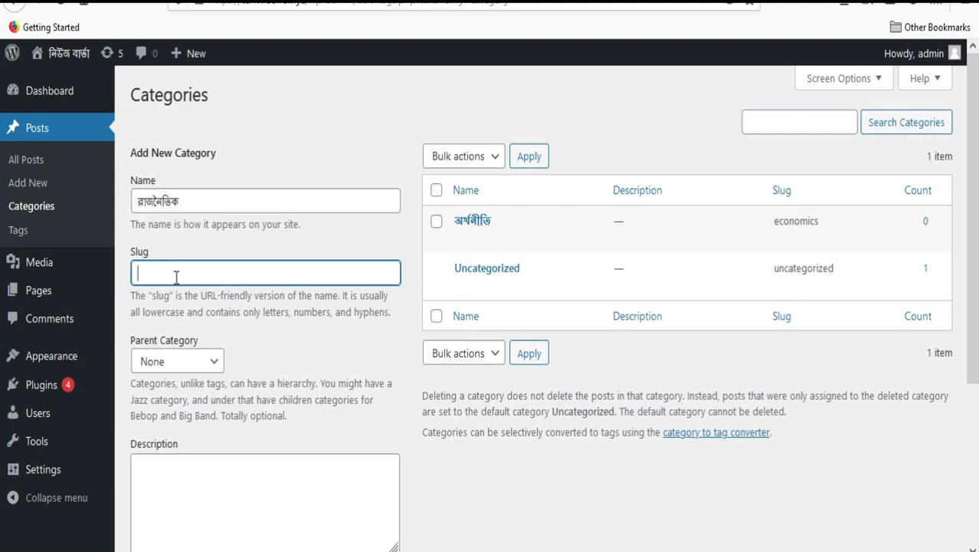
{"action": "type", "text": "p"}
{"action": "left_click", "coordinate": [165, 325]}
{"action": "scroll", "coordinate": [165, 325], "scroll_direction": "down", "scroll_amount": 3}
{"action": "left_click", "coordinate": [184, 479]}
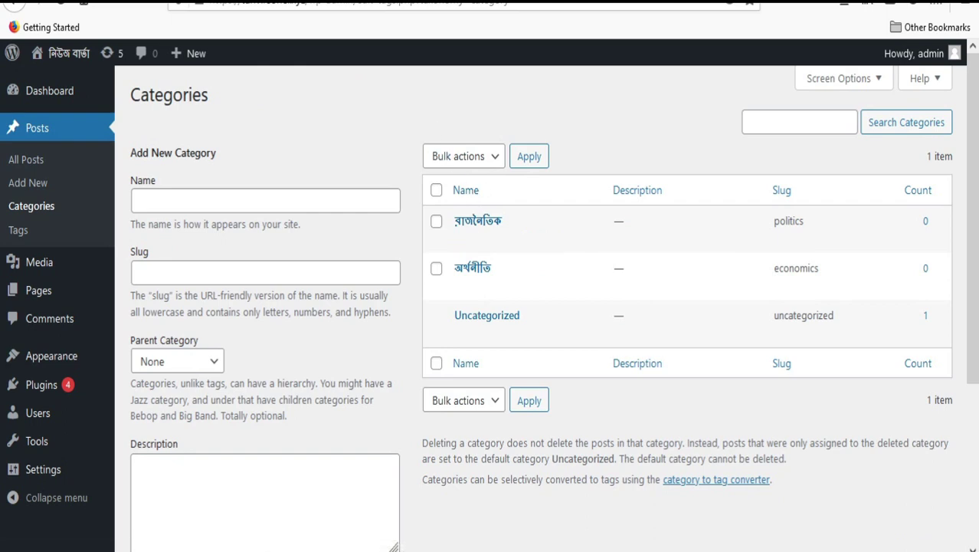
Step: Add a post category named বিশ্ব with the slug world
{"action": "left_click", "coordinate": [174, 204]}
{"action": "type", "text": "বিশ্ব"}
{"action": "left_click", "coordinate": [174, 272]}
{"action": "type", "text": "w"}
{"action": "left_click", "coordinate": [146, 328]}
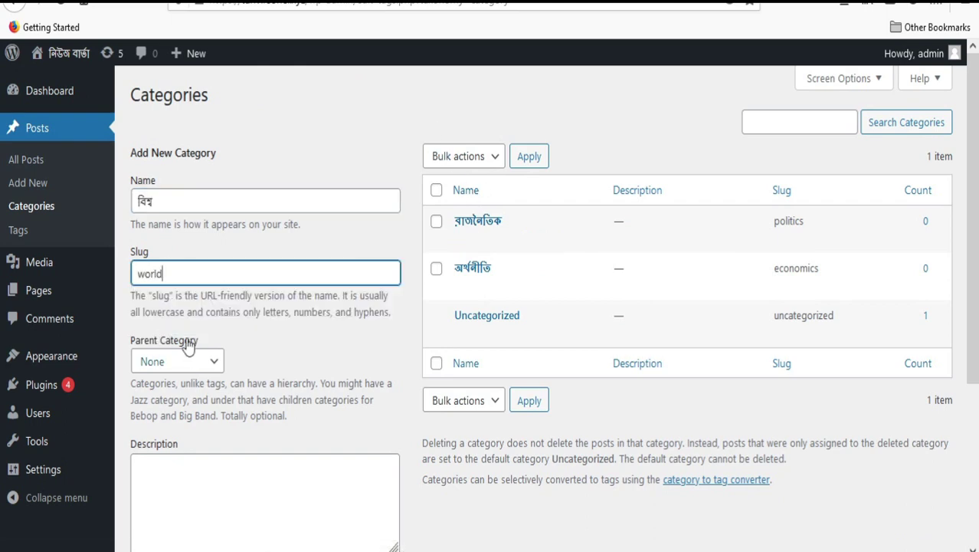
{"action": "scroll", "coordinate": [188, 347], "scroll_direction": "down", "scroll_amount": 3}
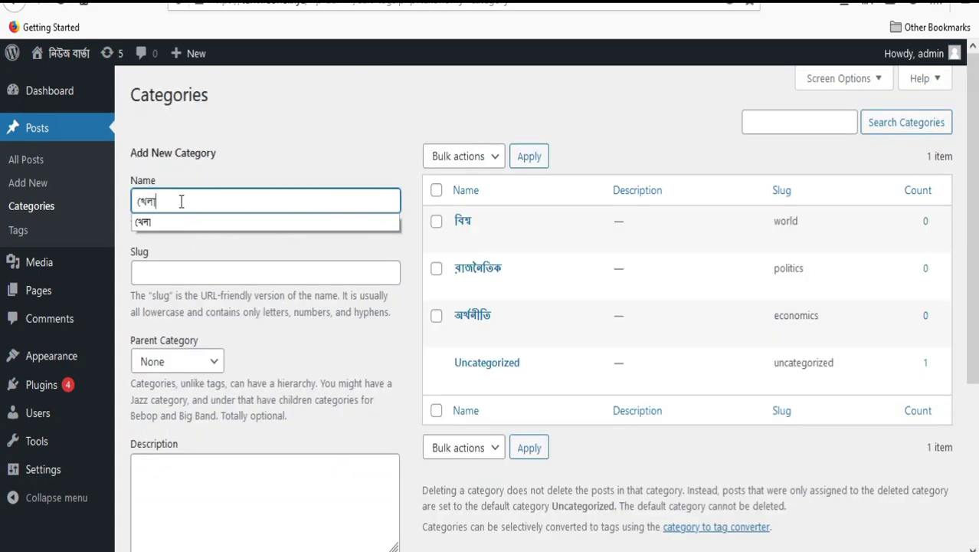
Step: Add a post category named খেলা with the slug play
{"action": "left_click", "coordinate": [187, 268]}
{"action": "type", "text": "pl"}
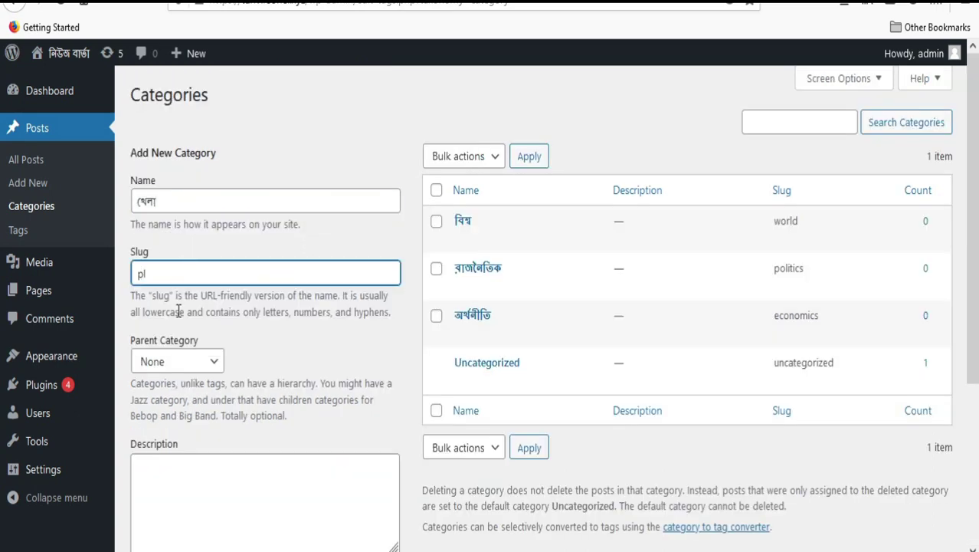
{"action": "type", "text": "ay"}
{"action": "key", "text": "Return"}
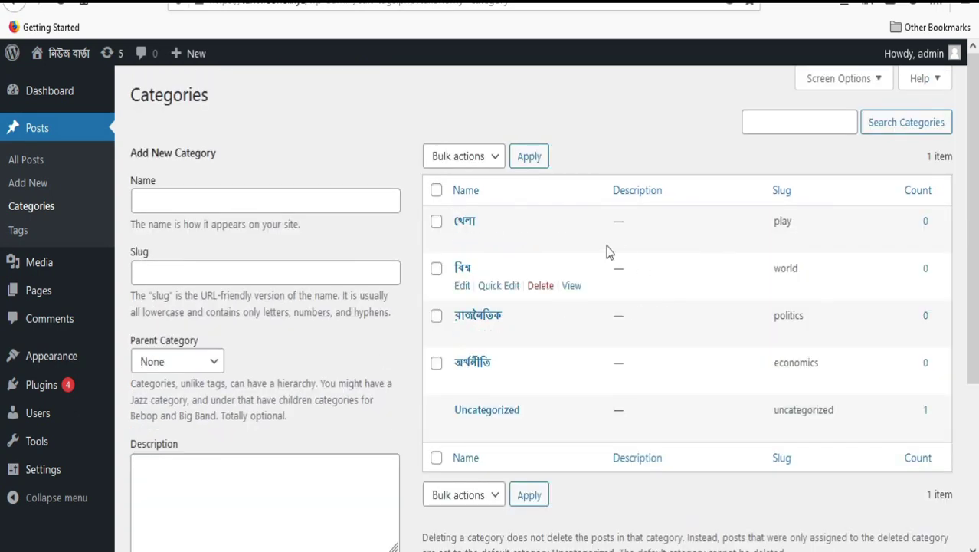
{"action": "scroll", "coordinate": [493, 230], "scroll_direction": "down", "scroll_amount": 3}
{"action": "scroll", "coordinate": [210, 322], "scroll_direction": "up", "scroll_amount": 3}
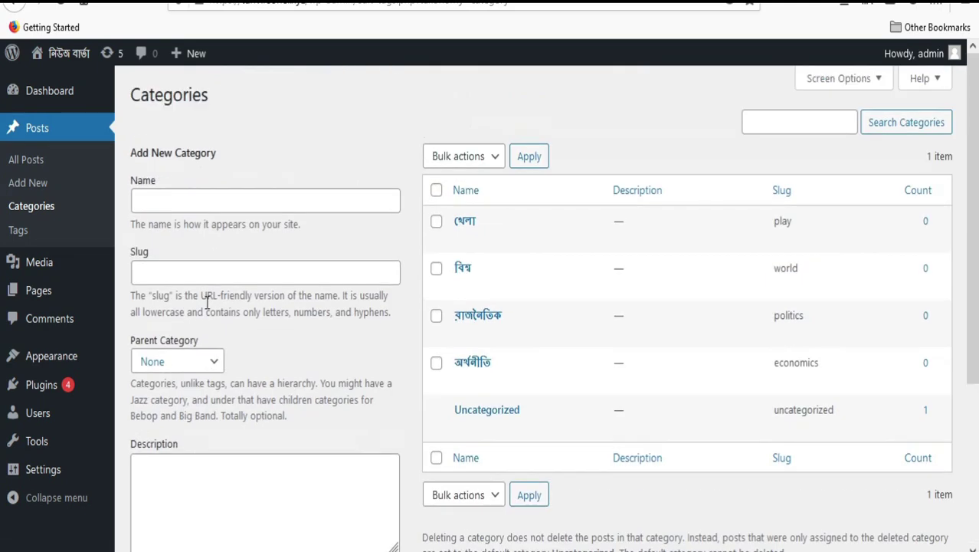
Step: Reopen the theme customizer and bring up the list of items that can be added to the "menus" menu
{"action": "mouse_move", "coordinate": [48, 362]}
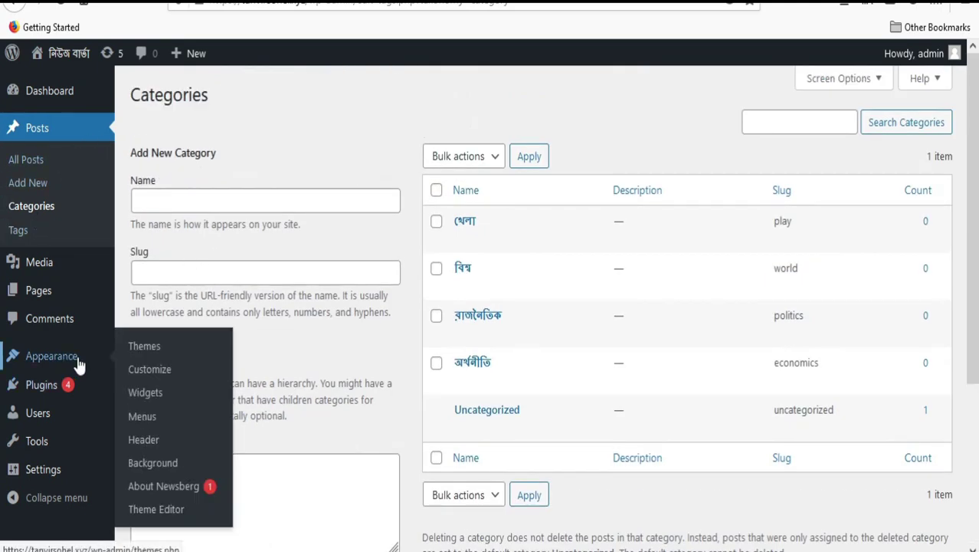
{"action": "left_click", "coordinate": [150, 370]}
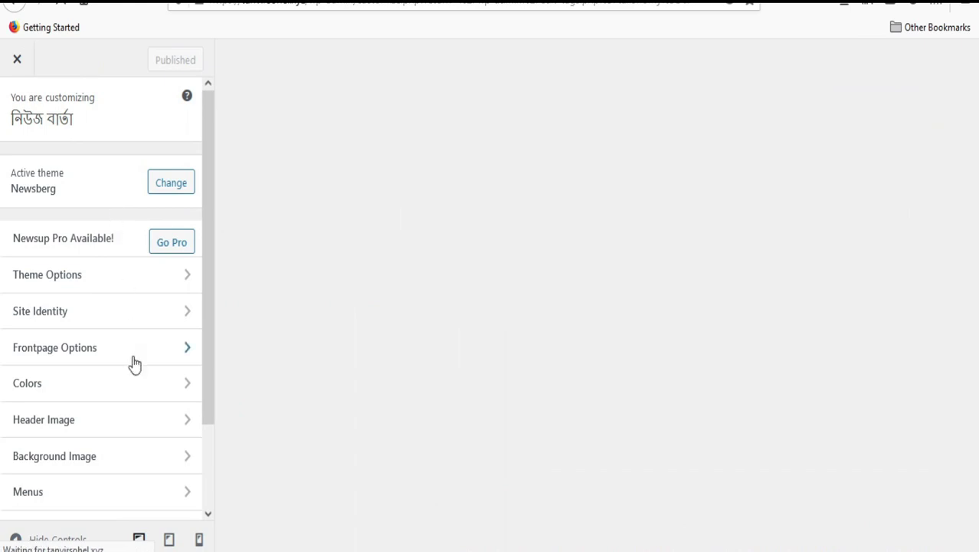
{"action": "scroll", "coordinate": [72, 414], "scroll_direction": "down", "scroll_amount": 2}
{"action": "left_click", "coordinate": [156, 399]}
{"action": "left_click", "coordinate": [159, 300]}
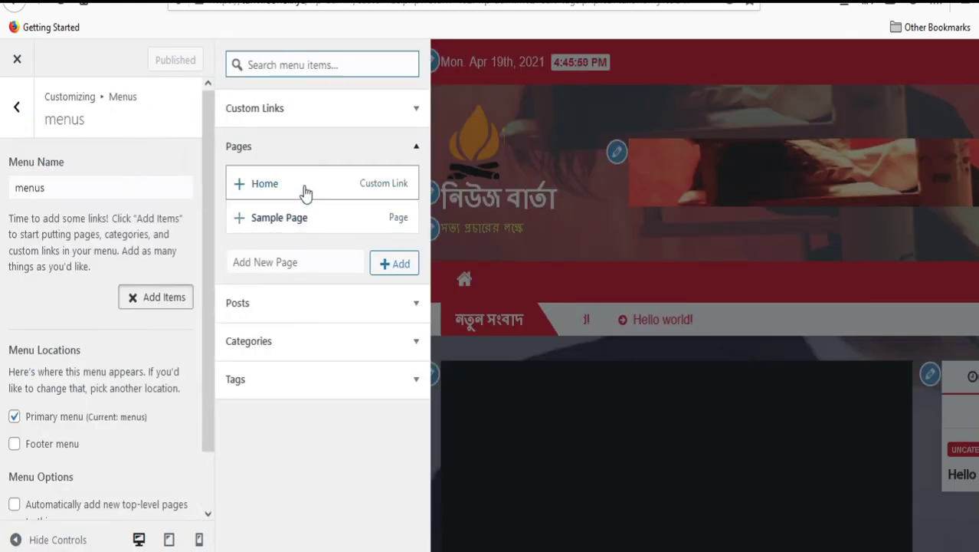
Step: Add the বিশ্ব, খেলা, অর্থনীতি and রাজনৈতিক categories and the Home link to the "menus" menu
{"action": "left_click", "coordinate": [260, 345]}
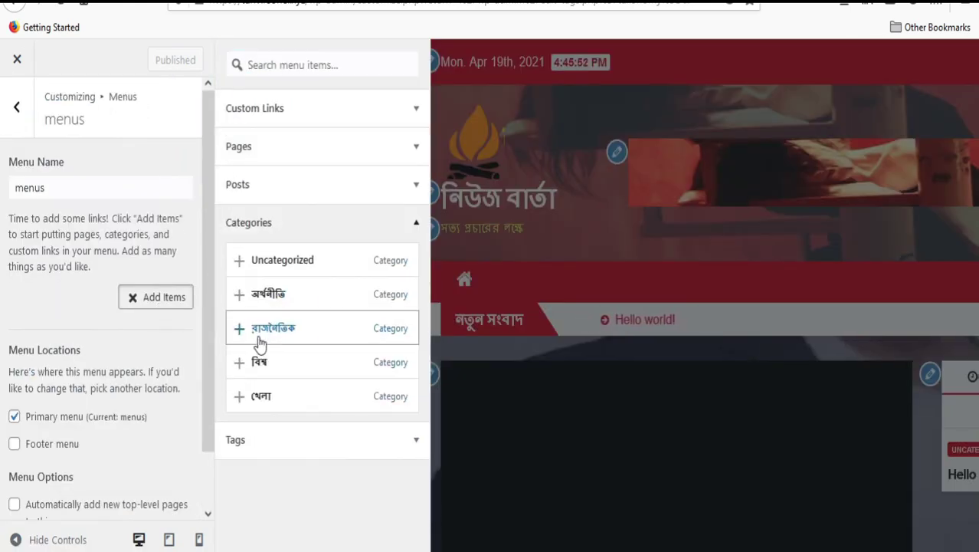
{"action": "left_click", "coordinate": [325, 299]}
{"action": "left_click", "coordinate": [338, 367]}
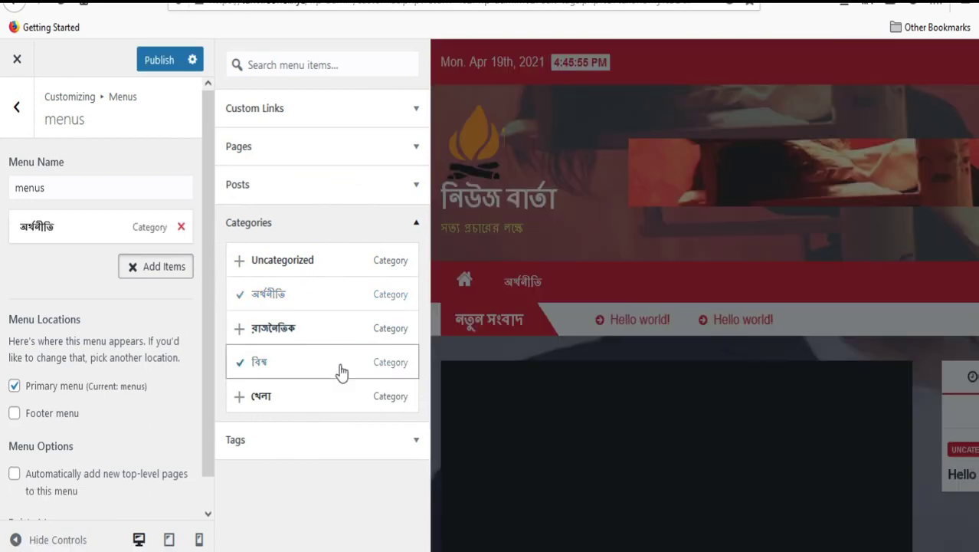
{"action": "left_click", "coordinate": [337, 396]}
{"action": "left_click", "coordinate": [317, 299]}
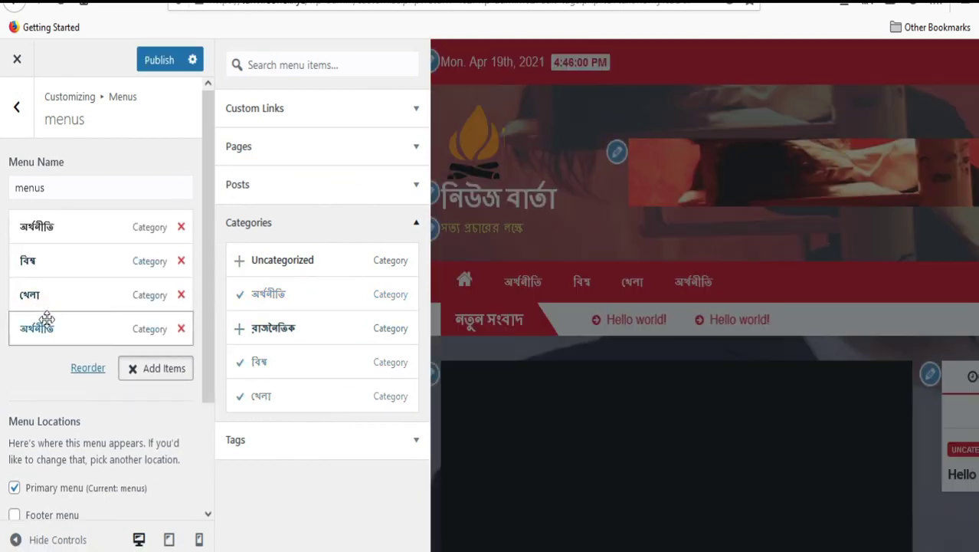
{"action": "left_click", "coordinate": [302, 328]}
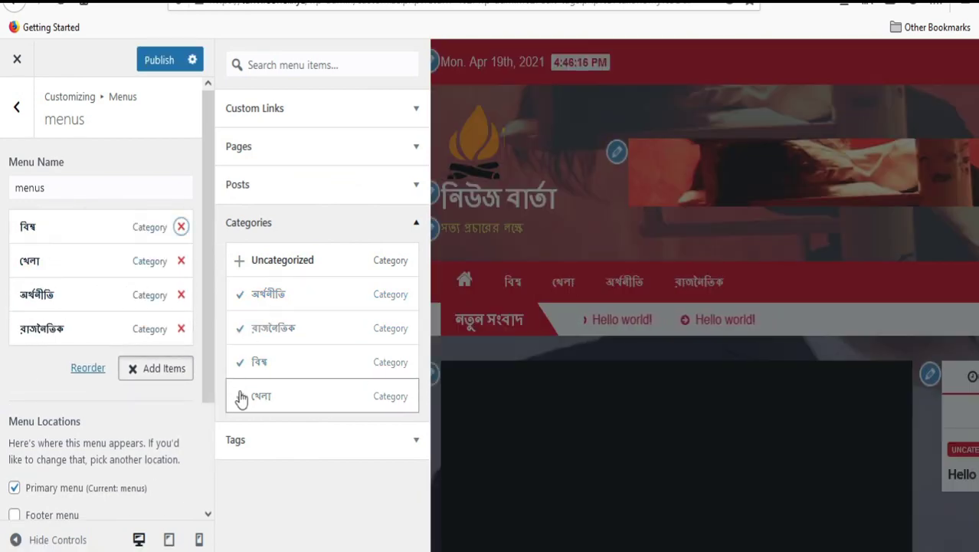
{"action": "left_click", "coordinate": [291, 146]}
{"action": "left_click", "coordinate": [319, 185]}
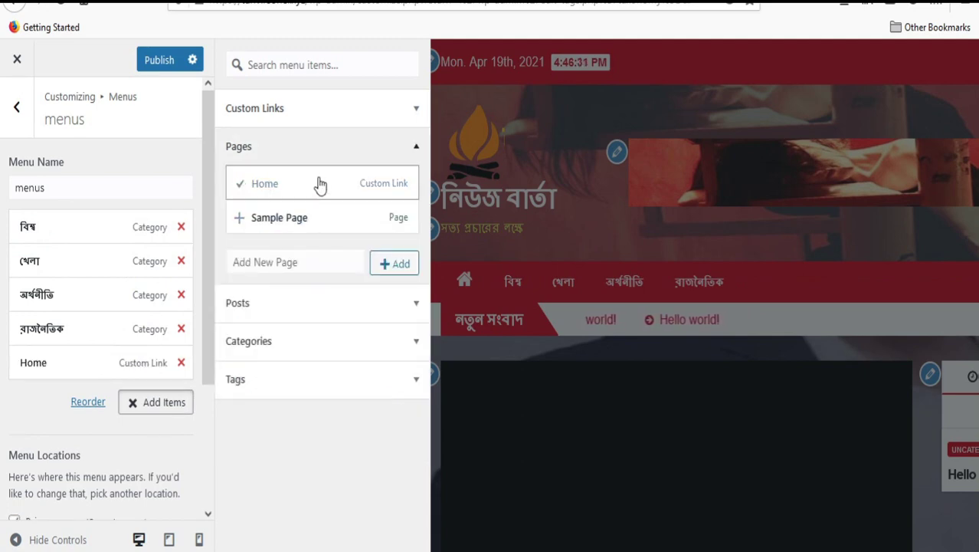
Step: Change the navigation label of the Home link in the menu to হোম
{"action": "left_click", "coordinate": [103, 364]}
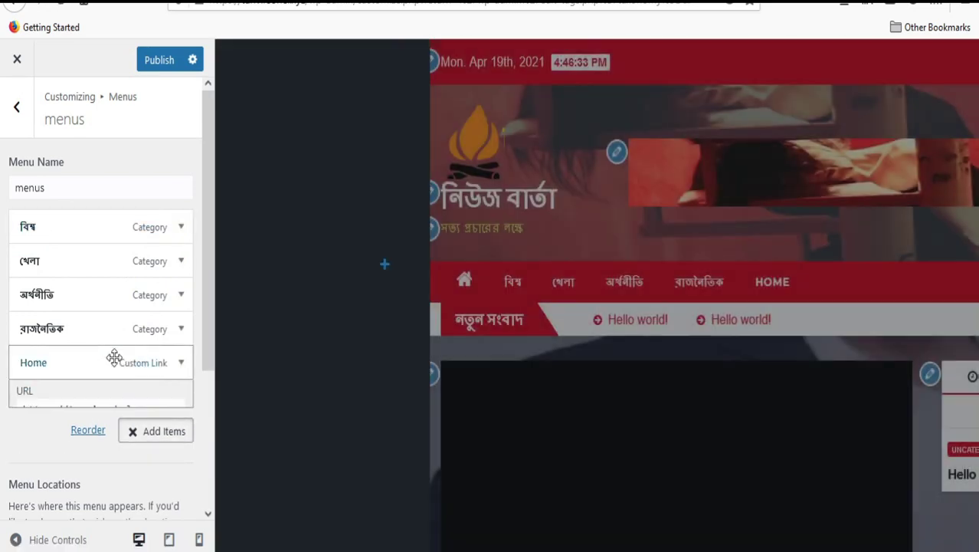
{"action": "scroll", "coordinate": [65, 415], "scroll_direction": "down", "scroll_amount": 2}
{"action": "double_click", "coordinate": [22, 394]}
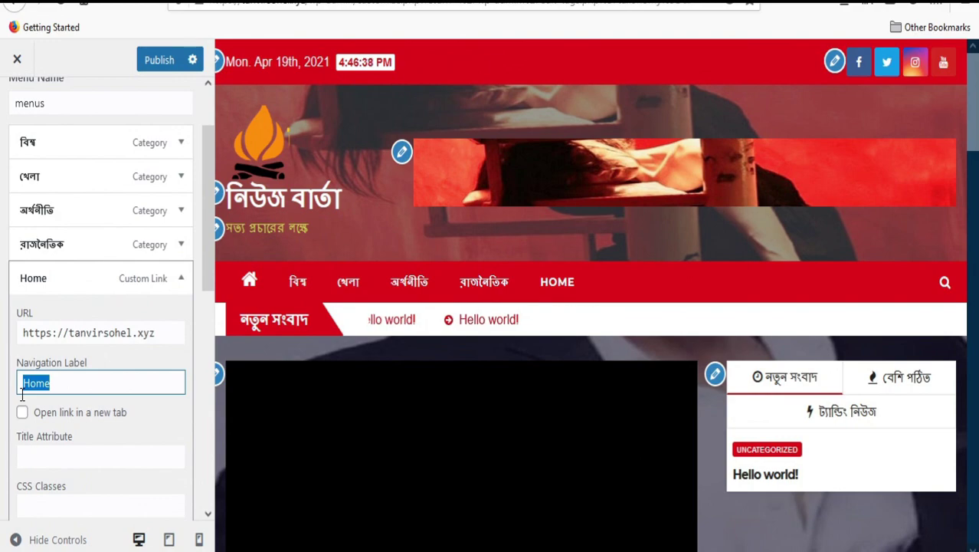
{"action": "type", "text": "হোম"}
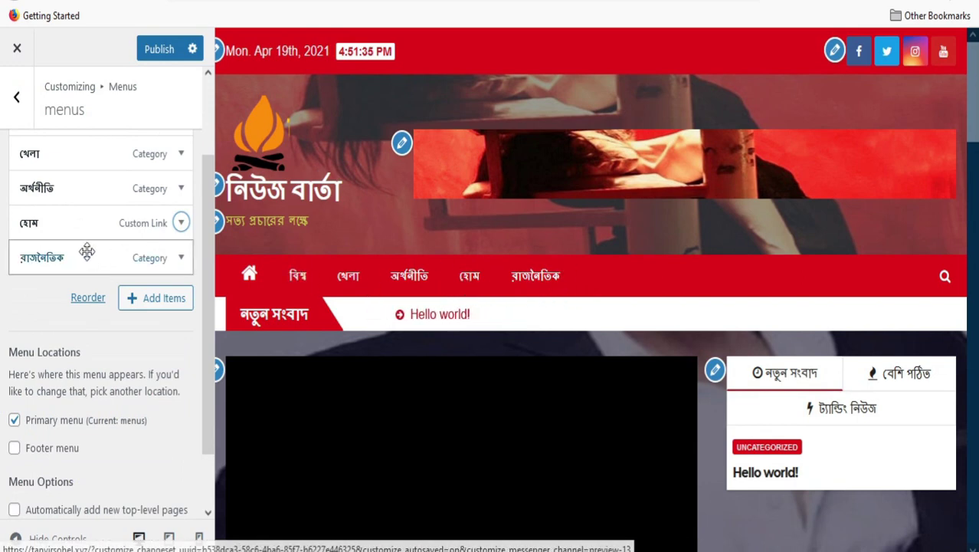
Step: Reorder the menu so হোম comes first and রাজনৈতিক sits above অর্থনীতি, all as top-level items
{"action": "left_click_drag", "start_coordinate": [56, 228], "coordinate": [71, 153]}
{"action": "scroll", "coordinate": [100, 188], "scroll_direction": "up", "scroll_amount": 2}
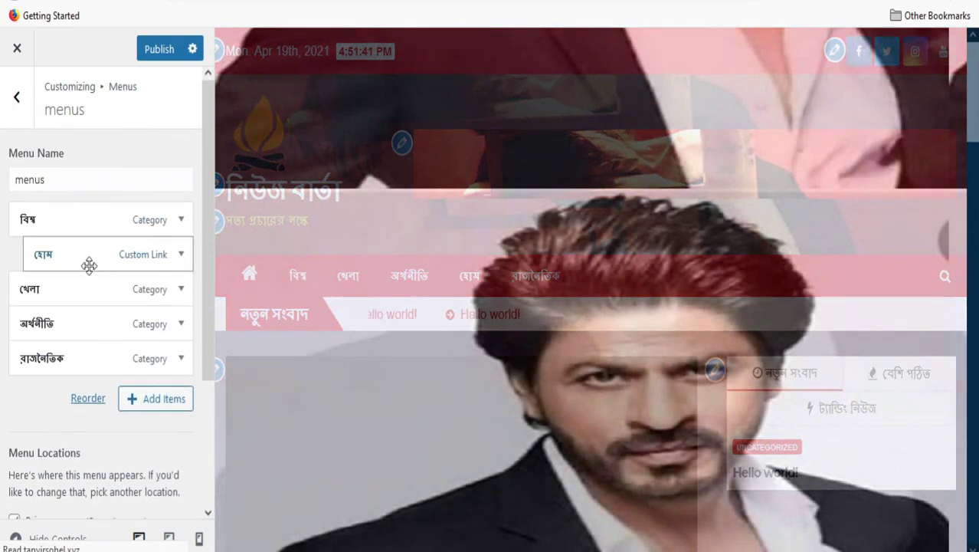
{"action": "left_click_drag", "start_coordinate": [92, 254], "coordinate": [79, 213]}
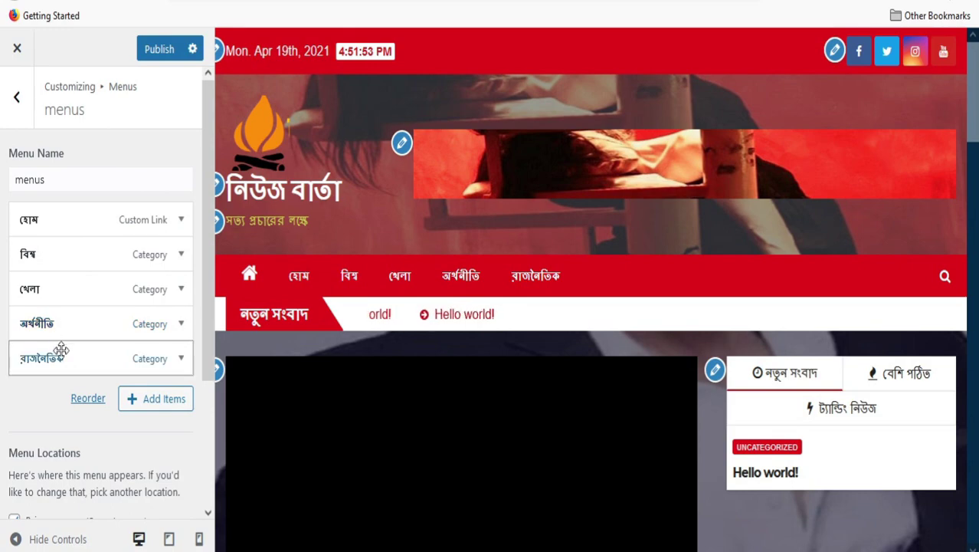
{"action": "left_click_drag", "start_coordinate": [61, 346], "coordinate": [59, 310]}
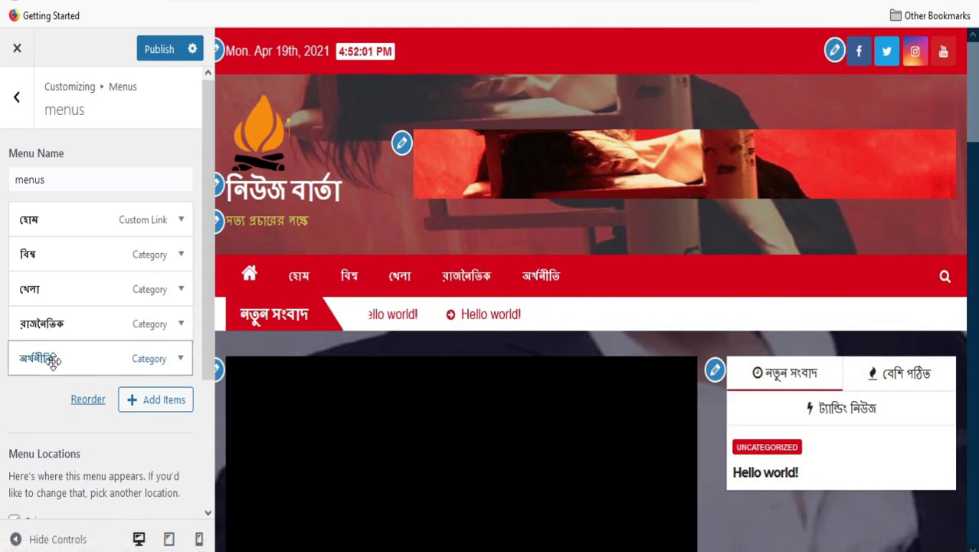
Step: Try nesting অর্থনীতি under রাজনৈতিক and রাজনৈতিক under খেলা, check the submenus in the preview, and return both items to top level
{"action": "left_click_drag", "start_coordinate": [52, 357], "coordinate": [79, 354]}
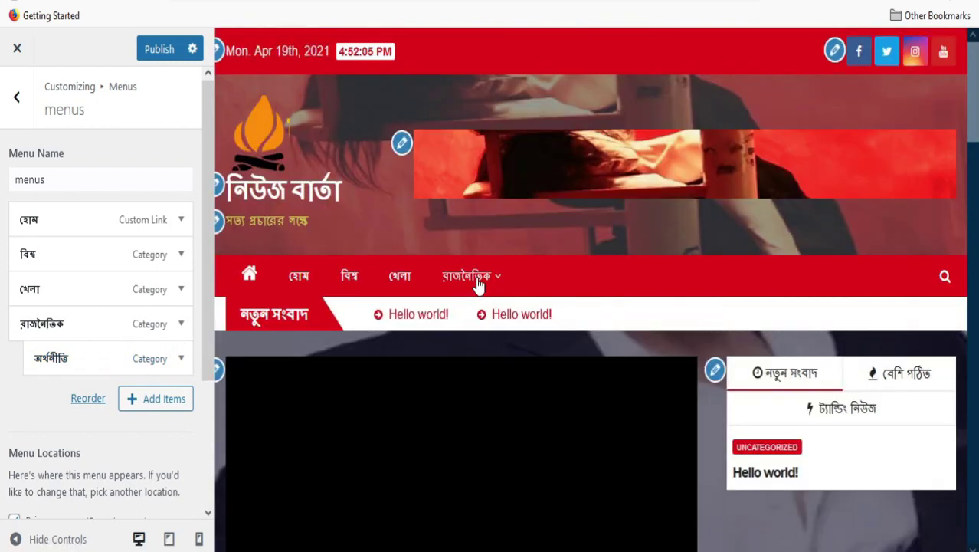
{"action": "mouse_move", "coordinate": [477, 283]}
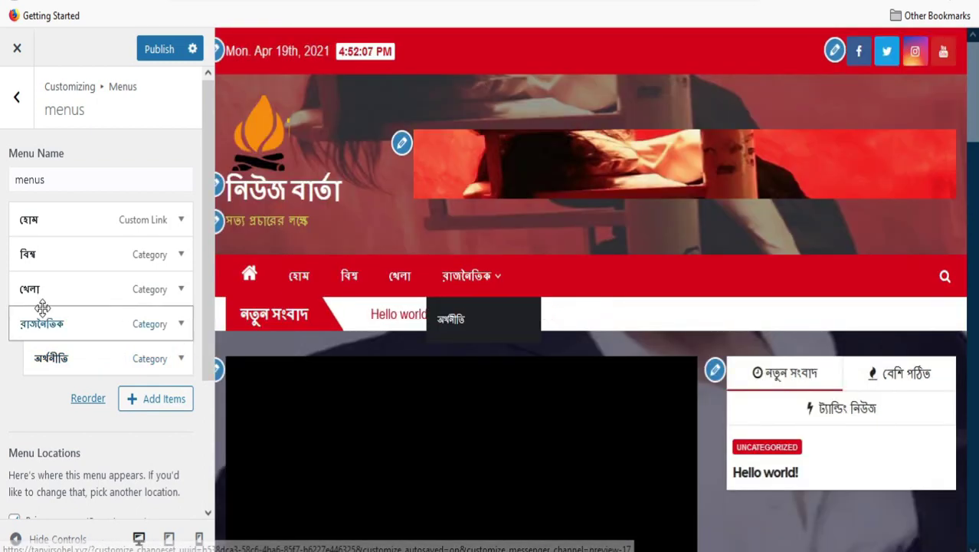
{"action": "left_click_drag", "start_coordinate": [42, 312], "coordinate": [67, 321]}
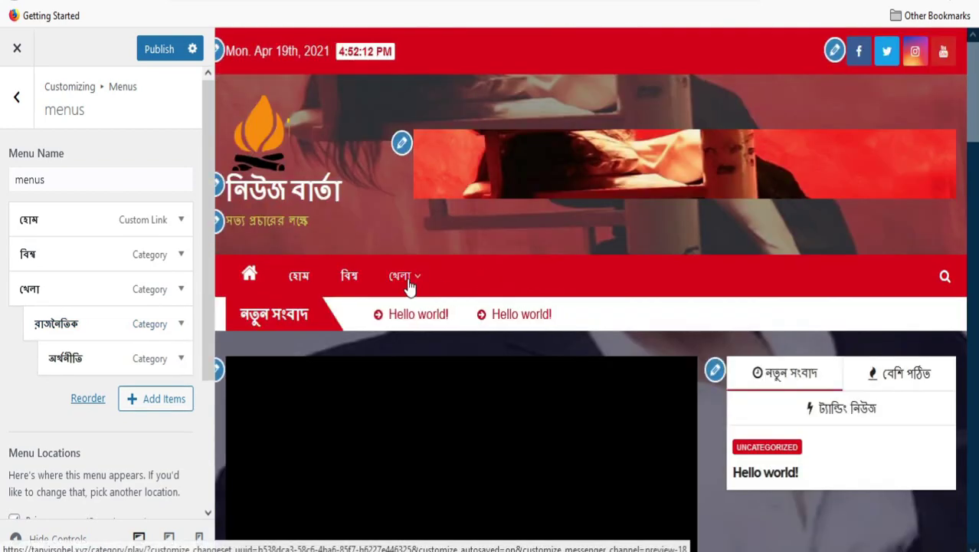
{"action": "mouse_move", "coordinate": [409, 285]}
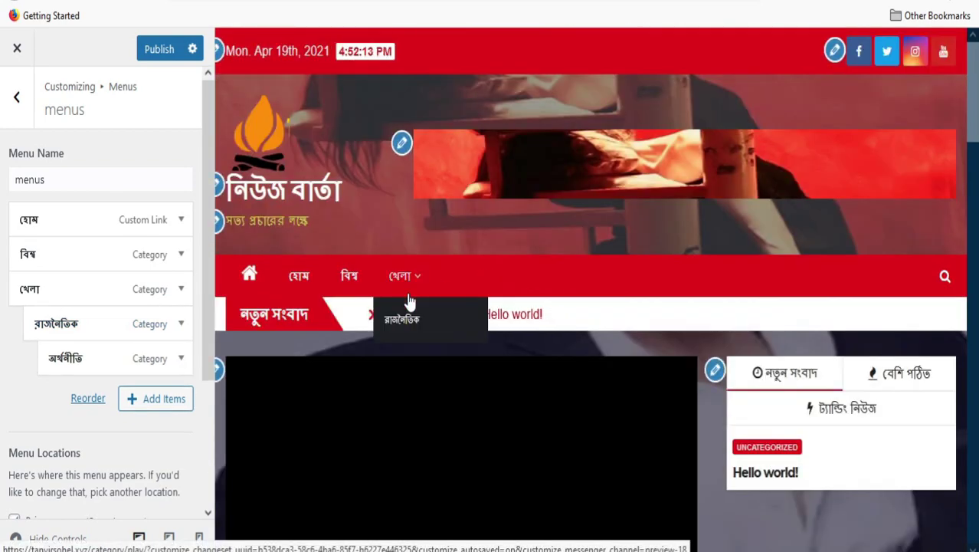
{"action": "mouse_move", "coordinate": [410, 317]}
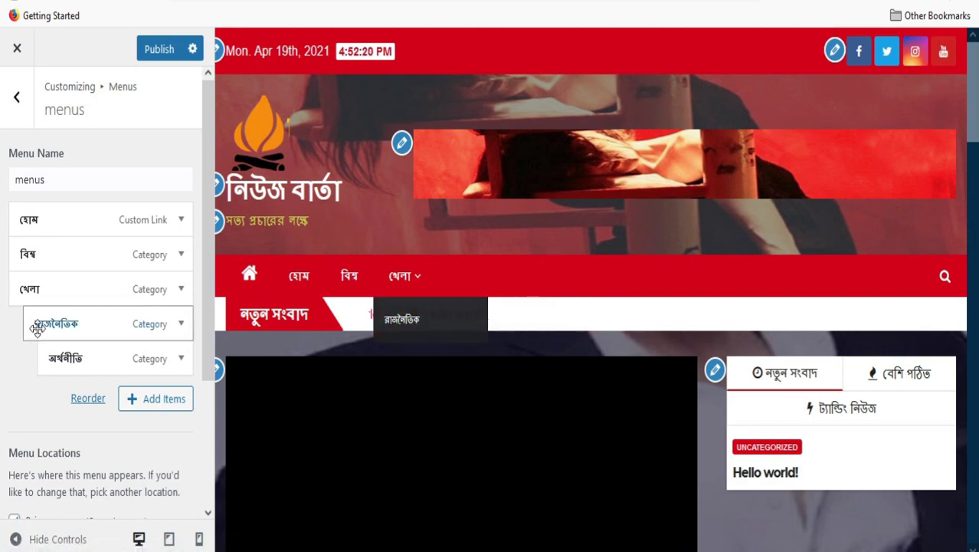
{"action": "left_click_drag", "start_coordinate": [43, 321], "coordinate": [29, 321]}
{"action": "left_click_drag", "start_coordinate": [74, 358], "coordinate": [46, 361]}
Step: Check the rest of the menu's settings and publish the menu changes
{"action": "scroll", "coordinate": [100, 306], "scroll_direction": "down", "scroll_amount": 2}
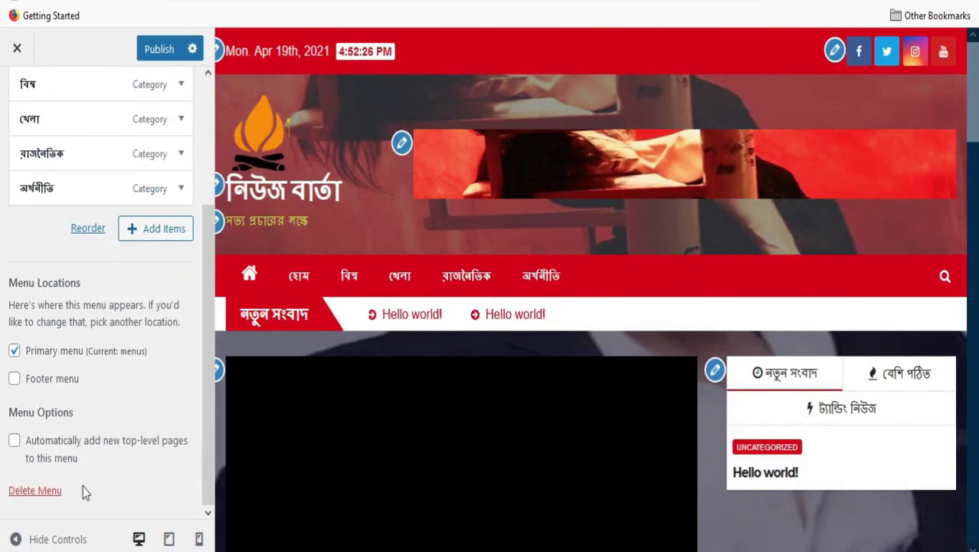
{"action": "scroll", "coordinate": [137, 310], "scroll_direction": "up", "scroll_amount": 3}
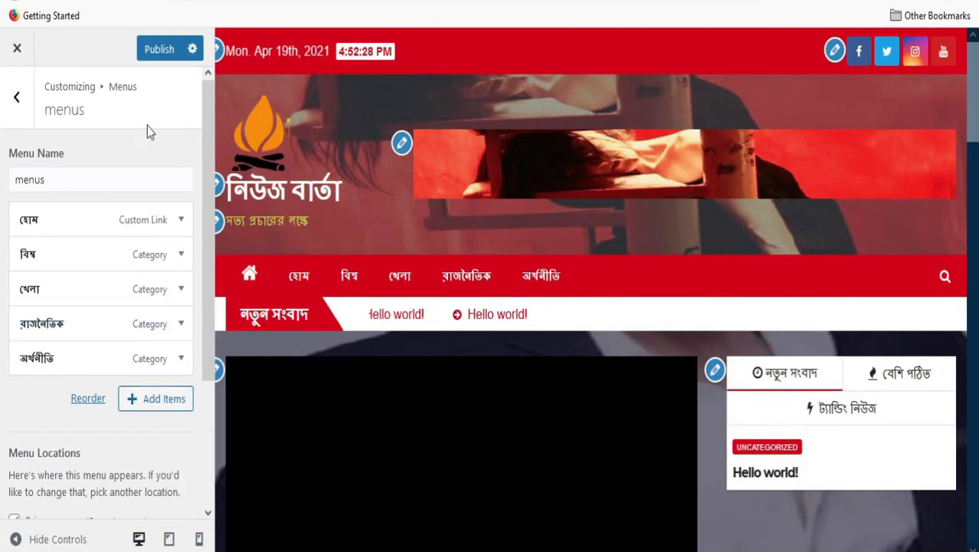
{"action": "left_click", "coordinate": [160, 48]}
Step: Leave the menu settings and open the Sidebar Widget Area, with the sidebar shown in the preview
{"action": "left_click", "coordinate": [17, 98]}
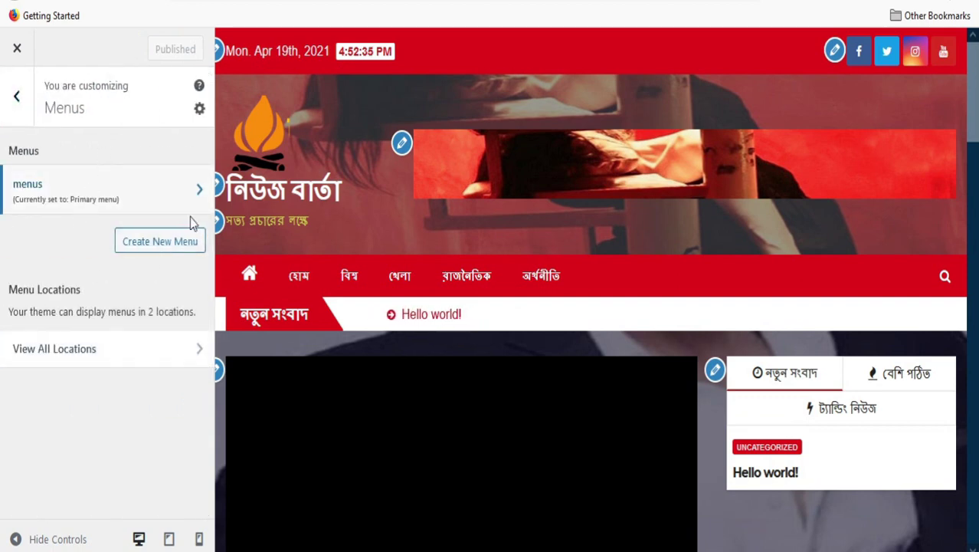
{"action": "left_click", "coordinate": [17, 99]}
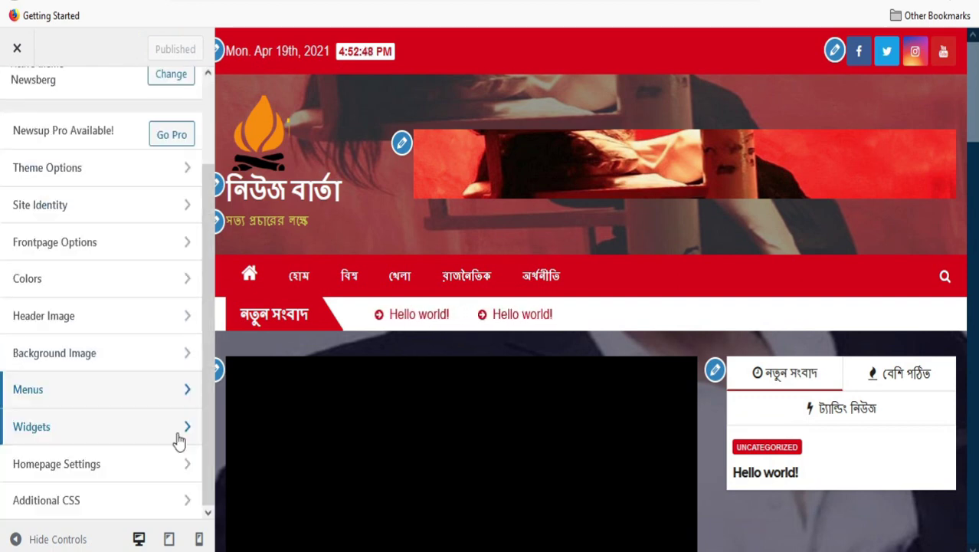
{"action": "left_click", "coordinate": [178, 438]}
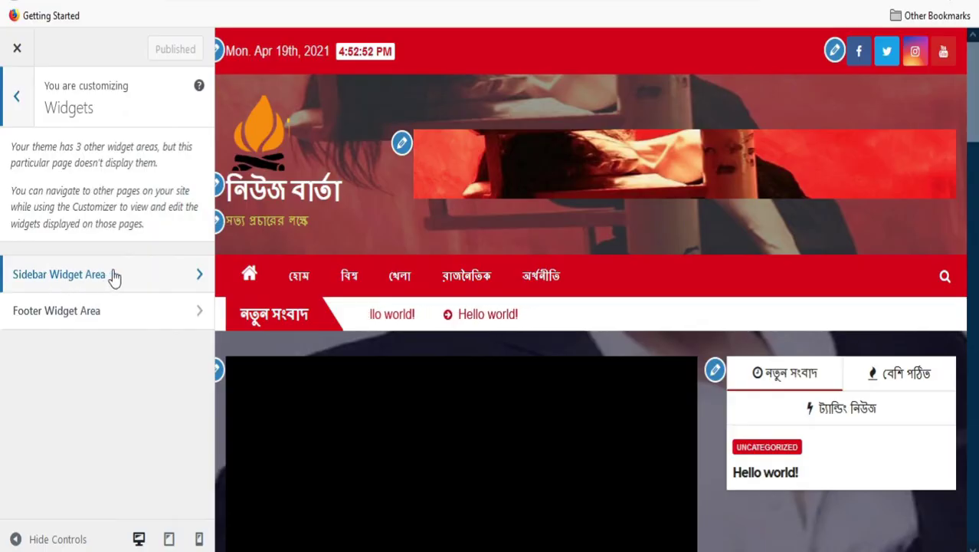
{"action": "left_click", "coordinate": [184, 277]}
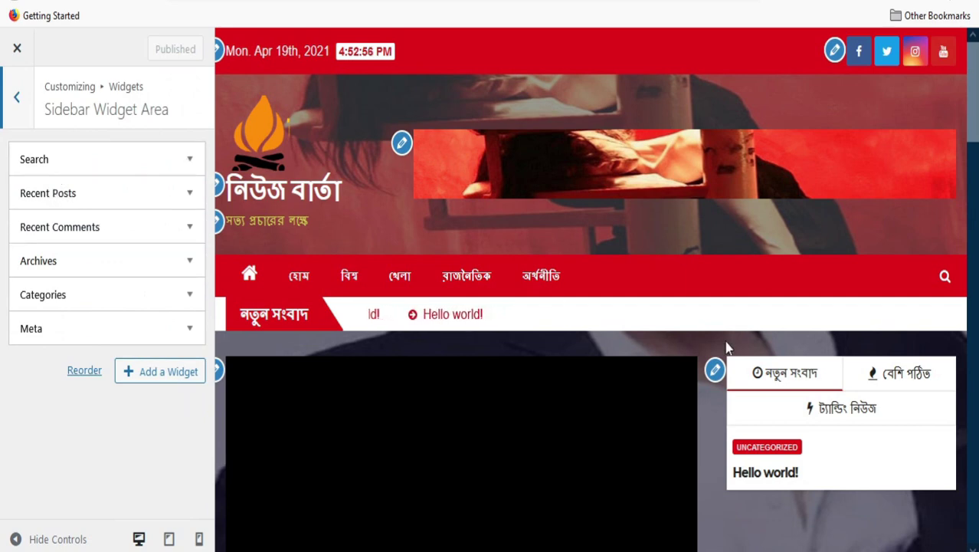
{"action": "scroll", "coordinate": [732, 352], "scroll_direction": "down", "scroll_amount": 9}
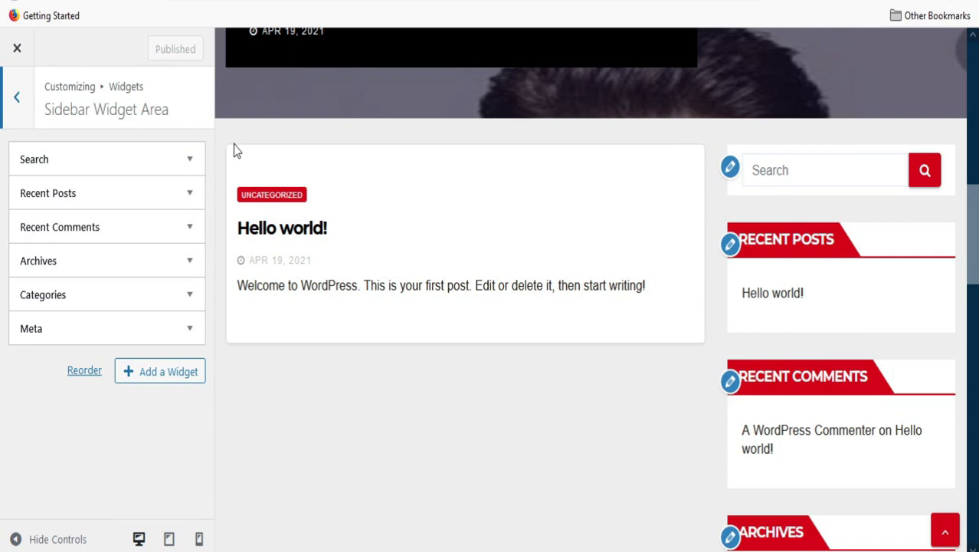
Step: Set the title of the sidebar's Search widget to খুঁজুন
{"action": "left_click", "coordinate": [108, 158]}
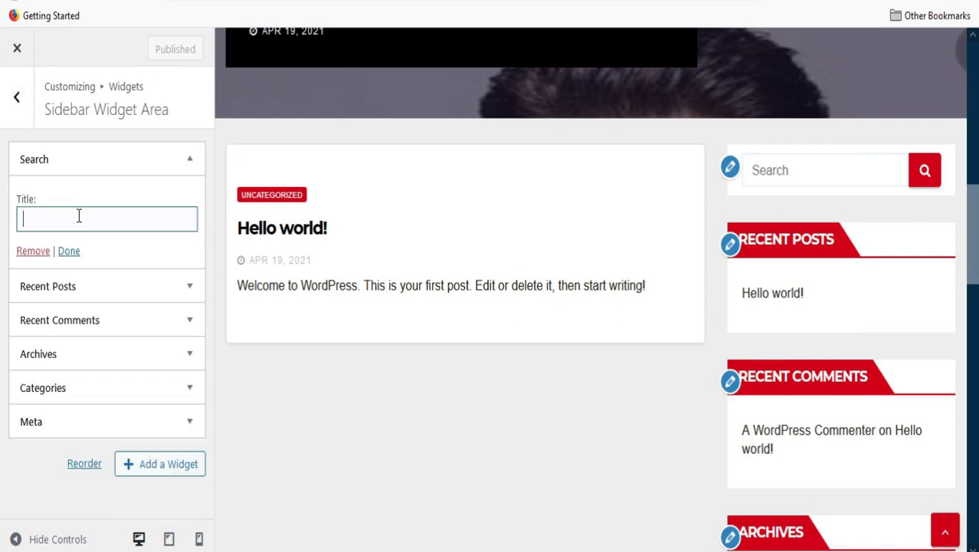
{"action": "left_click", "coordinate": [79, 218]}
{"action": "type", "text": "খুঁজুন"}
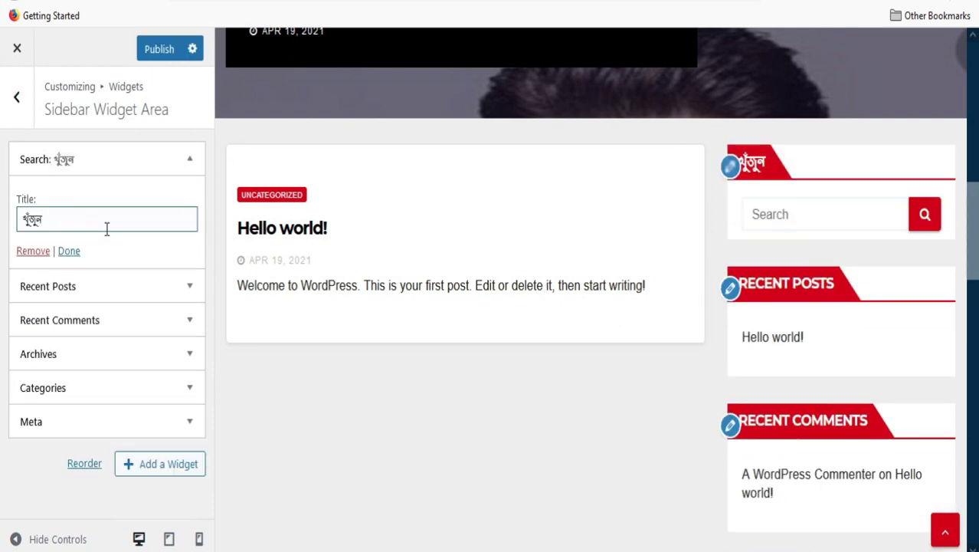
{"action": "left_click", "coordinate": [67, 249]}
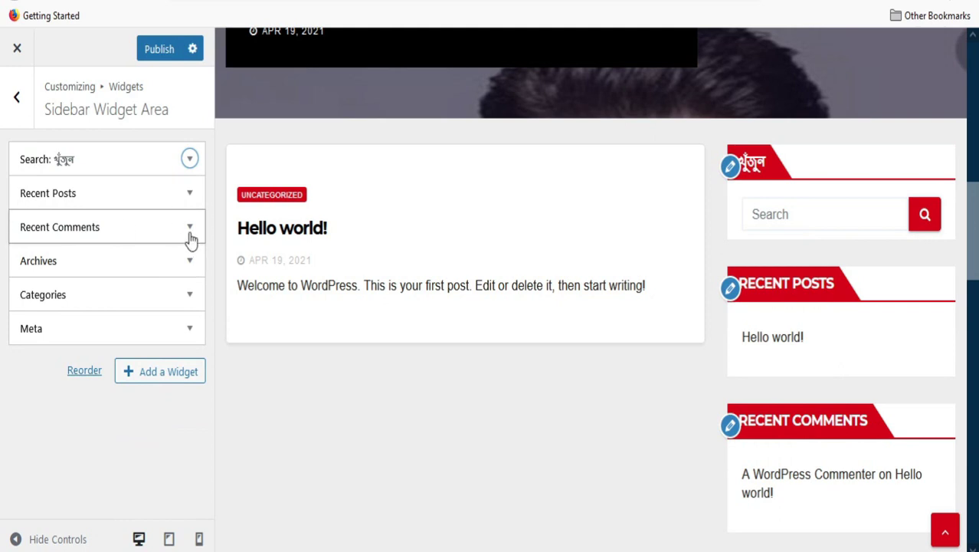
Step: Set the title of the sidebar's Recent Posts widget to নতুন সংবাদ
{"action": "left_click", "coordinate": [189, 198]}
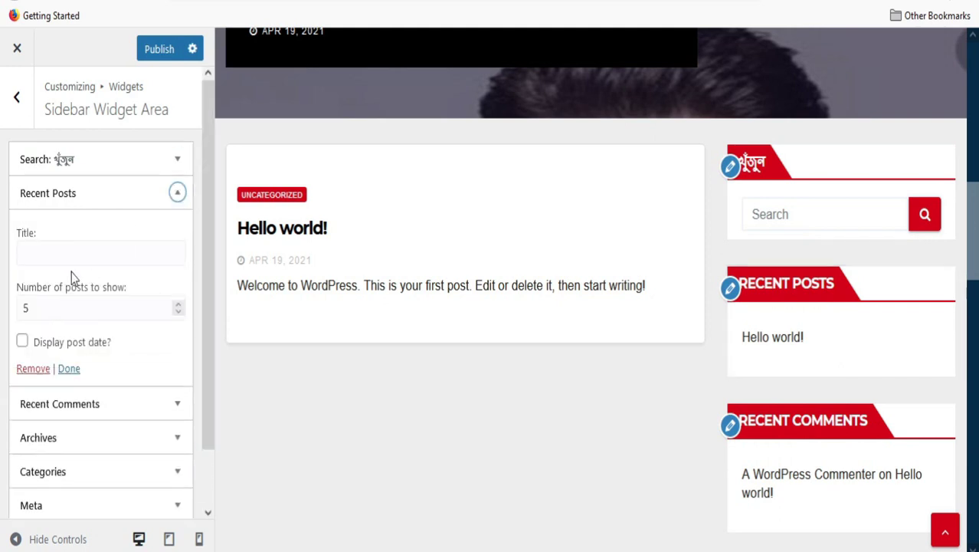
{"action": "left_click", "coordinate": [49, 250]}
{"action": "type", "text": "নতুন সংবাদ"}
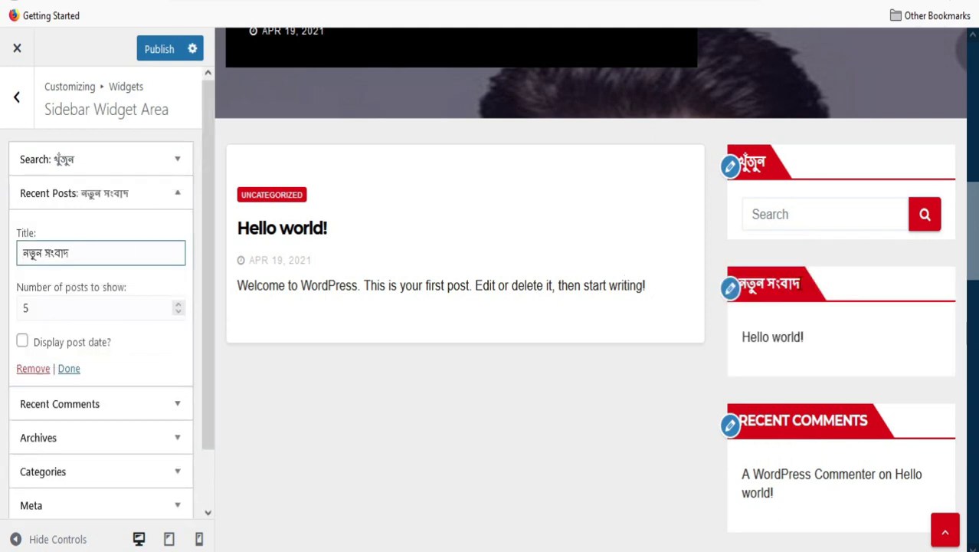
{"action": "left_click", "coordinate": [68, 368]}
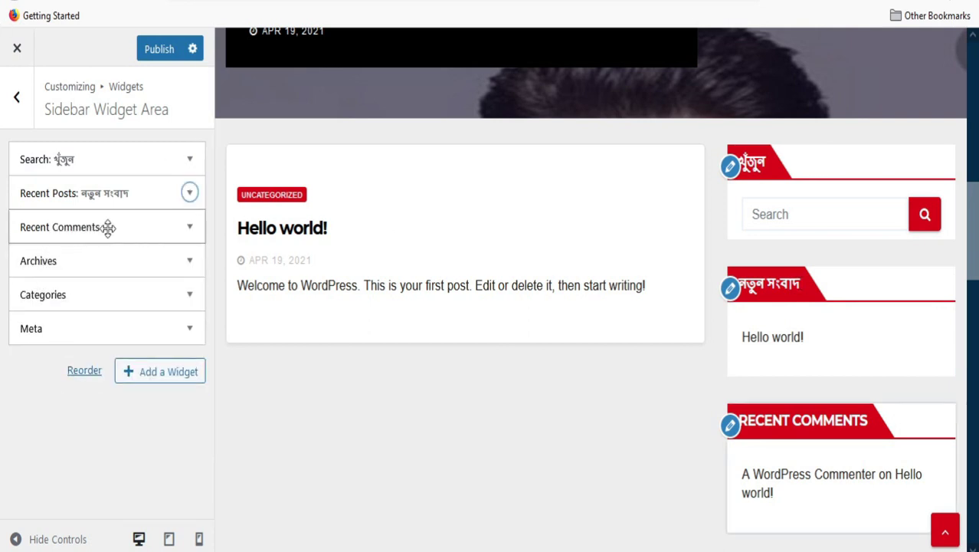
Step: Title the sidebar's Recent Comments widget নতুন মন্তব্য and publish the changes
{"action": "left_click", "coordinate": [189, 230]}
{"action": "left_click", "coordinate": [46, 286]}
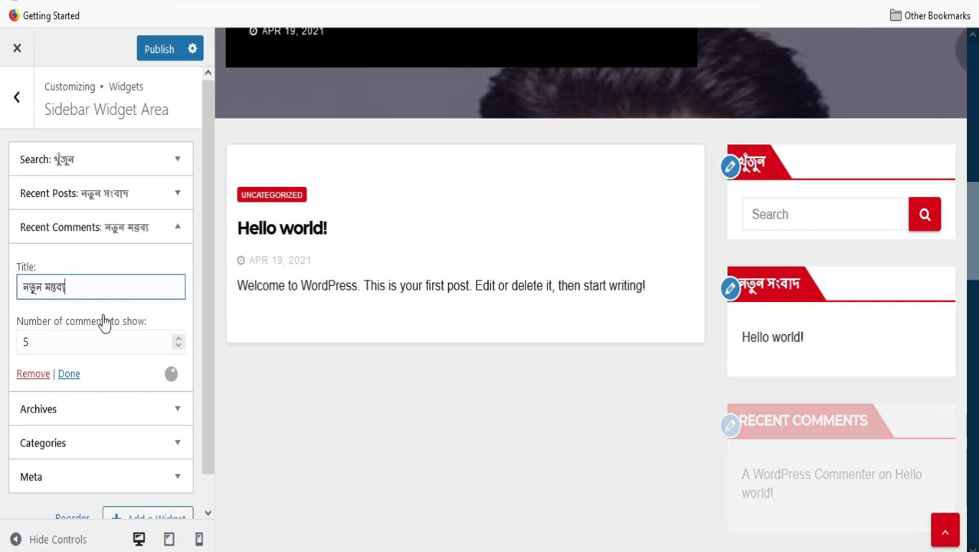
{"action": "left_click", "coordinate": [157, 48]}
Step: Title the sidebar's Archives widget আর্কাইভ and publish the change
{"action": "scroll", "coordinate": [789, 251], "scroll_direction": "down", "scroll_amount": 5}
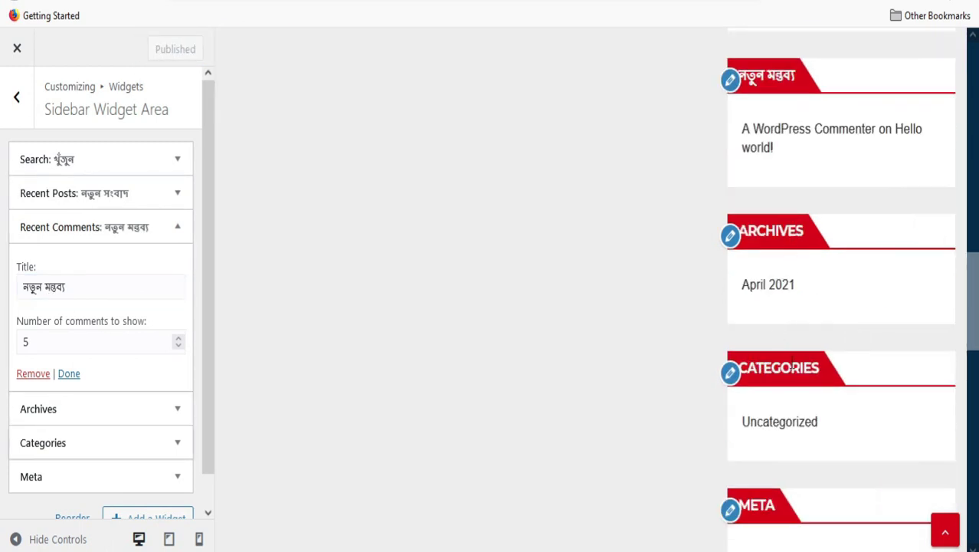
{"action": "left_click", "coordinate": [177, 226]}
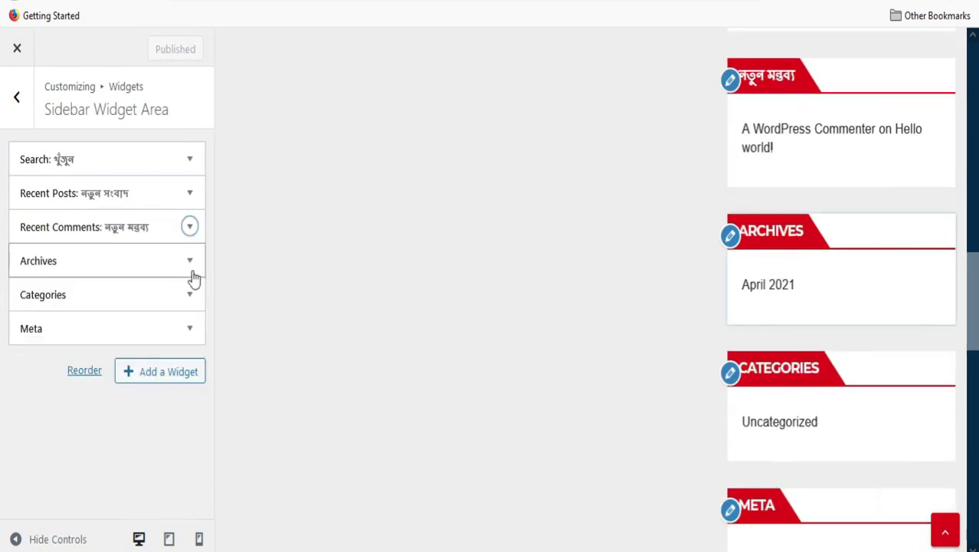
{"action": "left_click", "coordinate": [178, 260]}
{"action": "left_click", "coordinate": [112, 320]}
{"action": "type", "text": "আর্কাইভ"}
{"action": "left_click", "coordinate": [163, 49]}
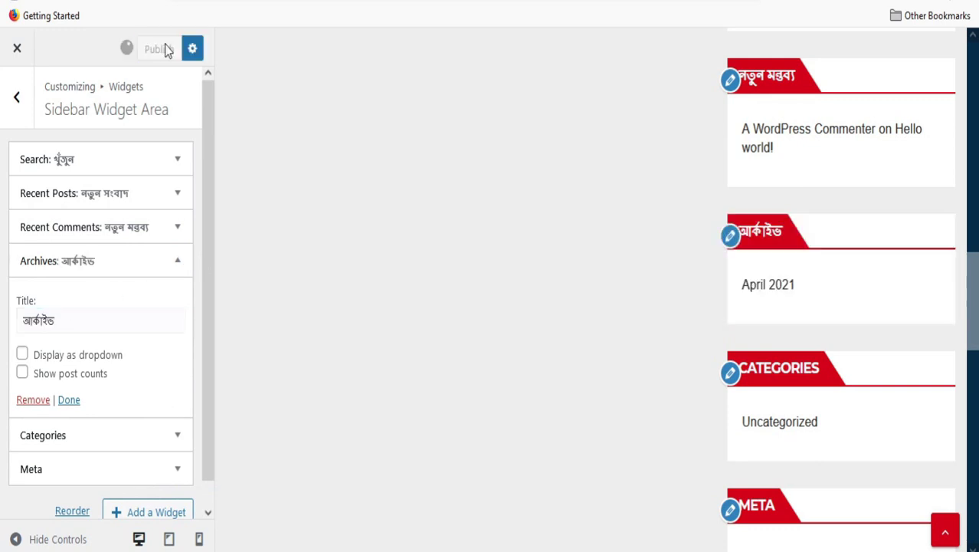
{"action": "left_click", "coordinate": [68, 400]}
Step: Set the title of the sidebar's Categories widget to কেটা গরি
{"action": "left_click", "coordinate": [76, 294]}
{"action": "left_click", "coordinate": [78, 355]}
{"action": "type", "text": "কেটা গরি"}
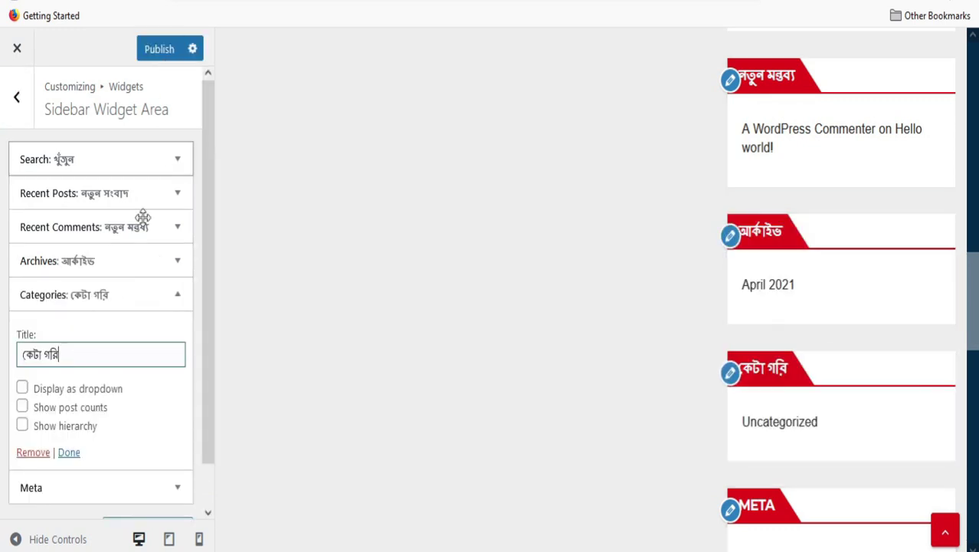
{"action": "left_click", "coordinate": [177, 295]}
Step: Title the sidebar's Meta widget মেটা, publish the changes and review the widget titles in the preview
{"action": "left_click", "coordinate": [190, 330]}
{"action": "left_click", "coordinate": [107, 387]}
{"action": "type", "text": "মেটা"}
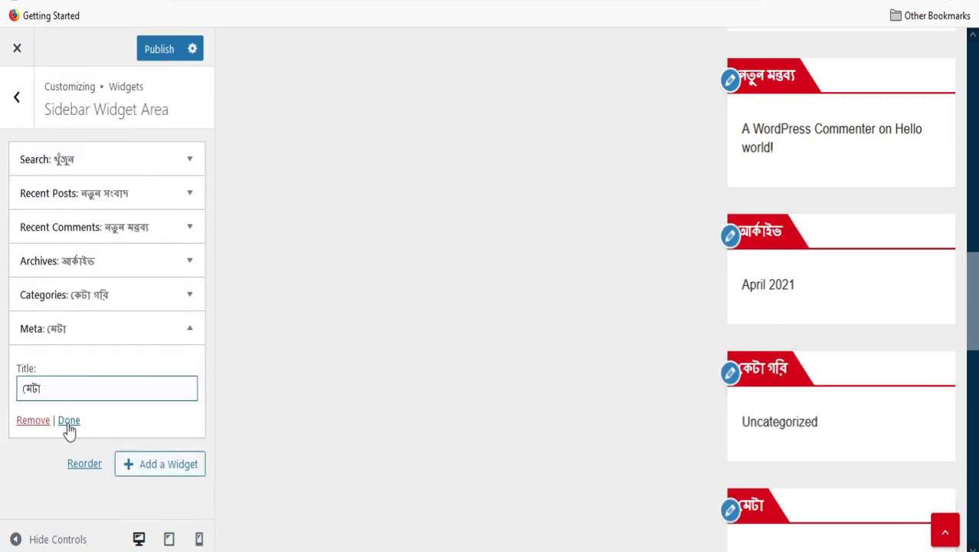
{"action": "left_click", "coordinate": [68, 429]}
{"action": "left_click", "coordinate": [157, 50]}
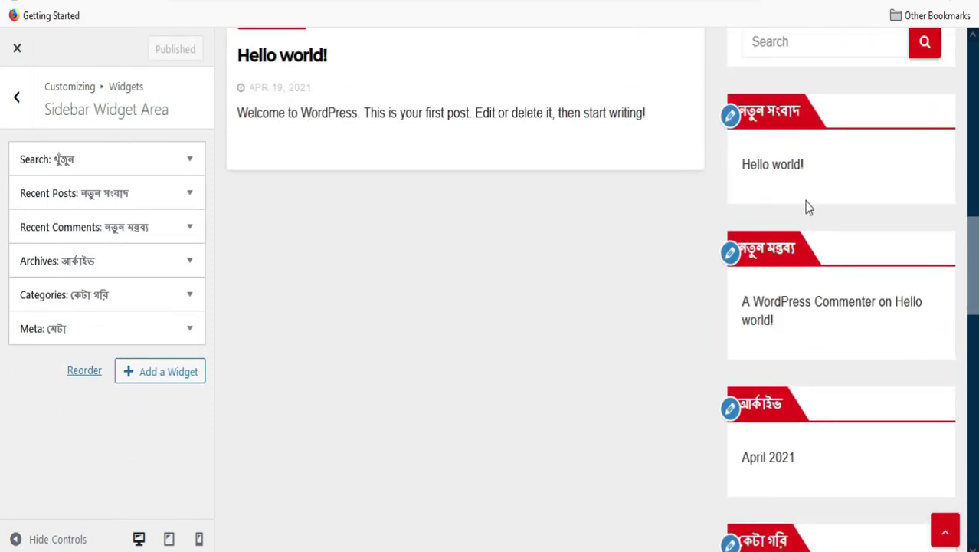
{"action": "scroll", "coordinate": [808, 207], "scroll_direction": "up", "scroll_amount": 3}
{"action": "scroll", "coordinate": [769, 210], "scroll_direction": "down", "scroll_amount": 4}
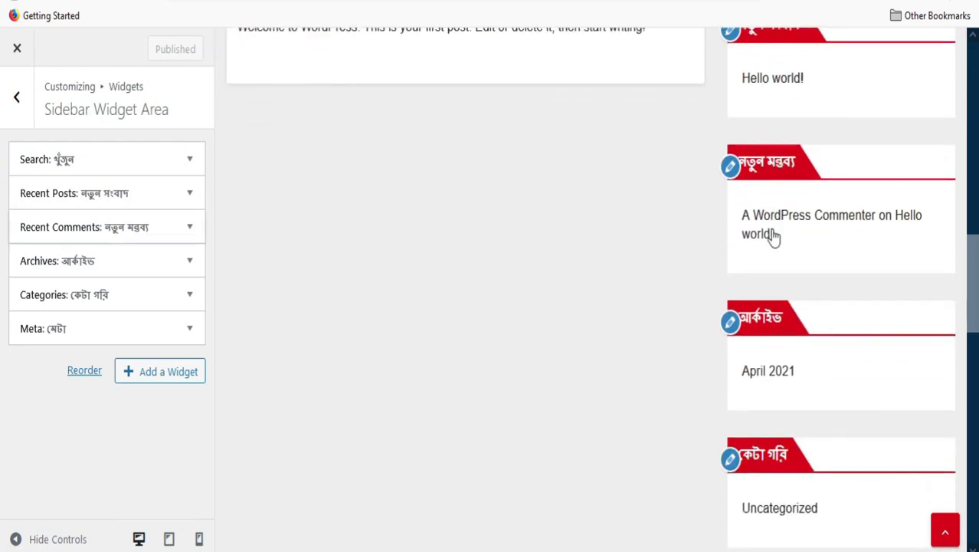
Step: Add a Calendar widget to the Footer Widget Area
{"action": "left_click", "coordinate": [121, 126]}
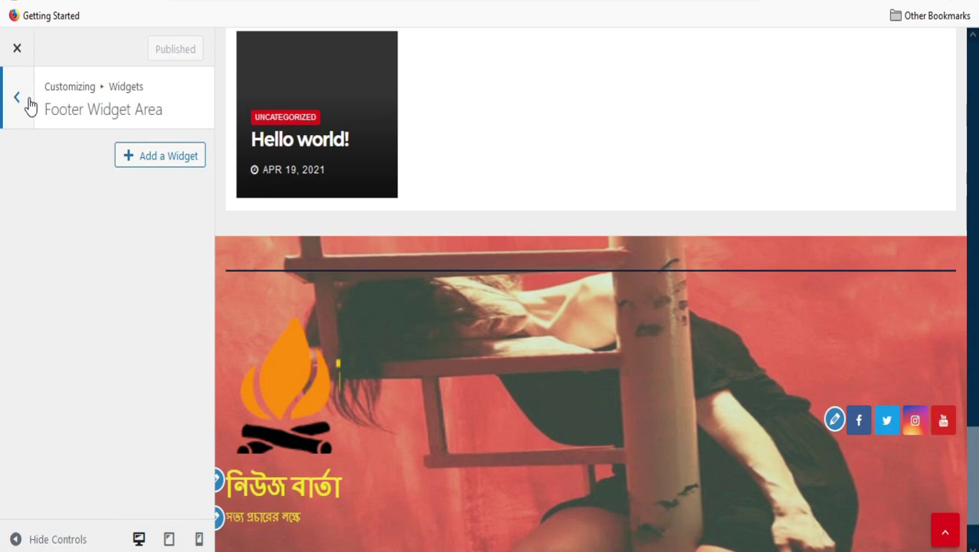
{"action": "left_click", "coordinate": [146, 161]}
{"action": "scroll", "coordinate": [334, 429], "scroll_direction": "down", "scroll_amount": 8}
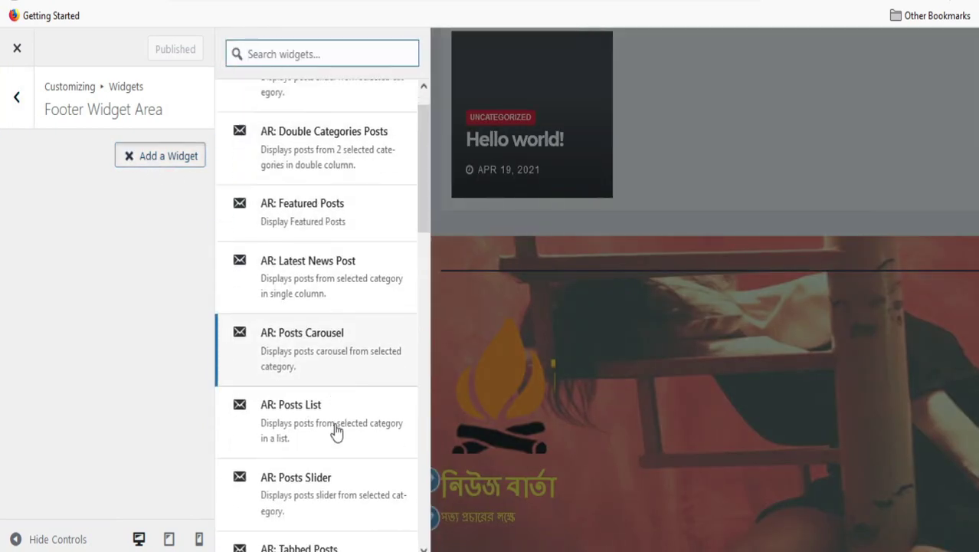
{"action": "left_click", "coordinate": [321, 184]}
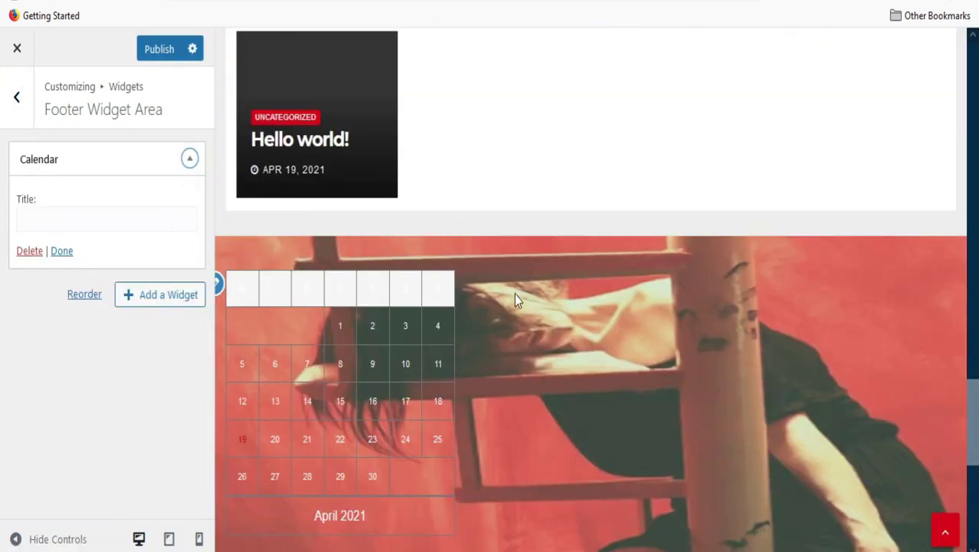
Step: Add a Gallery widget to the footer, containing the red chair photo and the portrait of the man in a dark suit
{"action": "scroll", "coordinate": [514, 294], "scroll_direction": "down", "scroll_amount": 5}
{"action": "scroll", "coordinate": [685, 274], "scroll_direction": "down", "scroll_amount": 3}
{"action": "scroll", "coordinate": [636, 277], "scroll_direction": "up", "scroll_amount": 7}
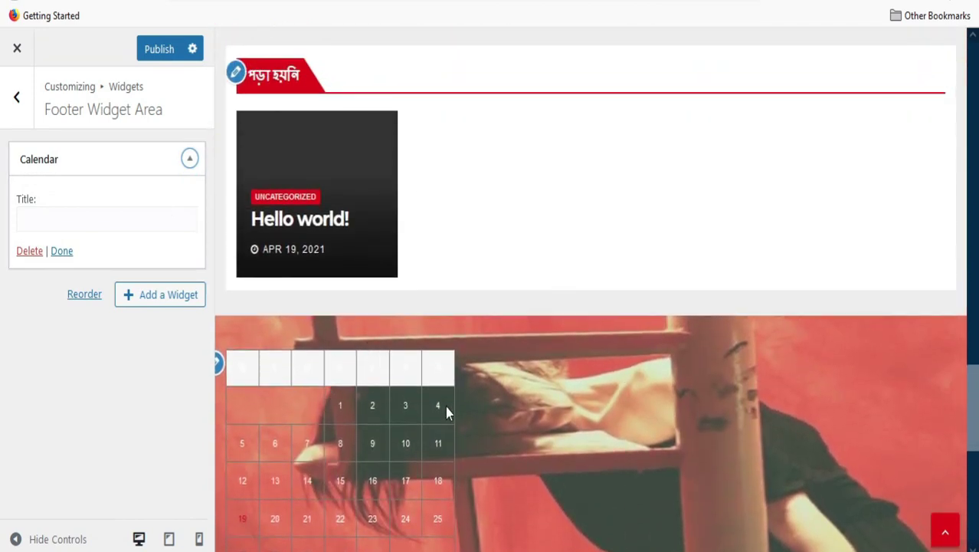
{"action": "left_click", "coordinate": [144, 295]}
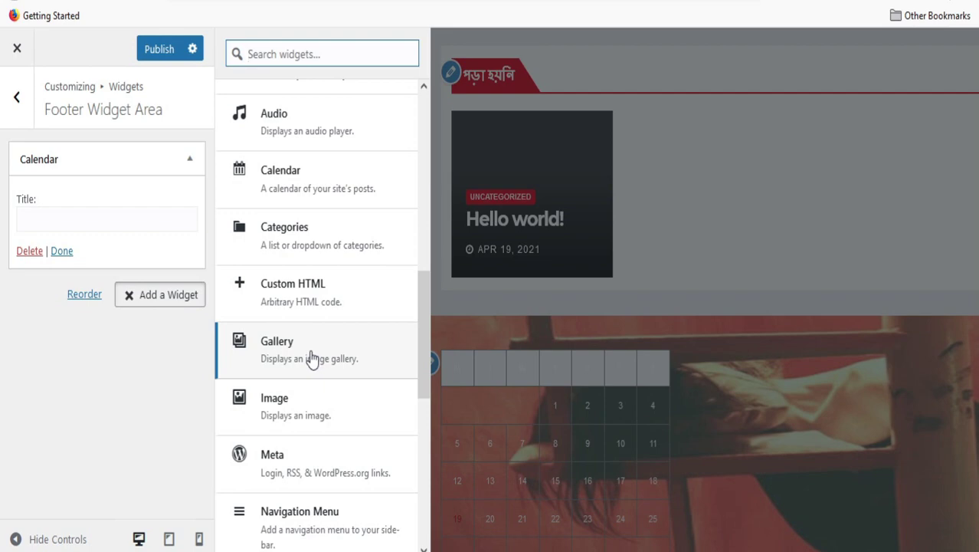
{"action": "left_click", "coordinate": [311, 359]}
{"action": "left_click", "coordinate": [229, 243]}
{"action": "left_click", "coordinate": [339, 243]}
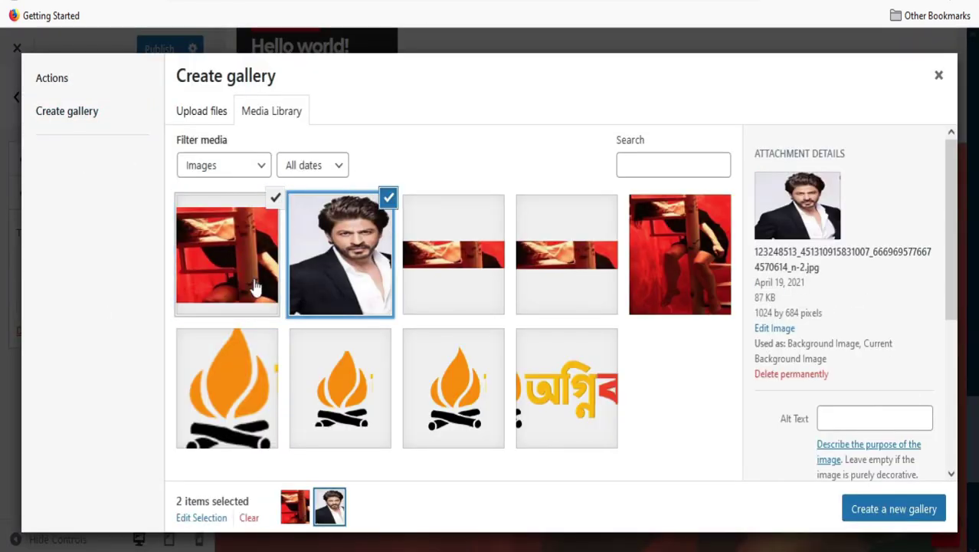
{"action": "left_click", "coordinate": [904, 508]}
{"action": "left_click", "coordinate": [939, 508]}
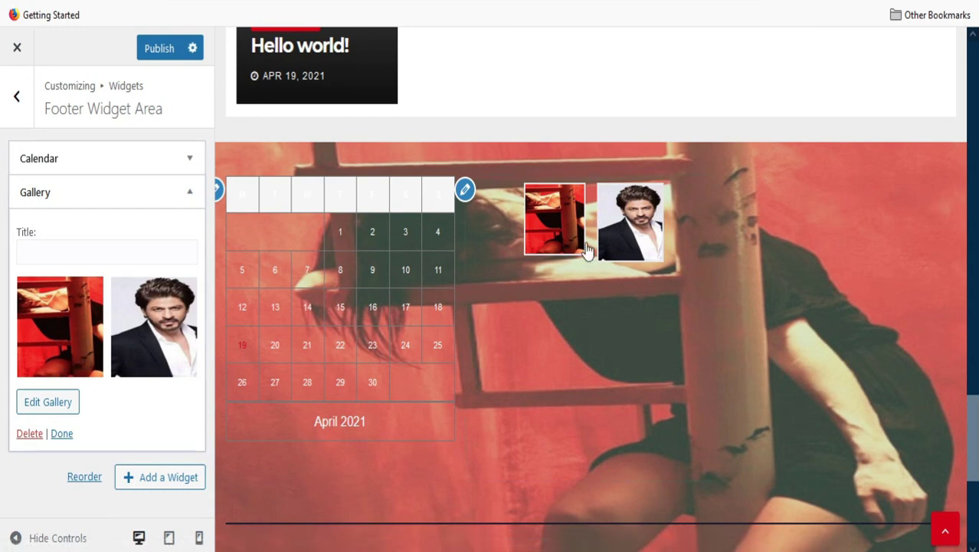
{"action": "left_click", "coordinate": [62, 434]}
Step: Add a Categories widget below the Gallery widget in the Footer Widget Area and publish the changes
{"action": "scroll", "coordinate": [868, 261], "scroll_direction": "down", "scroll_amount": 4}
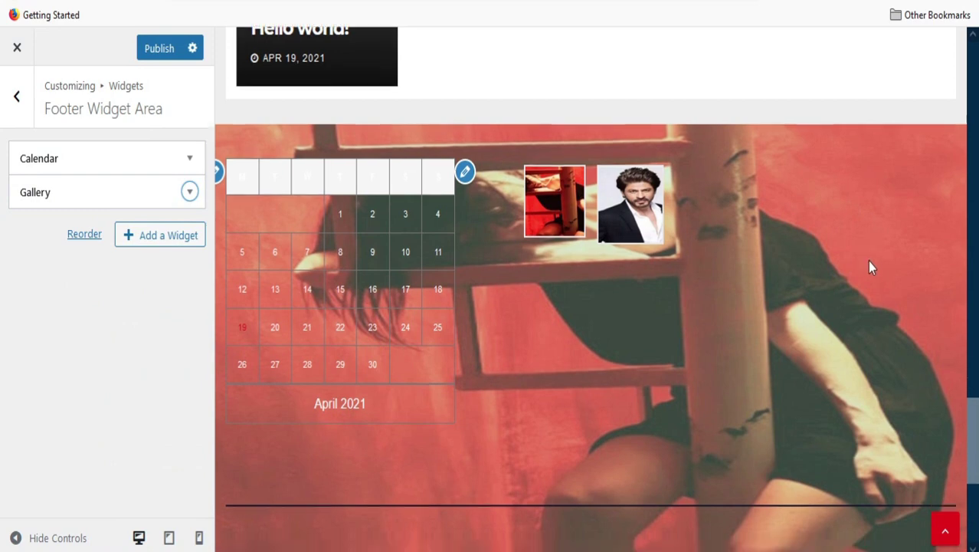
{"action": "scroll", "coordinate": [865, 264], "scroll_direction": "up", "scroll_amount": 3}
{"action": "scroll", "coordinate": [861, 241], "scroll_direction": "up", "scroll_amount": 1}
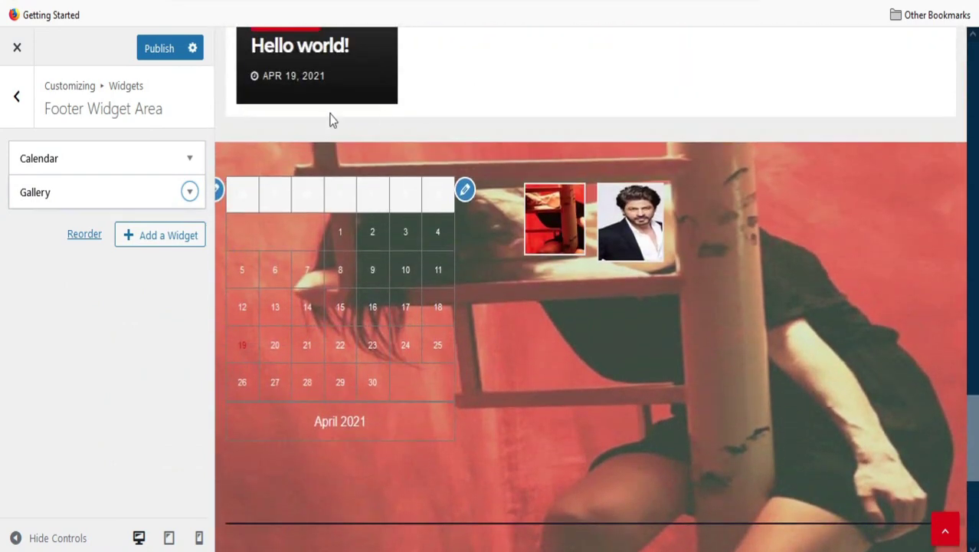
{"action": "left_click", "coordinate": [171, 239]}
{"action": "scroll", "coordinate": [300, 447], "scroll_direction": "down", "scroll_amount": 5}
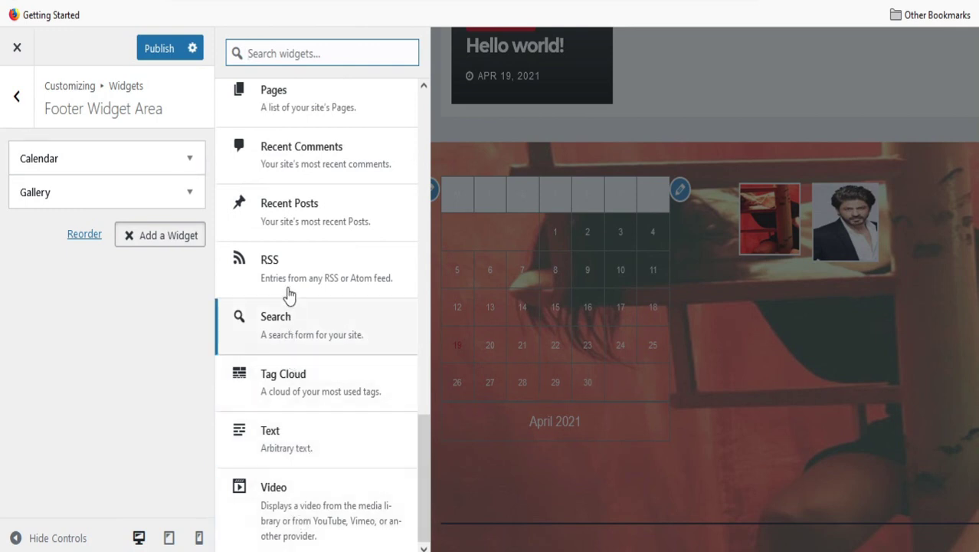
{"action": "scroll", "coordinate": [310, 222], "scroll_direction": "up", "scroll_amount": 6}
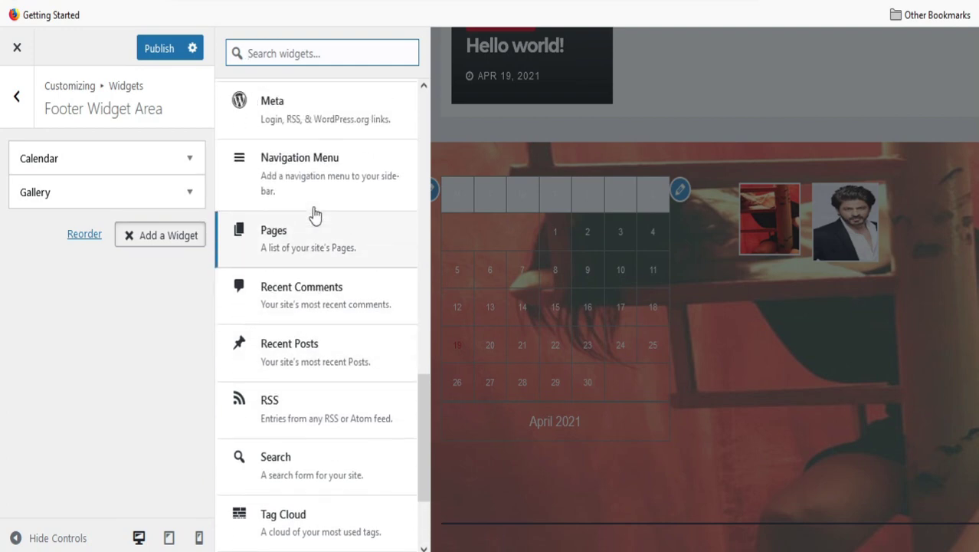
{"action": "left_click", "coordinate": [333, 261]}
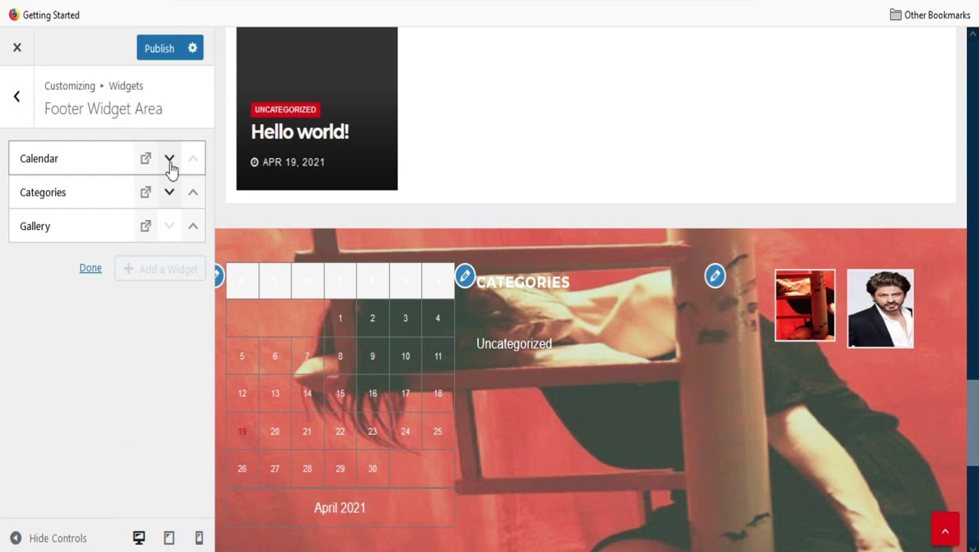
{"action": "left_click", "coordinate": [169, 159]}
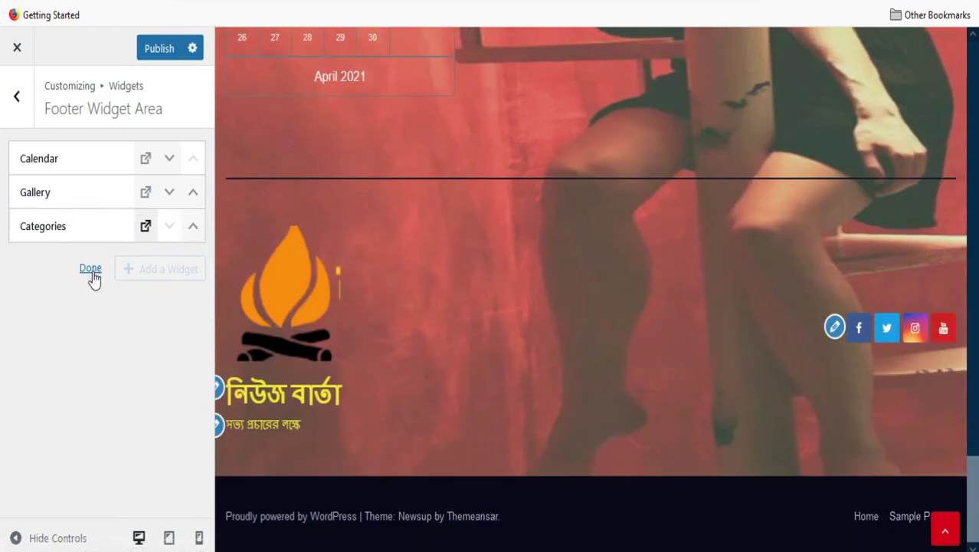
{"action": "left_click", "coordinate": [147, 50]}
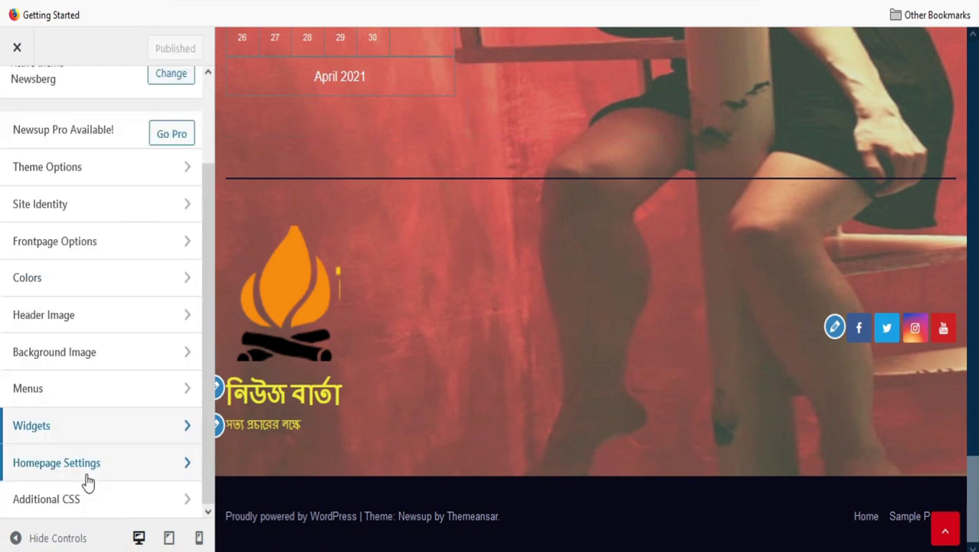
Step: Review the homepage display options in the Homepage Settings
{"action": "left_click", "coordinate": [94, 470]}
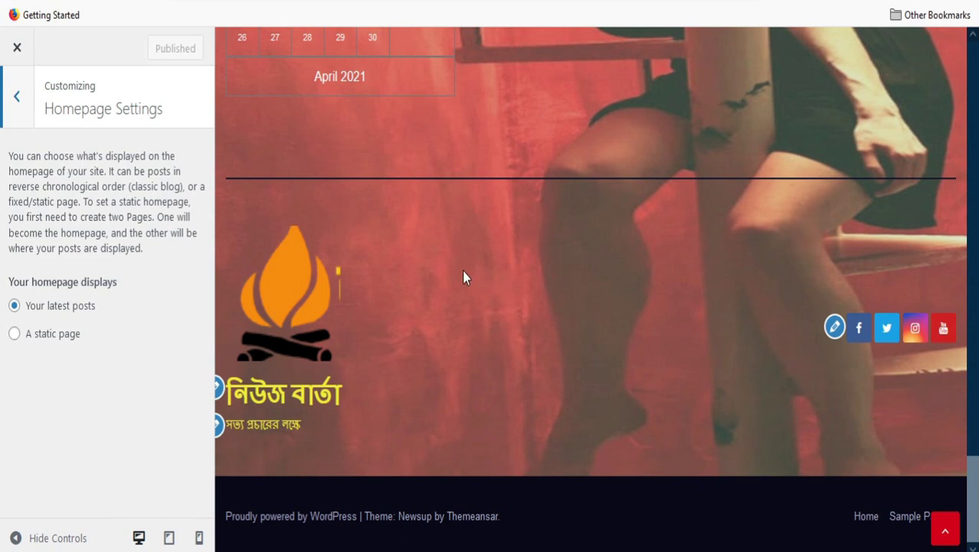
{"action": "left_click", "coordinate": [15, 98]}
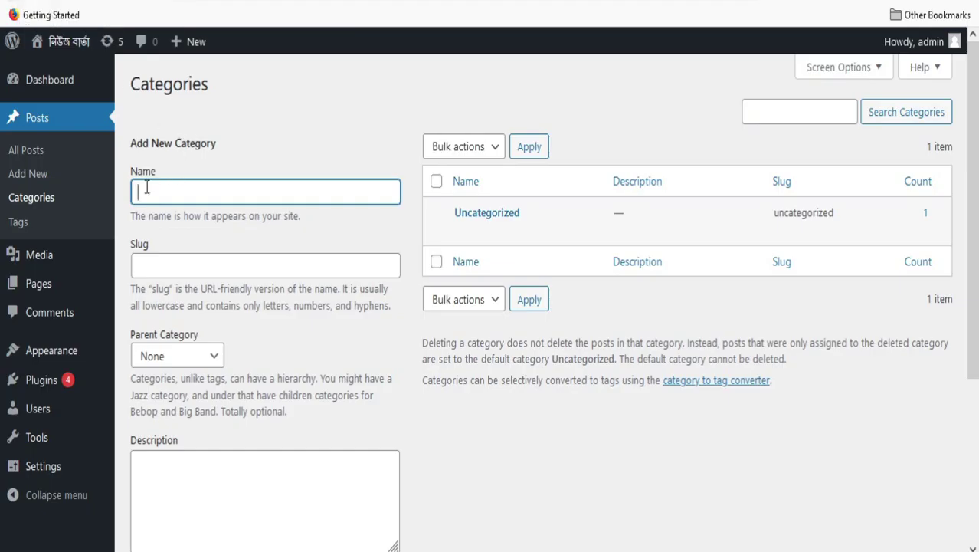
Step: Create a page titled "about us", paste the Bengali description of the site's purpose as its text and publish it
{"action": "mouse_move", "coordinate": [44, 287]}
{"action": "left_click", "coordinate": [165, 293]}
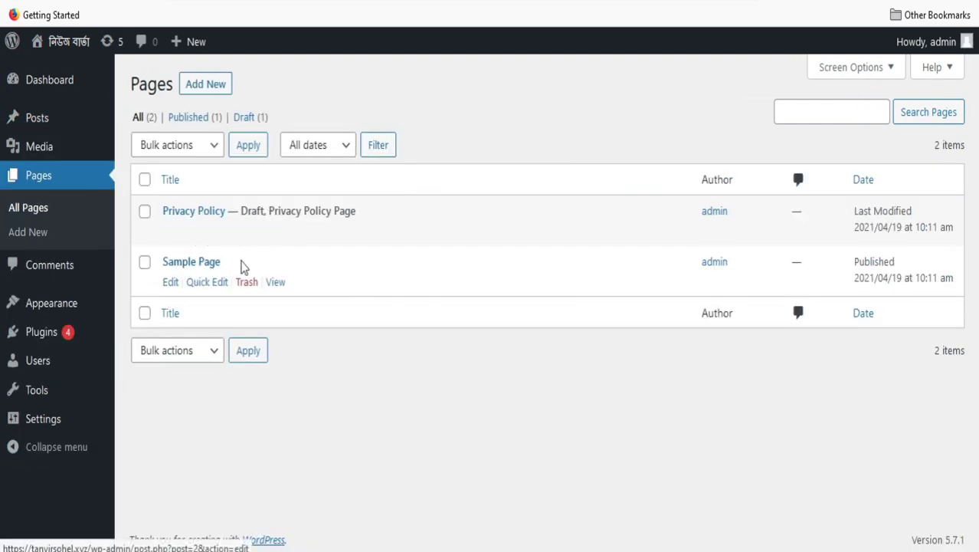
{"action": "left_click", "coordinate": [202, 86]}
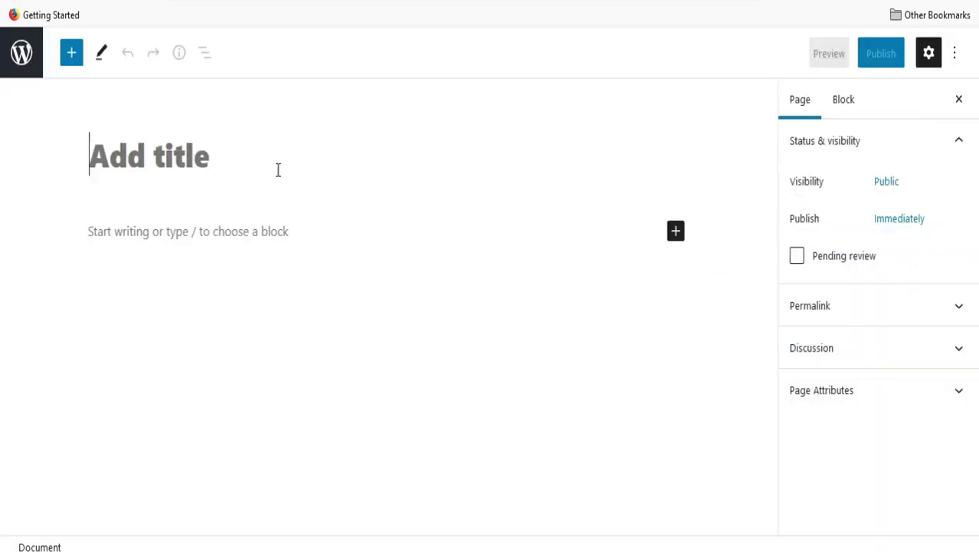
{"action": "type", "text": "about us"}
{"action": "left_click", "coordinate": [146, 232]}
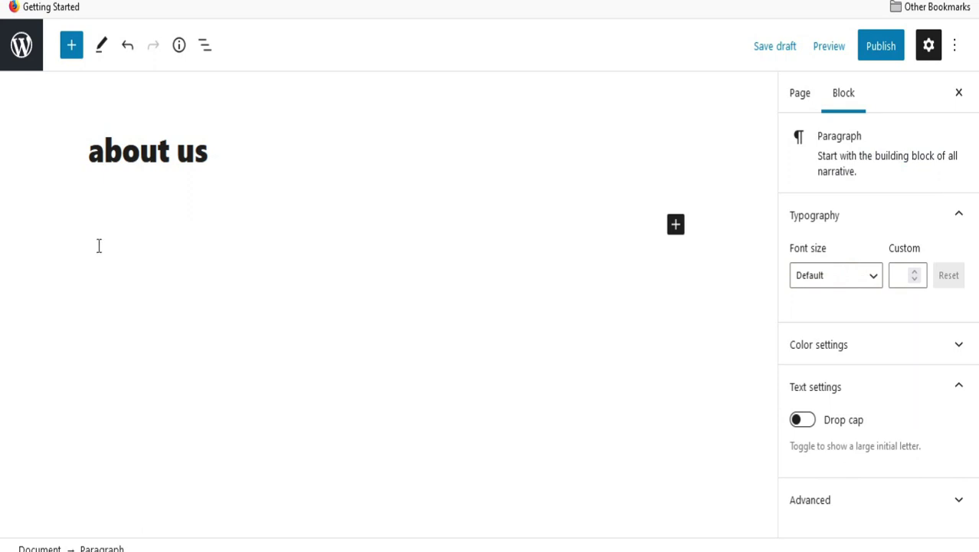
{"action": "key", "text": "ctrl+v"}
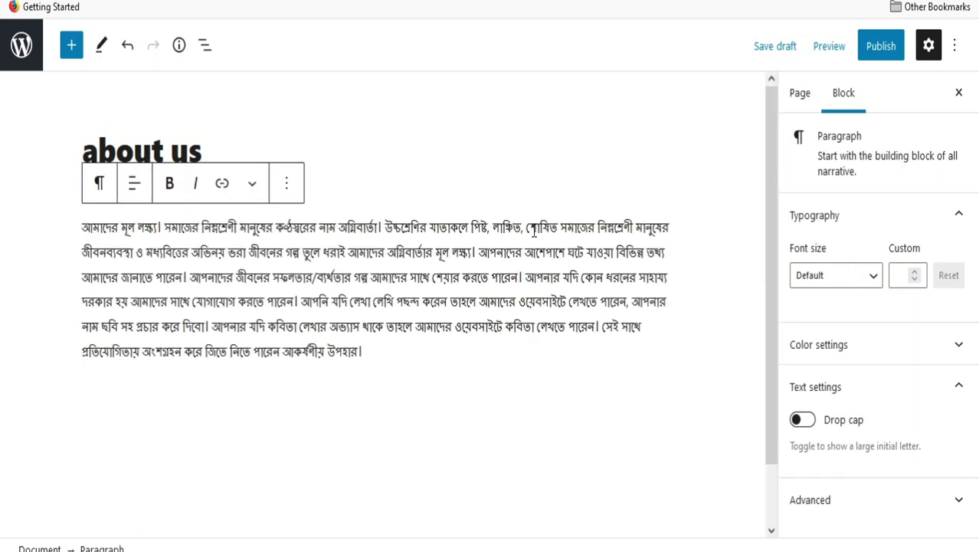
{"action": "left_click", "coordinate": [880, 48]}
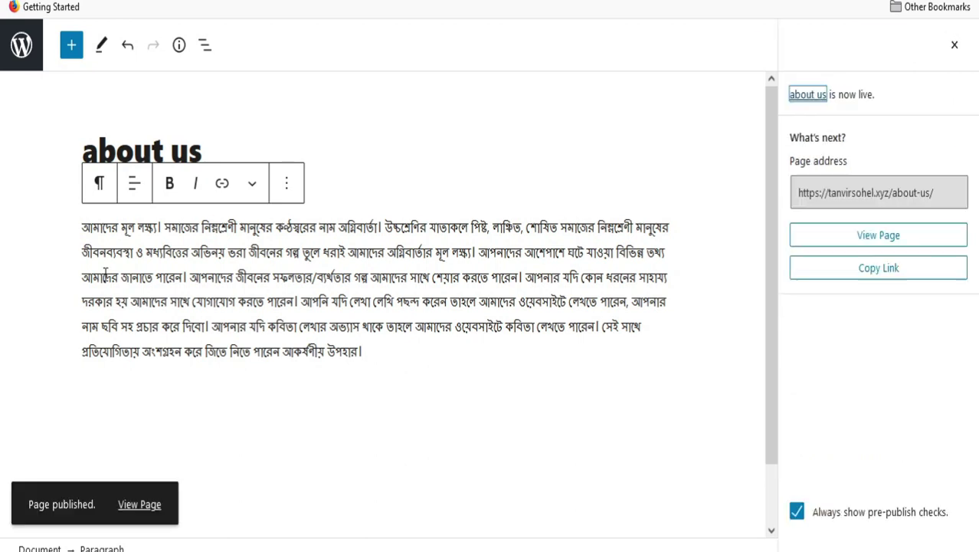
Step: View the published "about us" page on the live site and look through its content and layout
{"action": "left_click", "coordinate": [140, 506]}
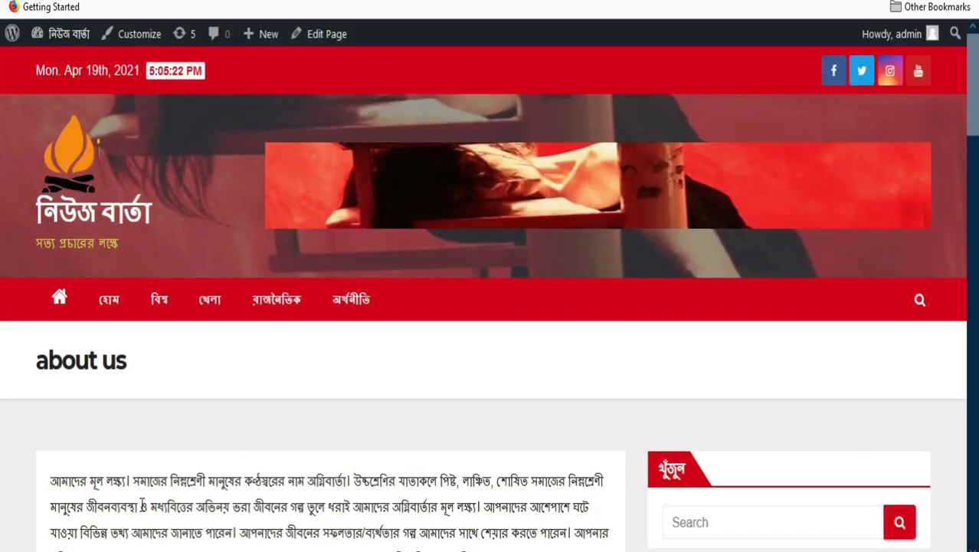
{"action": "scroll", "coordinate": [277, 458], "scroll_direction": "down", "scroll_amount": 5}
{"action": "scroll", "coordinate": [366, 260], "scroll_direction": "up", "scroll_amount": 5}
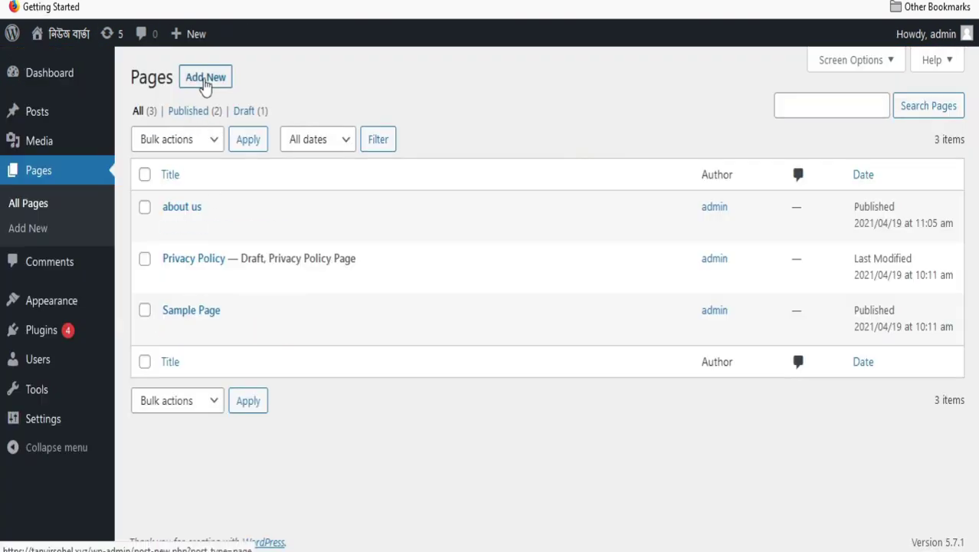
Step: Create a page titled "contact us" without body text, publish it and return to the page list
{"action": "left_click", "coordinate": [205, 79]}
{"action": "type", "text": "contact us"}
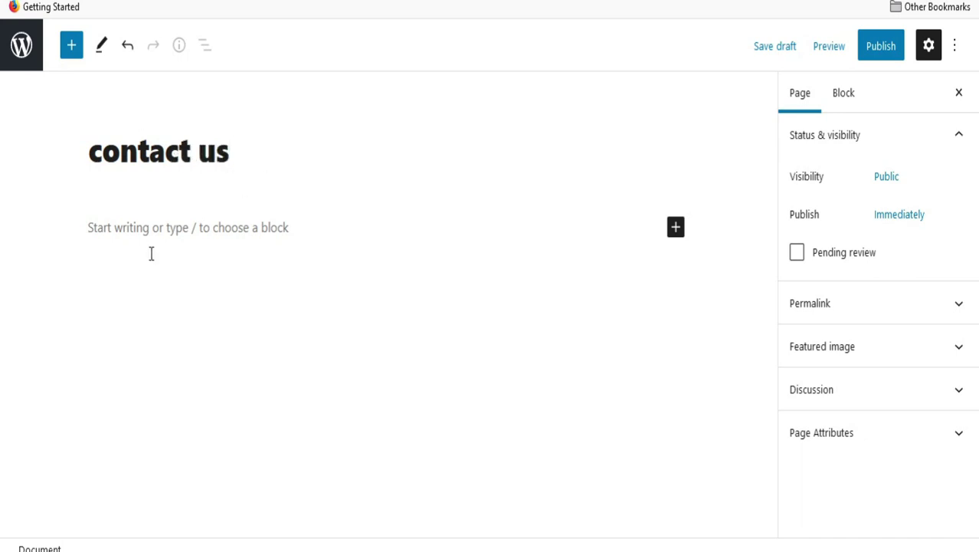
{"action": "left_click", "coordinate": [881, 46]}
{"action": "left_click", "coordinate": [832, 46]}
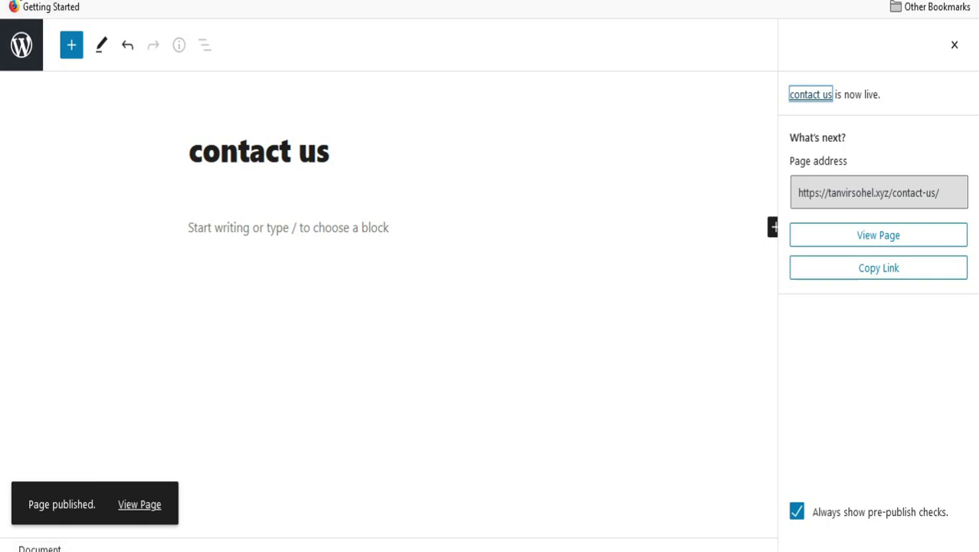
{"action": "left_click", "coordinate": [21, 46]}
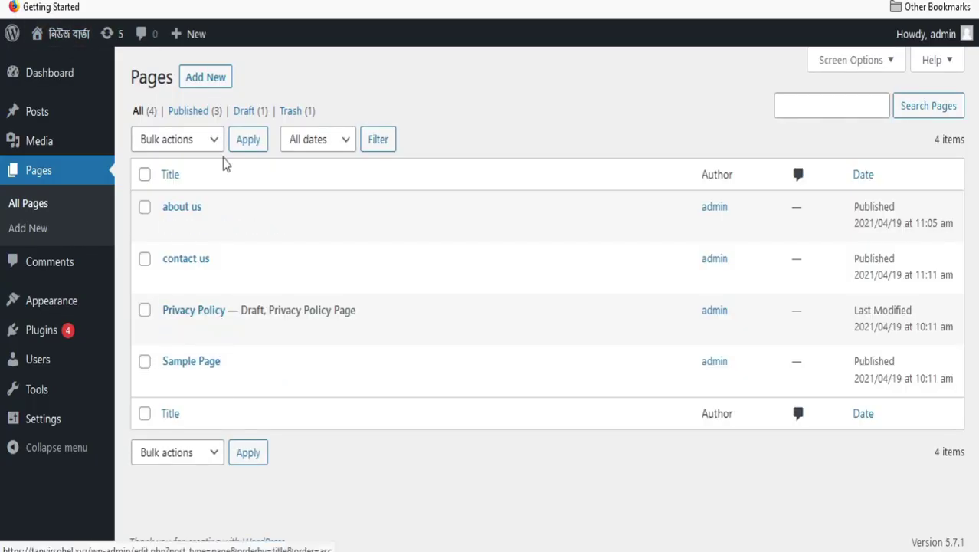
Step: Create a page titled "terms&conditions" without body text and publish it
{"action": "left_click", "coordinate": [206, 80]}
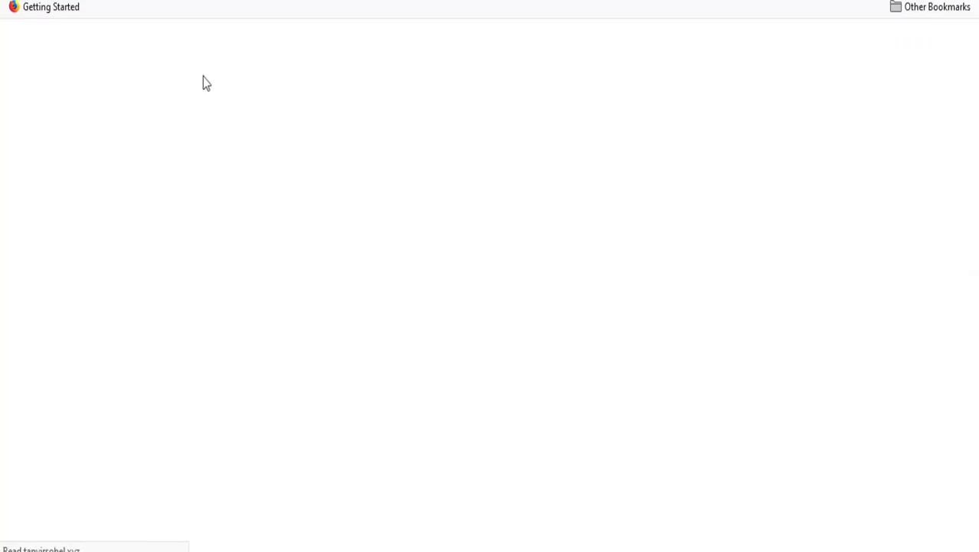
{"action": "type", "text": "terms&cond"}
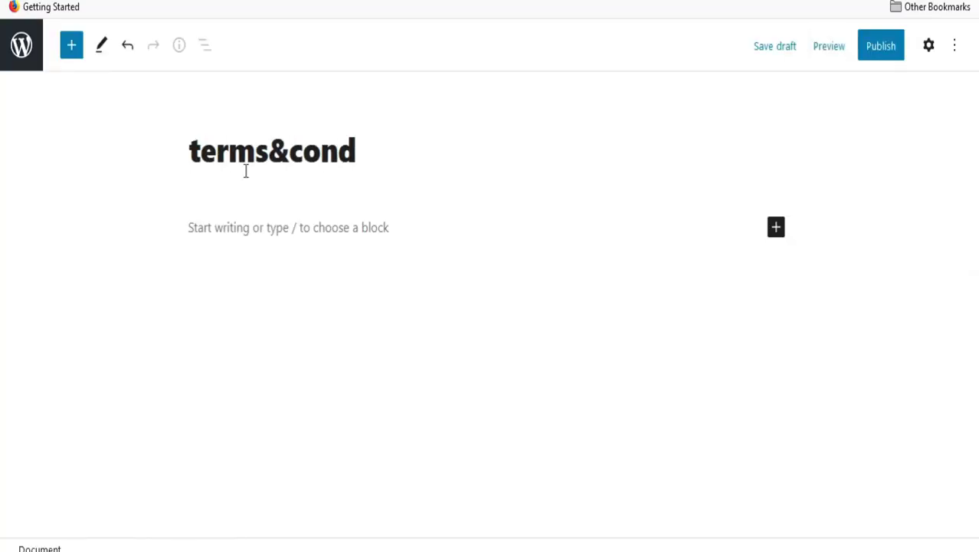
{"action": "type", "text": "itions"}
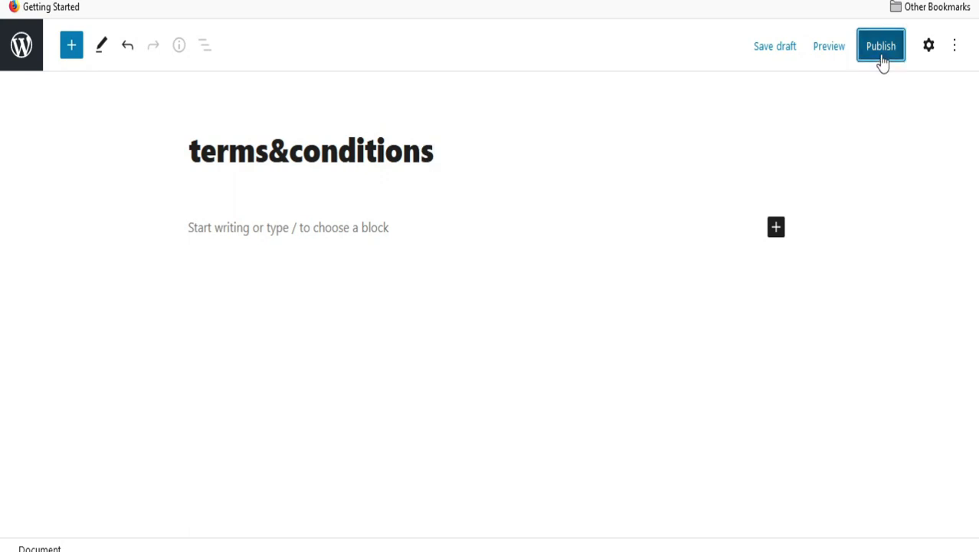
{"action": "left_click", "coordinate": [881, 47]}
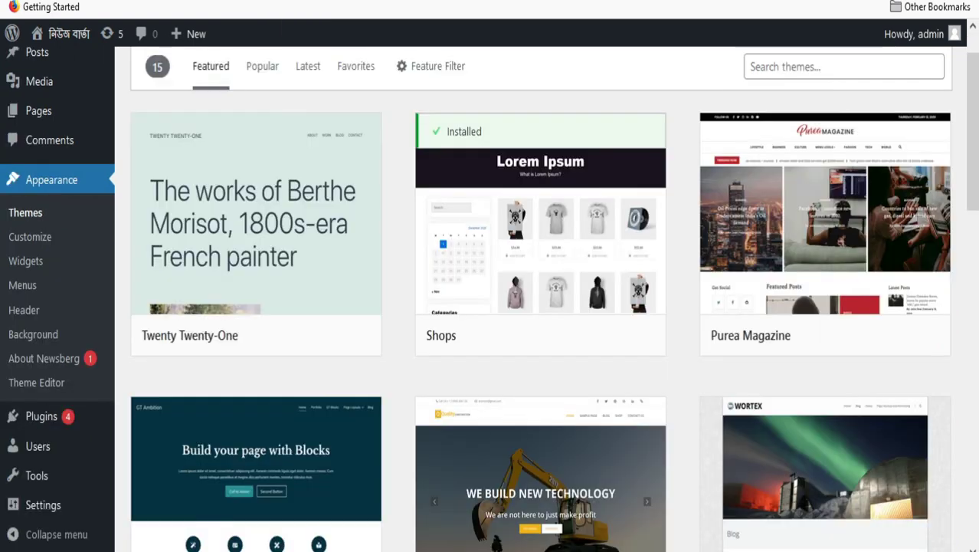
Step: Visit the live site and examine the homepage down to the page links in the footer
{"action": "mouse_move", "coordinate": [66, 33]}
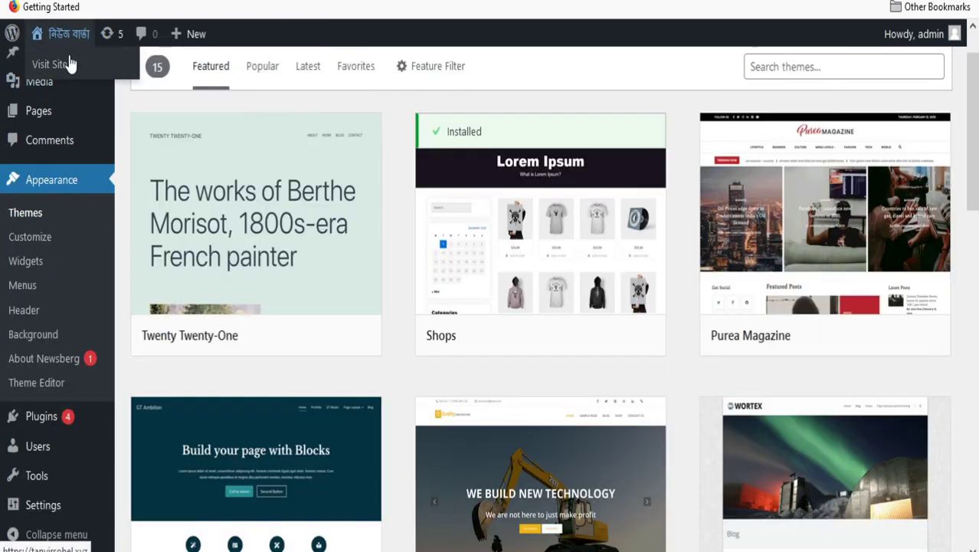
{"action": "left_click", "coordinate": [67, 63]}
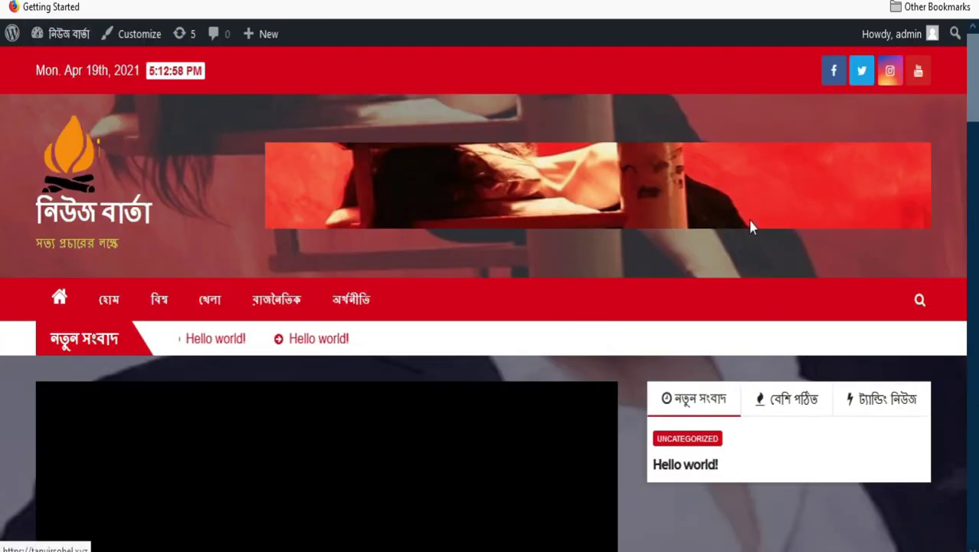
{"action": "scroll", "coordinate": [639, 253], "scroll_direction": "down", "scroll_amount": 5}
{"action": "scroll", "coordinate": [639, 251], "scroll_direction": "down", "scroll_amount": 10}
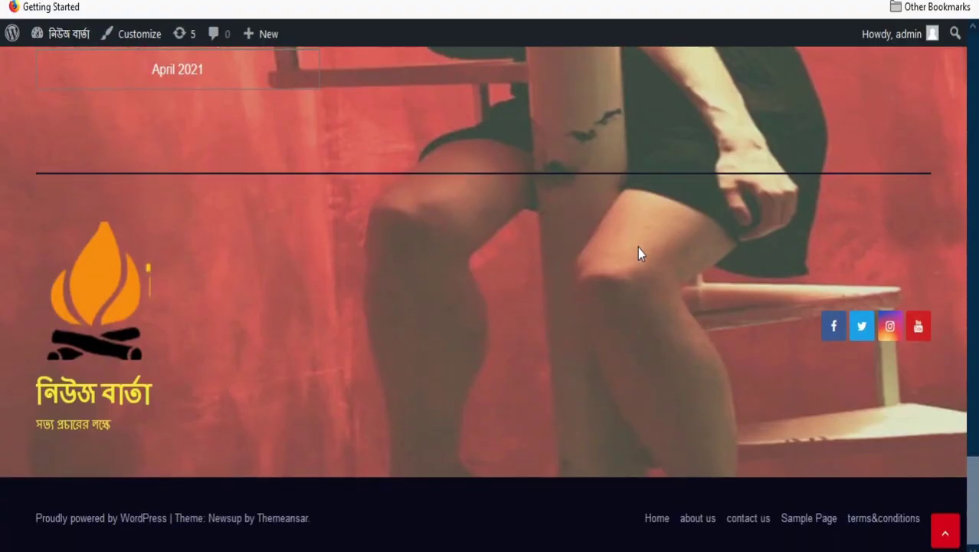
{"action": "scroll", "coordinate": [638, 245], "scroll_direction": "up", "scroll_amount": 5}
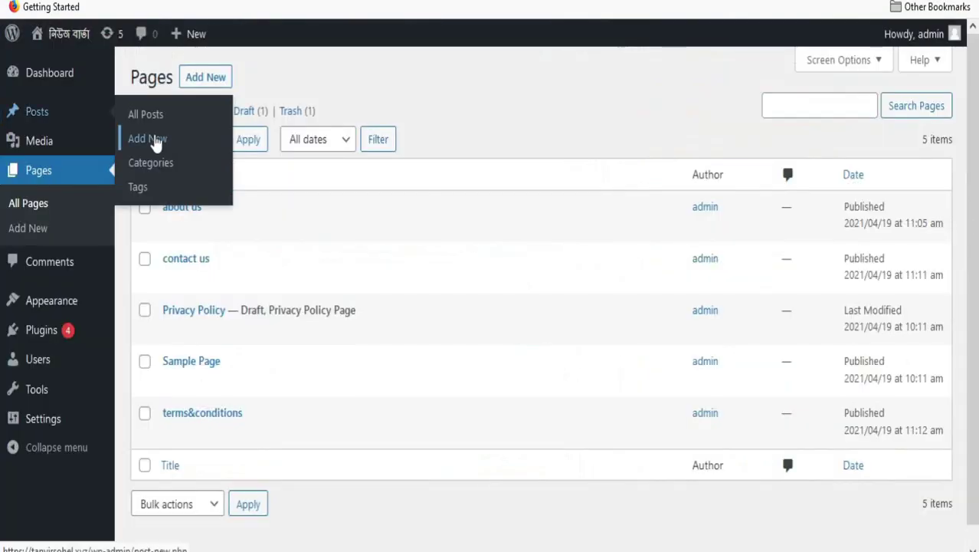
Step: Create an illustrated news post, copy its opening words যমুনা নদীর মাঝে জেগে উঠা দ্বীপে বসবাস করে কিছু জনগোষ্ঠী into the title, and publish it
{"action": "left_click", "coordinate": [153, 142]}
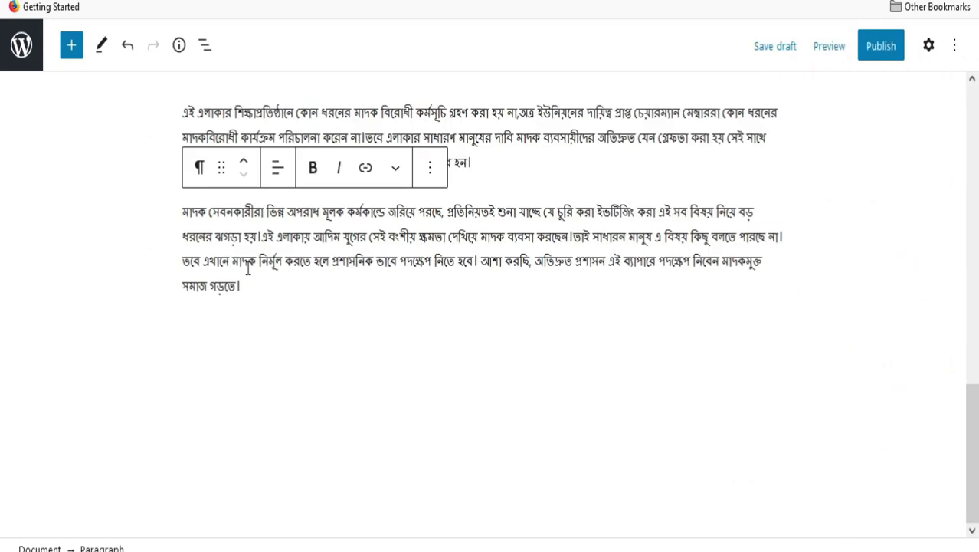
{"action": "left_click_drag", "start_coordinate": [437, 331], "coordinate": [181, 331]}
{"action": "key", "text": "ctrl+c"}
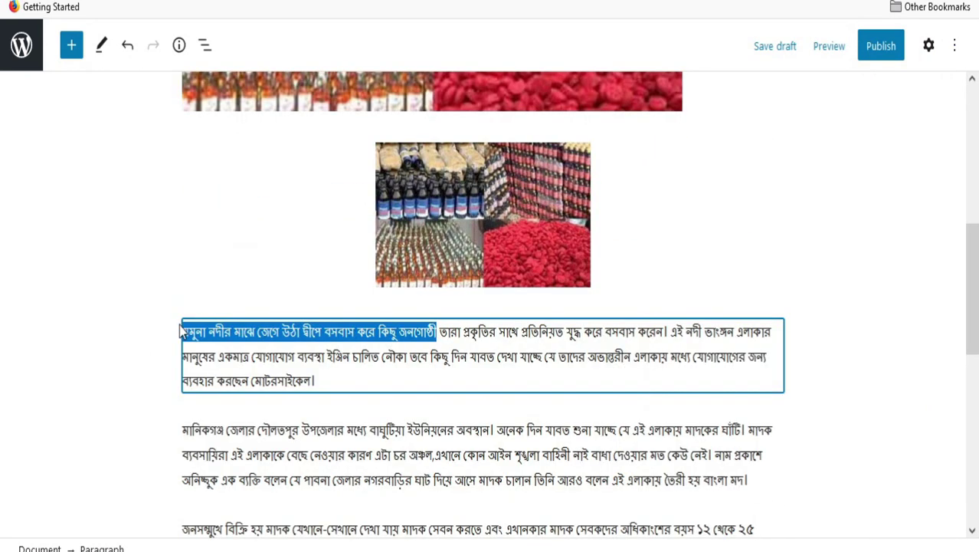
{"action": "scroll", "coordinate": [268, 230], "scroll_direction": "up", "scroll_amount": 6}
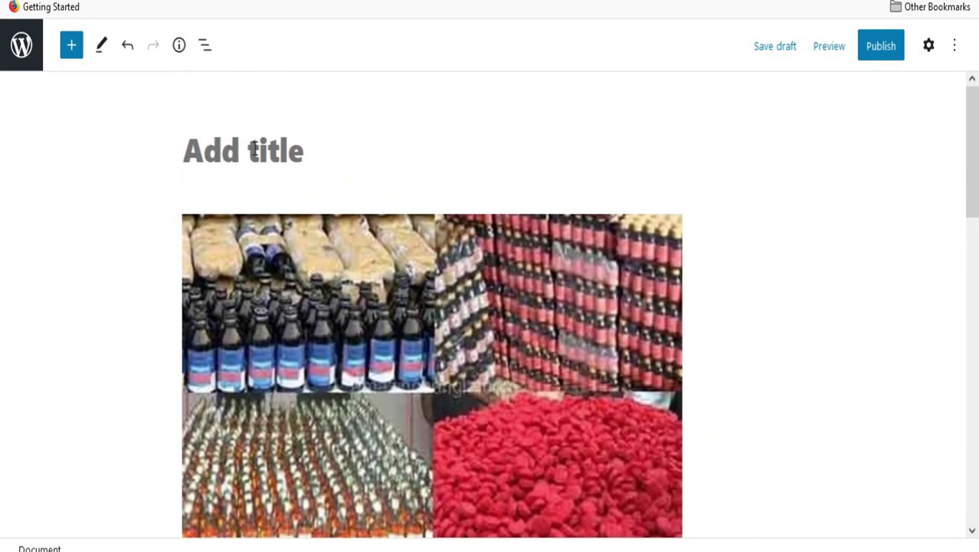
{"action": "left_click", "coordinate": [252, 150]}
{"action": "key", "text": "ctrl+v"}
{"action": "left_click", "coordinate": [880, 46]}
{"action": "left_click", "coordinate": [835, 46]}
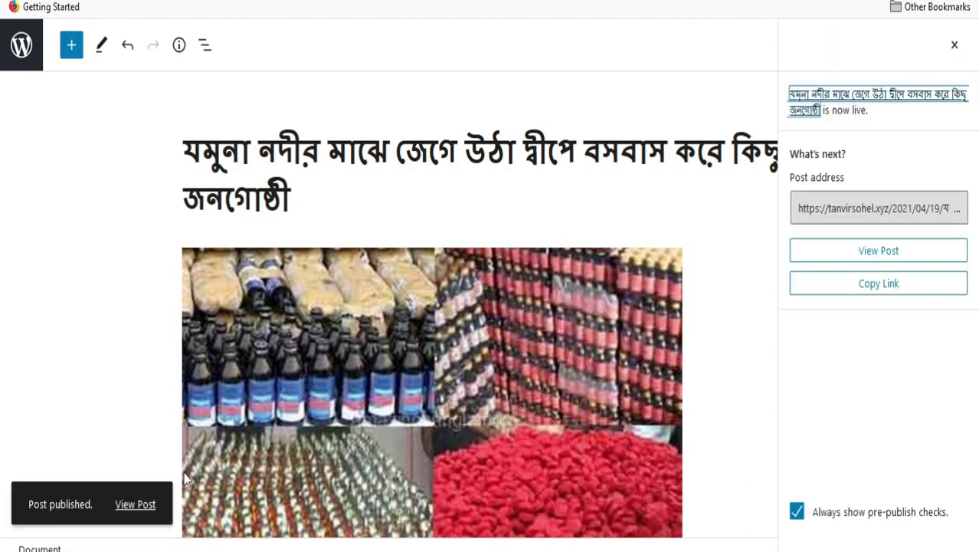
Step: Open the published post on the live site, then return to the dashboard to prepare another news post
{"action": "left_click", "coordinate": [132, 507]}
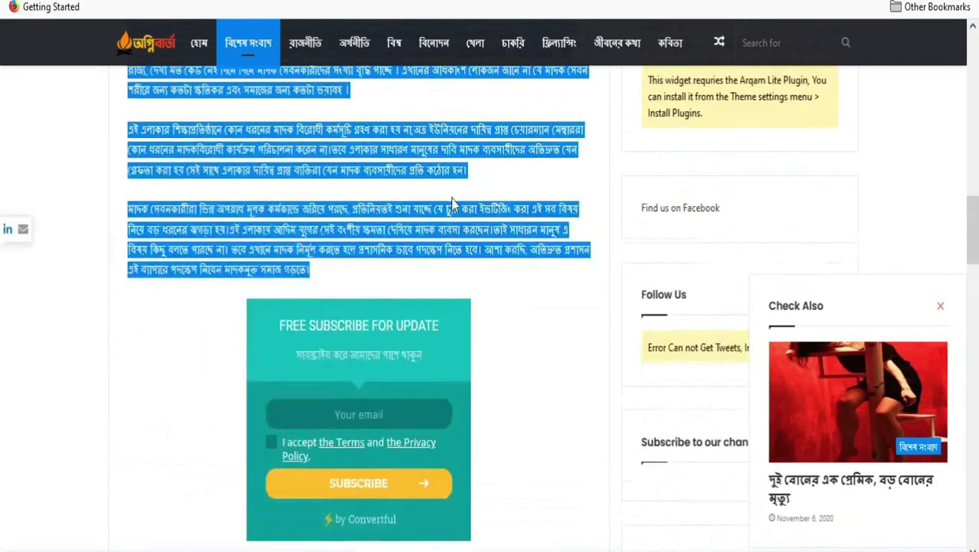
{"action": "scroll", "coordinate": [612, 147], "scroll_direction": "up", "scroll_amount": 3}
{"action": "scroll", "coordinate": [612, 147], "scroll_direction": "up", "scroll_amount": 10}
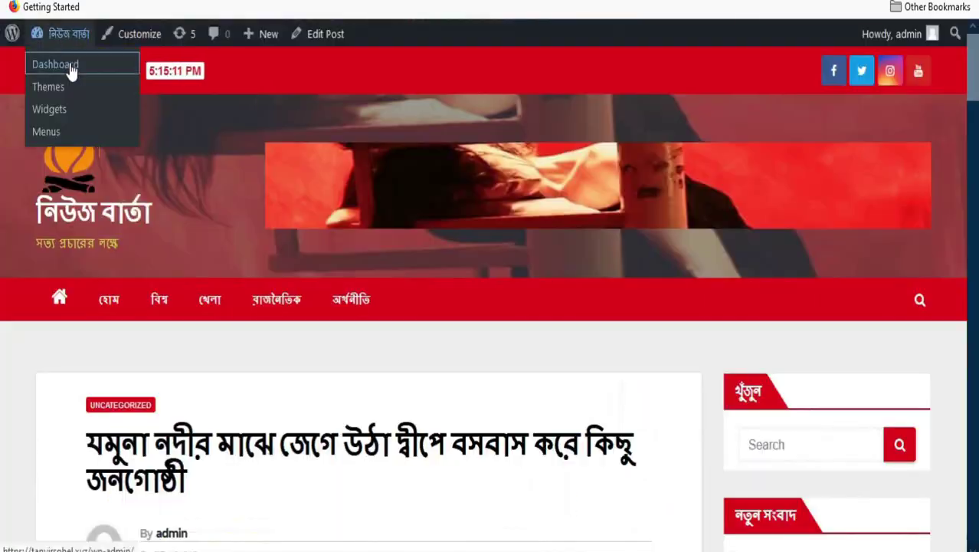
{"action": "left_click", "coordinate": [49, 64]}
{"action": "left_click", "coordinate": [69, 178]}
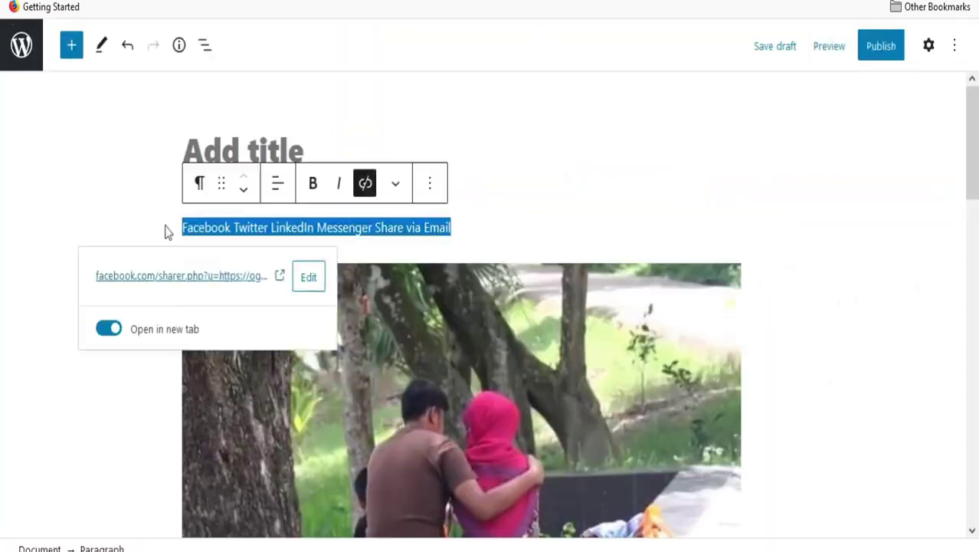
Step: Delete the pasted line of social share links above the new post's image and activate the empty title field
{"action": "key", "text": "Delete"}
{"action": "left_click", "coordinate": [292, 159]}
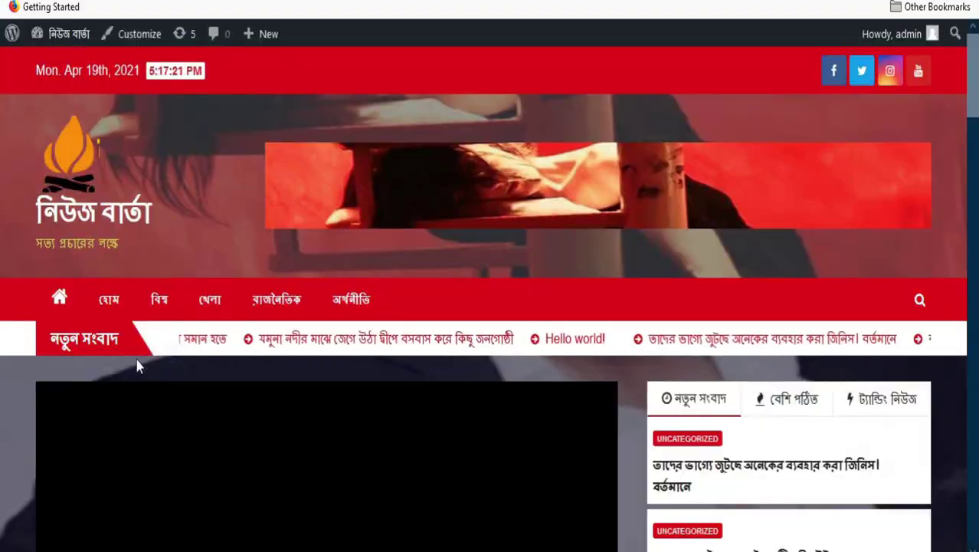
Step: Publish the news post titled থমত এই ওয়েবসাইটে আপনার অনেকগুলো এডের যে
{"action": "scroll", "coordinate": [642, 237], "scroll_direction": "down", "scroll_amount": 4}
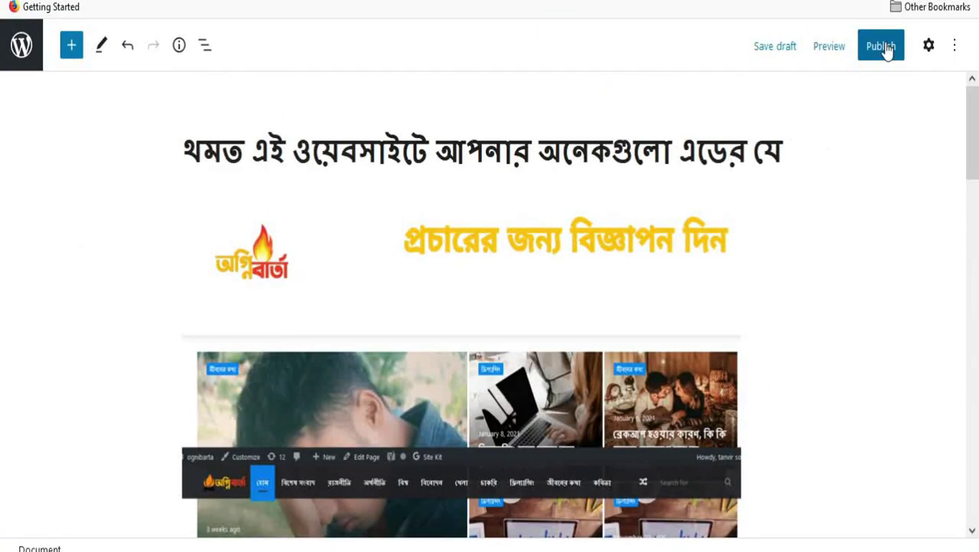
{"action": "left_click", "coordinate": [883, 46]}
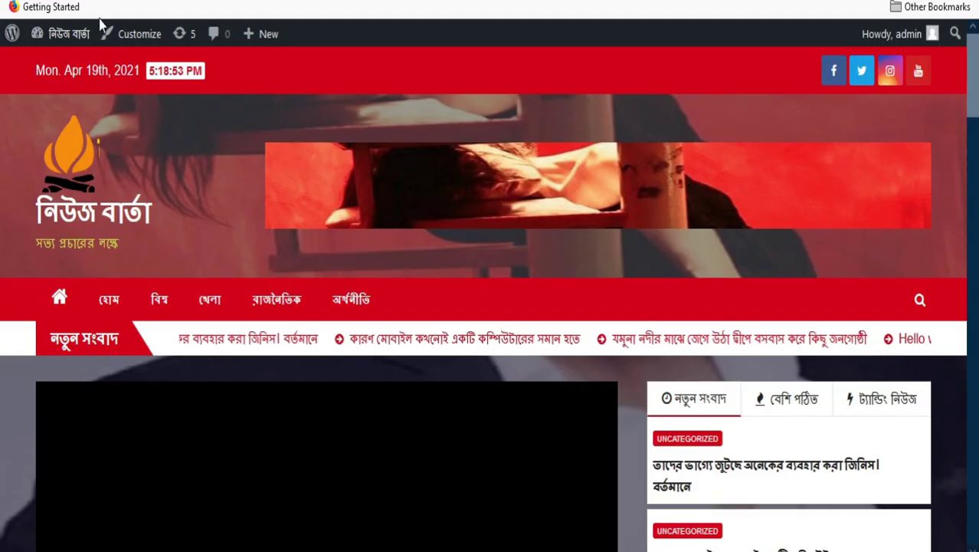
Step: Look over the live homepage's news listing down to the পড়া হয়নি section and return to the header
{"action": "scroll", "coordinate": [415, 221], "scroll_direction": "down", "scroll_amount": 10}
{"action": "scroll", "coordinate": [416, 224], "scroll_direction": "up", "scroll_amount": 6}
{"action": "scroll", "coordinate": [417, 224], "scroll_direction": "down", "scroll_amount": 5}
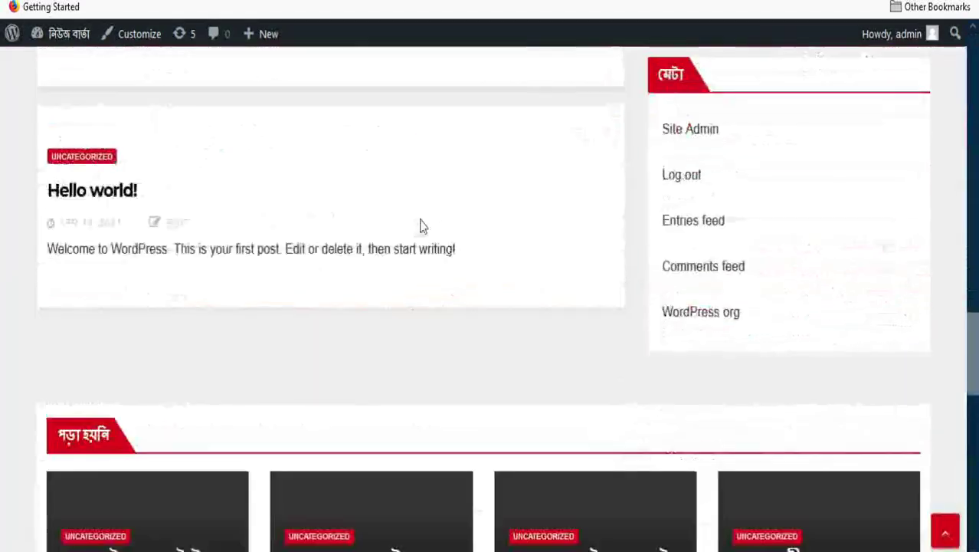
{"action": "scroll", "coordinate": [422, 223], "scroll_direction": "up", "scroll_amount": 10}
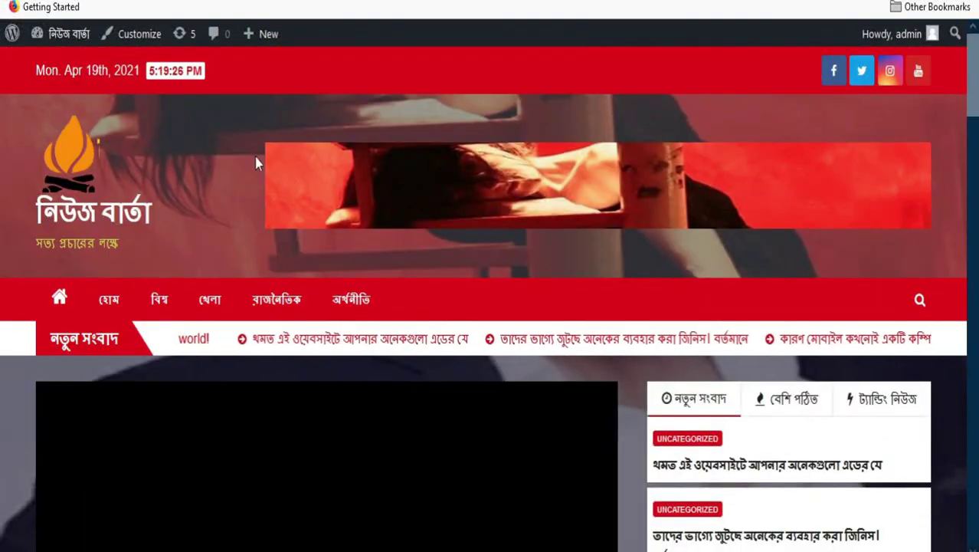
Step: Examine the updated homepage from the header and featured slider through the news list to the footer's social icons and page links
{"action": "scroll", "coordinate": [452, 156], "scroll_direction": "down", "scroll_amount": 2}
{"action": "scroll", "coordinate": [453, 154], "scroll_direction": "up", "scroll_amount": 2}
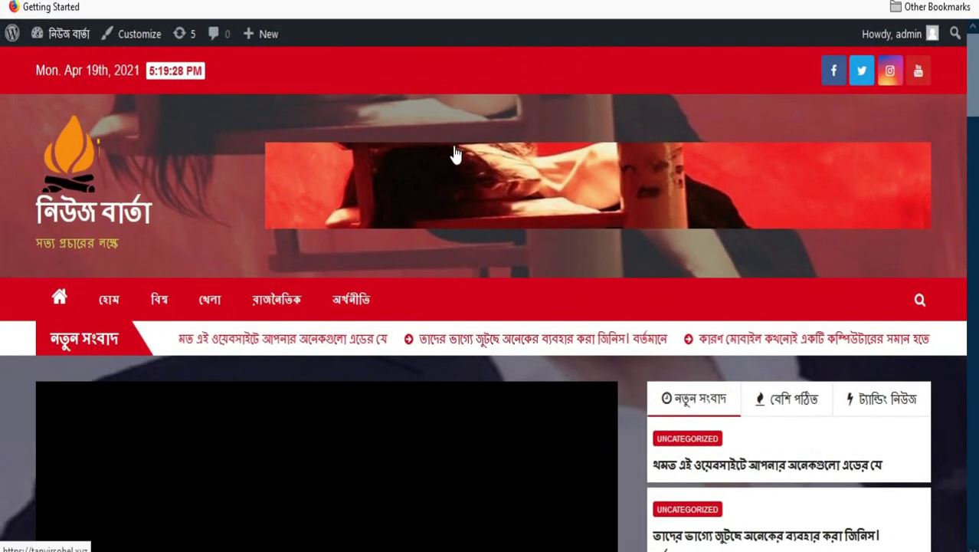
{"action": "scroll", "coordinate": [440, 134], "scroll_direction": "down", "scroll_amount": 5}
{"action": "scroll", "coordinate": [454, 136], "scroll_direction": "down", "scroll_amount": 8}
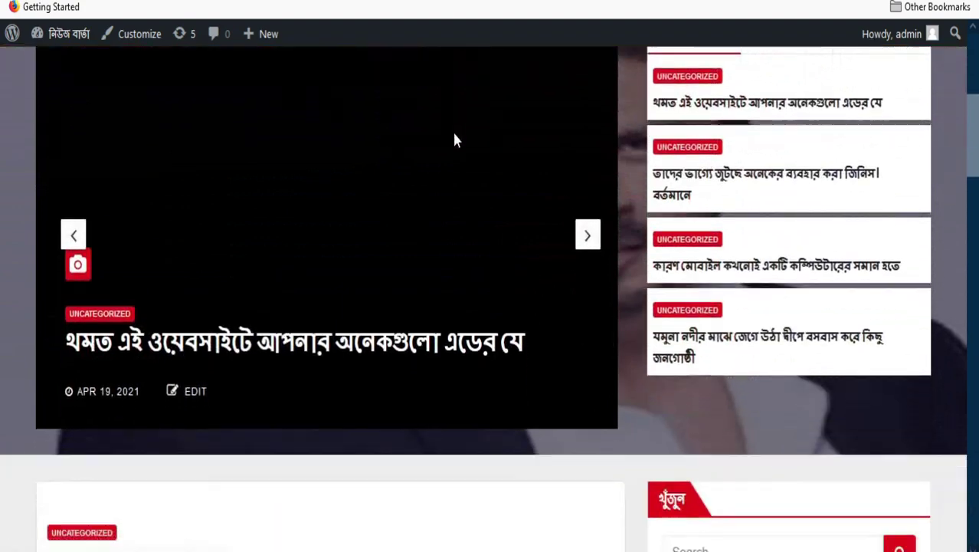
{"action": "scroll", "coordinate": [454, 146], "scroll_direction": "down", "scroll_amount": 10}
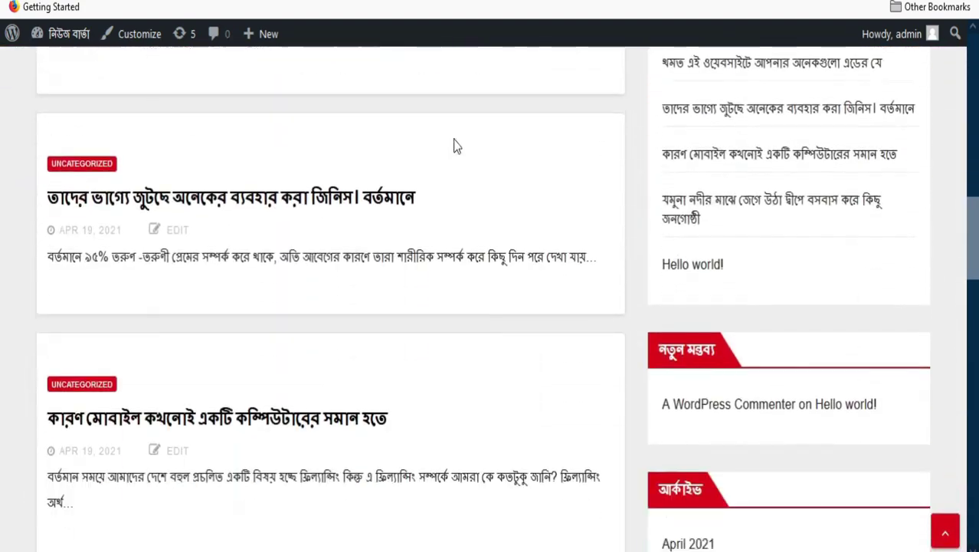
{"action": "scroll", "coordinate": [455, 146], "scroll_direction": "down", "scroll_amount": 10}
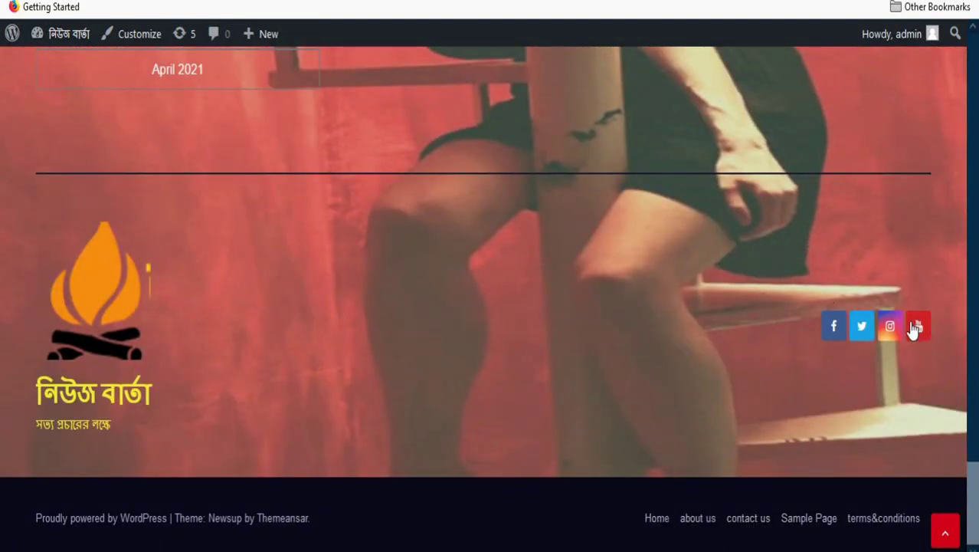
{"action": "scroll", "coordinate": [416, 319], "scroll_direction": "up", "scroll_amount": 5}
{"action": "scroll", "coordinate": [416, 318], "scroll_direction": "up", "scroll_amount": 10}
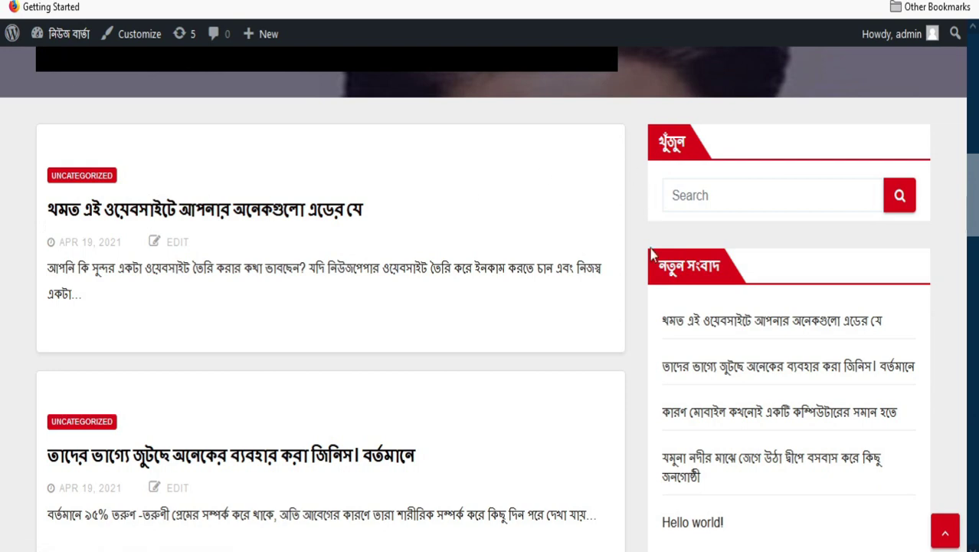
{"action": "scroll", "coordinate": [330, 350], "scroll_direction": "up", "scroll_amount": 5}
{"action": "scroll", "coordinate": [732, 315], "scroll_direction": "up", "scroll_amount": 5}
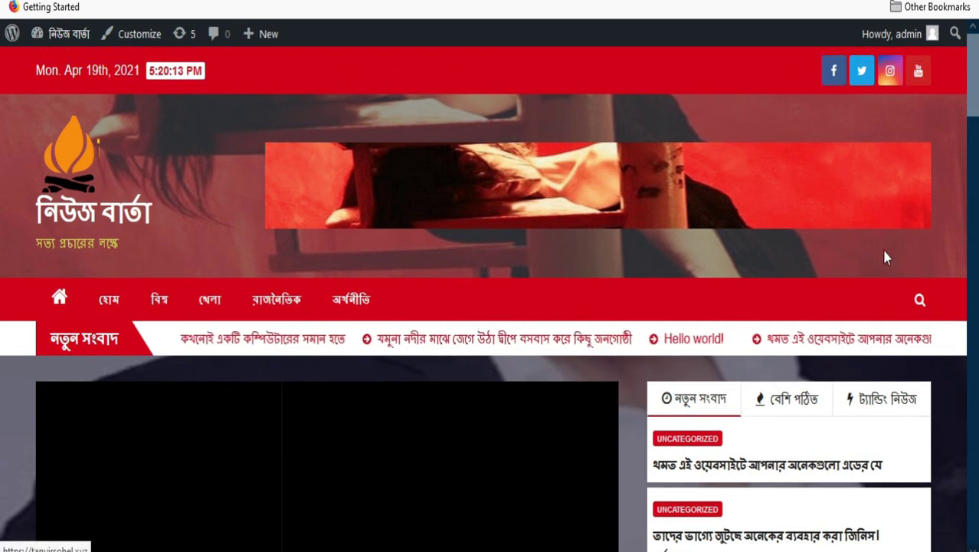
Step: Open the header search box and examine the homepage's sidebar widgets for search, recent news, comments, archives, categories and meta
{"action": "left_click", "coordinate": [919, 300]}
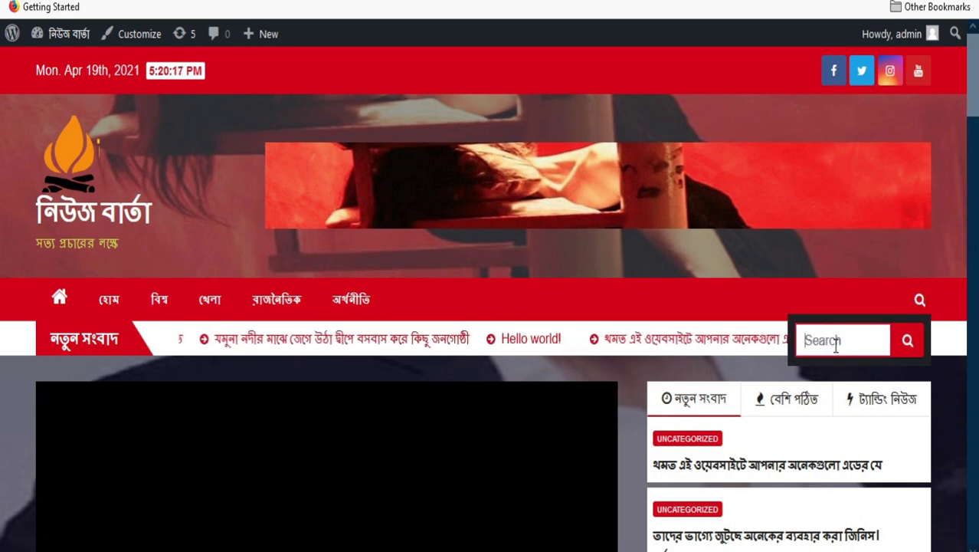
{"action": "scroll", "coordinate": [839, 348], "scroll_direction": "down", "scroll_amount": 5}
{"action": "scroll", "coordinate": [842, 352], "scroll_direction": "down", "scroll_amount": 4}
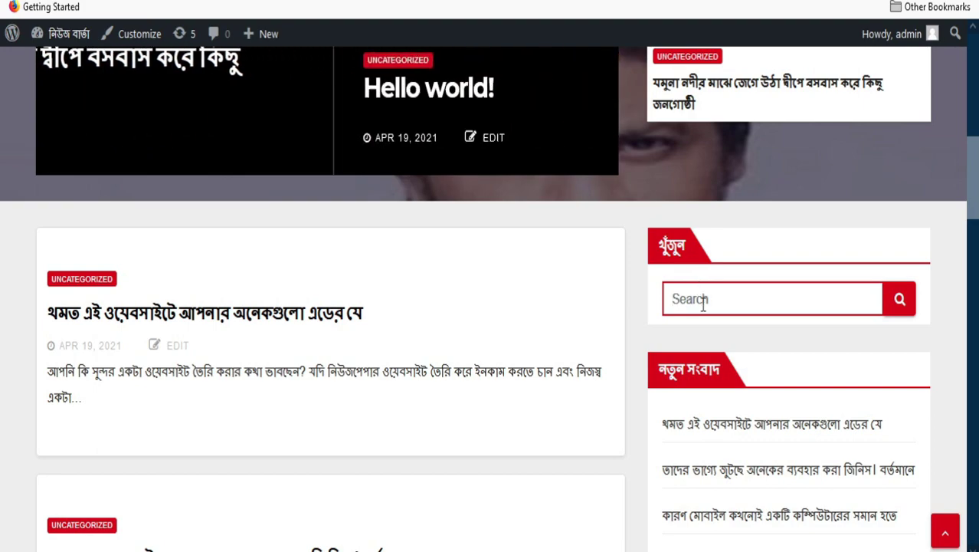
{"action": "scroll", "coordinate": [704, 306], "scroll_direction": "down", "scroll_amount": 8}
{"action": "scroll", "coordinate": [703, 312], "scroll_direction": "down", "scroll_amount": 7}
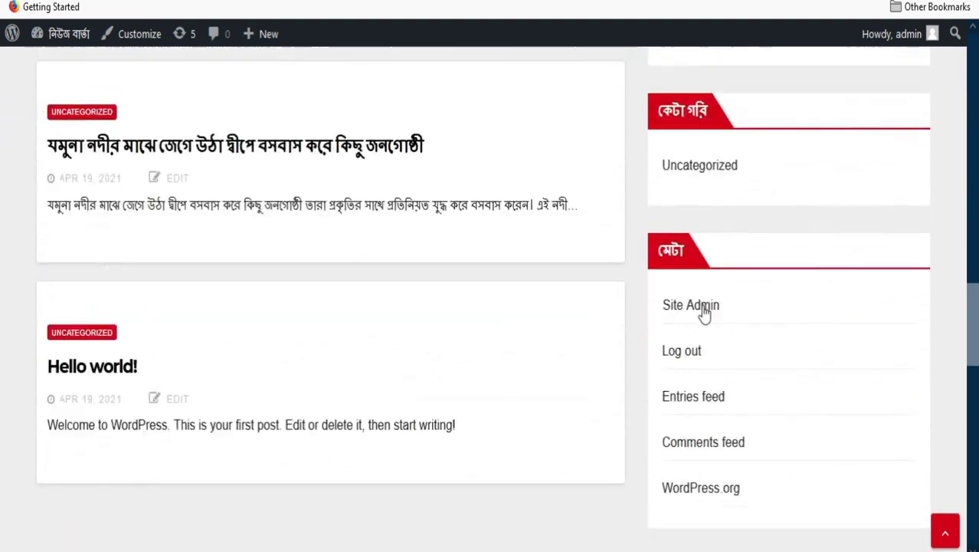
{"action": "scroll", "coordinate": [701, 312], "scroll_direction": "up", "scroll_amount": 5}
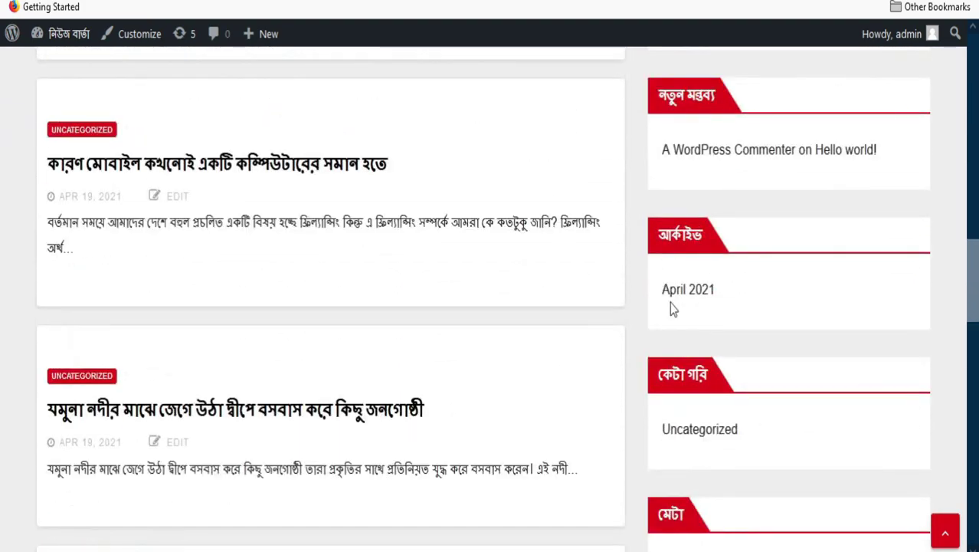
{"action": "scroll", "coordinate": [710, 299], "scroll_direction": "up", "scroll_amount": 8}
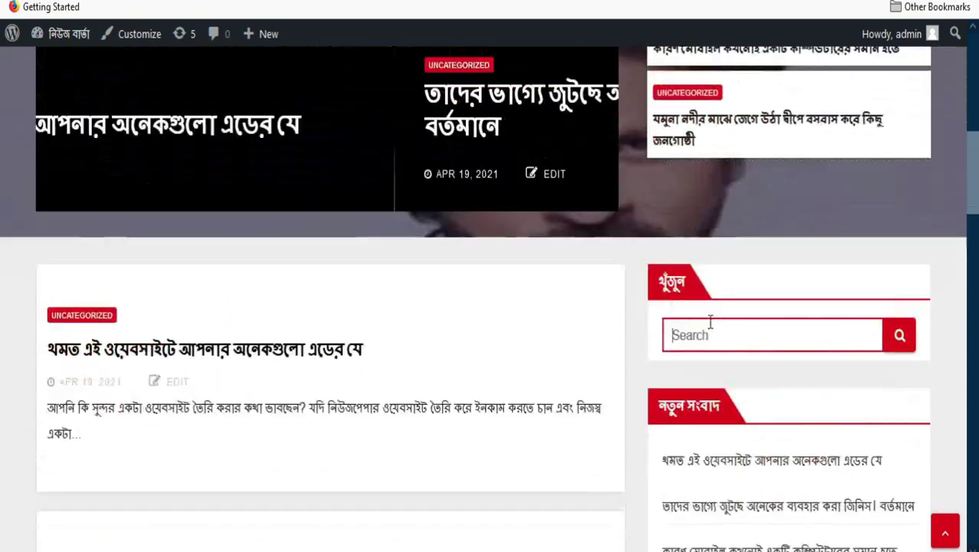
{"action": "scroll", "coordinate": [710, 323], "scroll_direction": "down", "scroll_amount": 2}
{"action": "scroll", "coordinate": [703, 396], "scroll_direction": "down", "scroll_amount": 1}
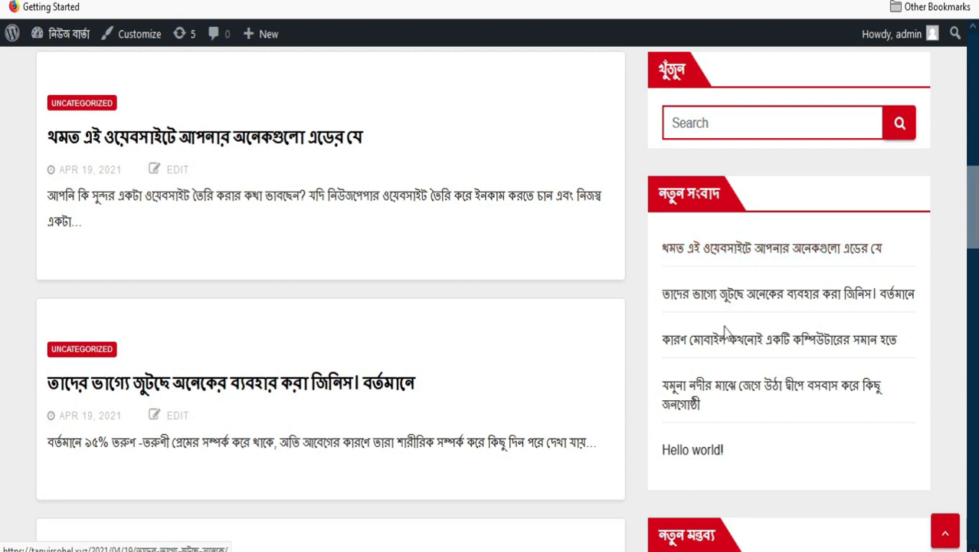
Step: Open the post কারণ মোবাইল কখনোই একটি কম্পিউটারের সমান হতে from the recent news widget and read through its article
{"action": "left_click", "coordinate": [782, 350]}
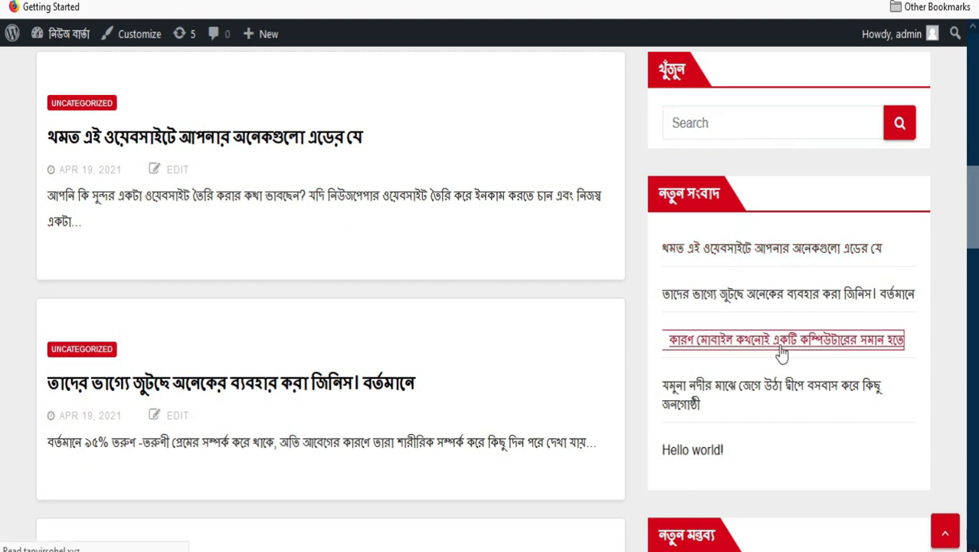
{"action": "scroll", "coordinate": [322, 383], "scroll_direction": "down", "scroll_amount": 3}
{"action": "scroll", "coordinate": [233, 331], "scroll_direction": "down", "scroll_amount": 10}
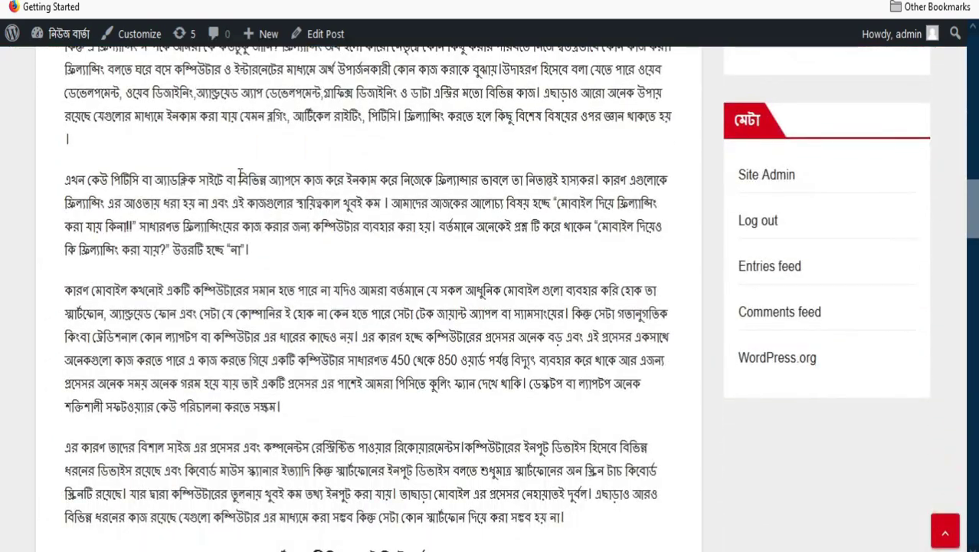
{"action": "scroll", "coordinate": [311, 284], "scroll_direction": "down", "scroll_amount": 10}
{"action": "scroll", "coordinate": [315, 291], "scroll_direction": "up", "scroll_amount": 15}
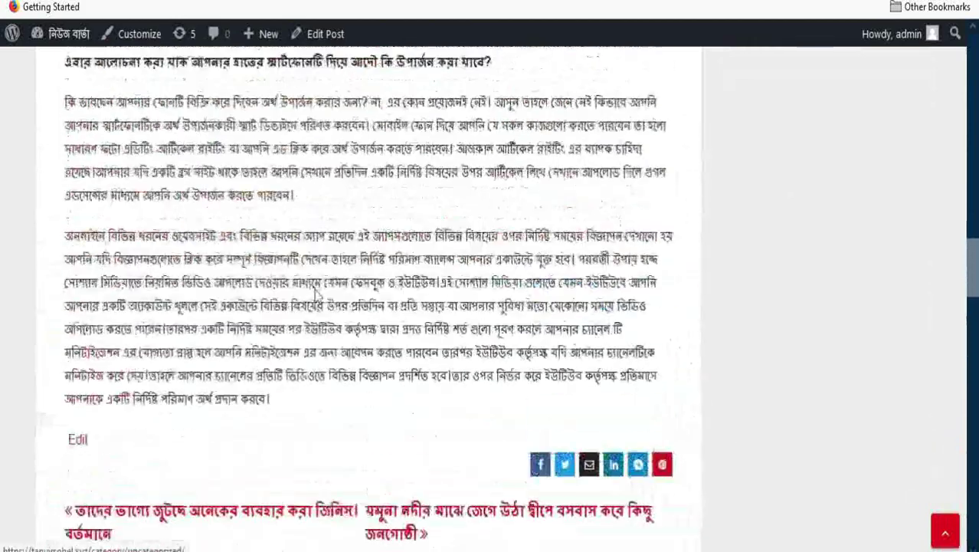
{"action": "scroll", "coordinate": [318, 278], "scroll_direction": "up", "scroll_amount": 12}
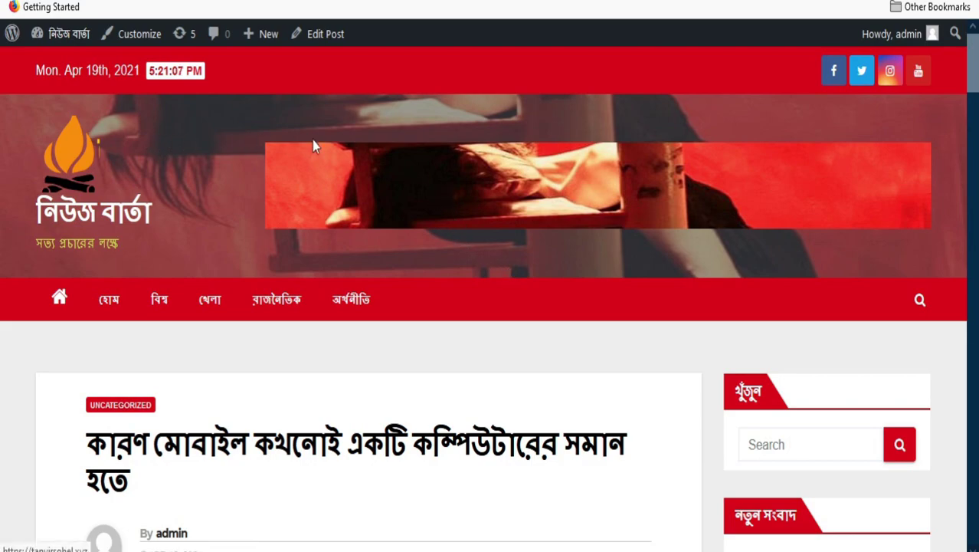
Step: Examine the rest of the post page, including the comment form, the পড়া হয়নি section and the footer
{"action": "scroll", "coordinate": [345, 138], "scroll_direction": "down", "scroll_amount": 20}
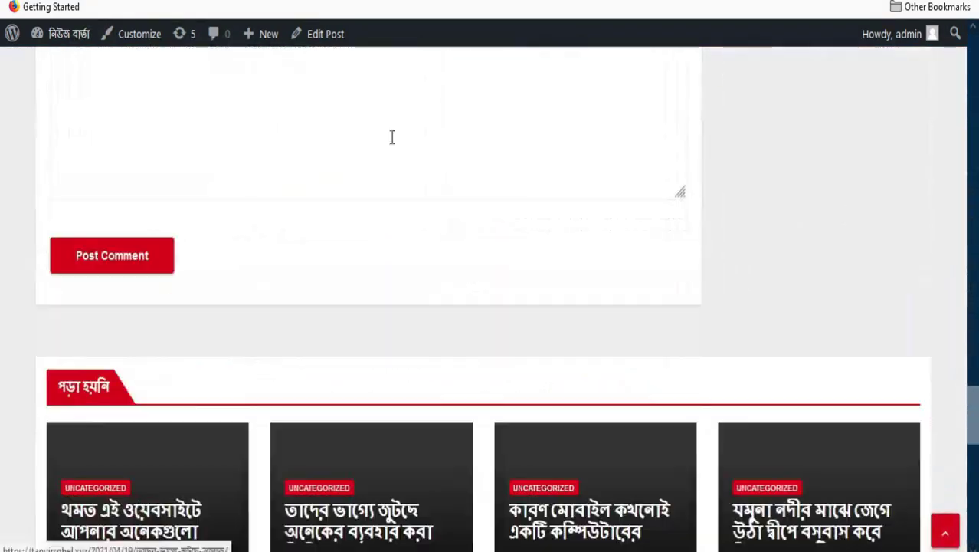
{"action": "scroll", "coordinate": [391, 137], "scroll_direction": "down", "scroll_amount": 15}
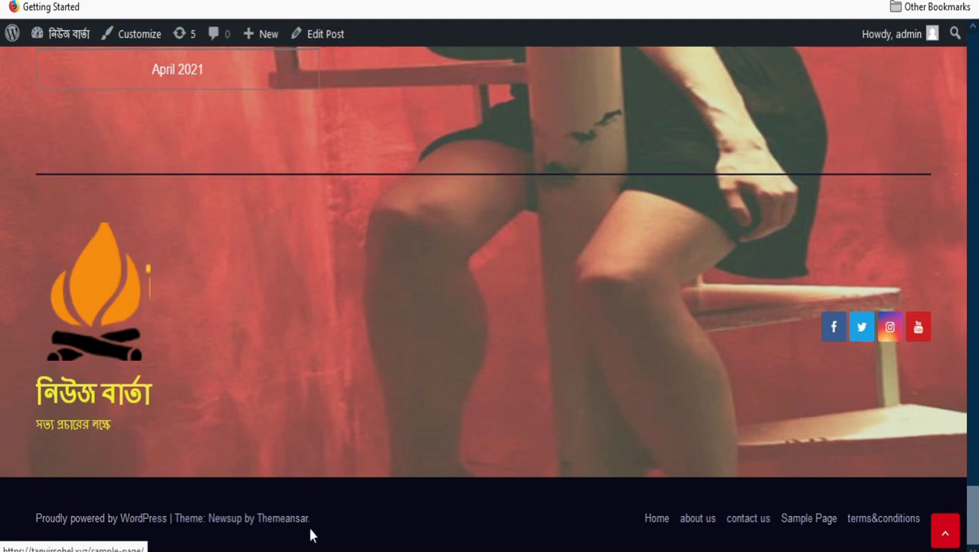
{"action": "scroll", "coordinate": [219, 496], "scroll_direction": "up", "scroll_amount": 10}
{"action": "scroll", "coordinate": [367, 443], "scroll_direction": "up", "scroll_amount": 6}
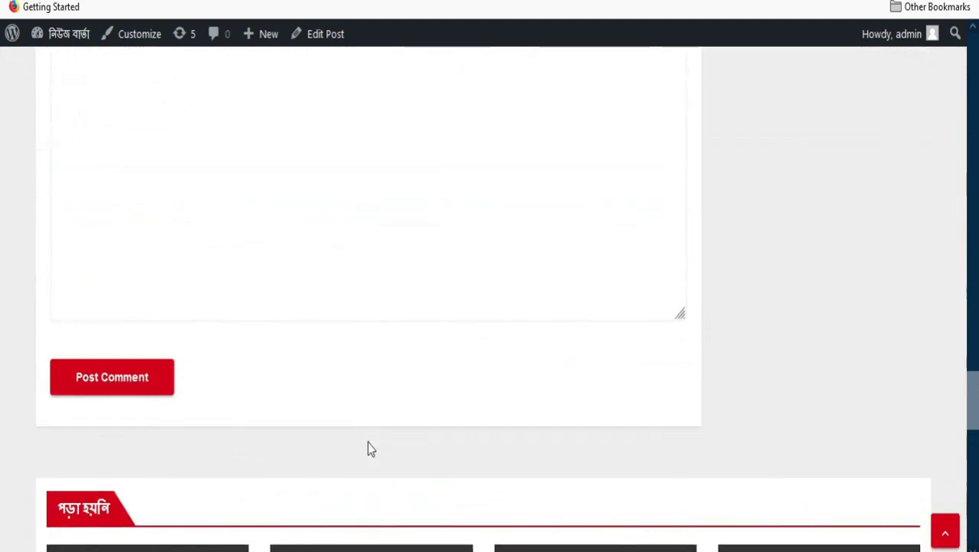